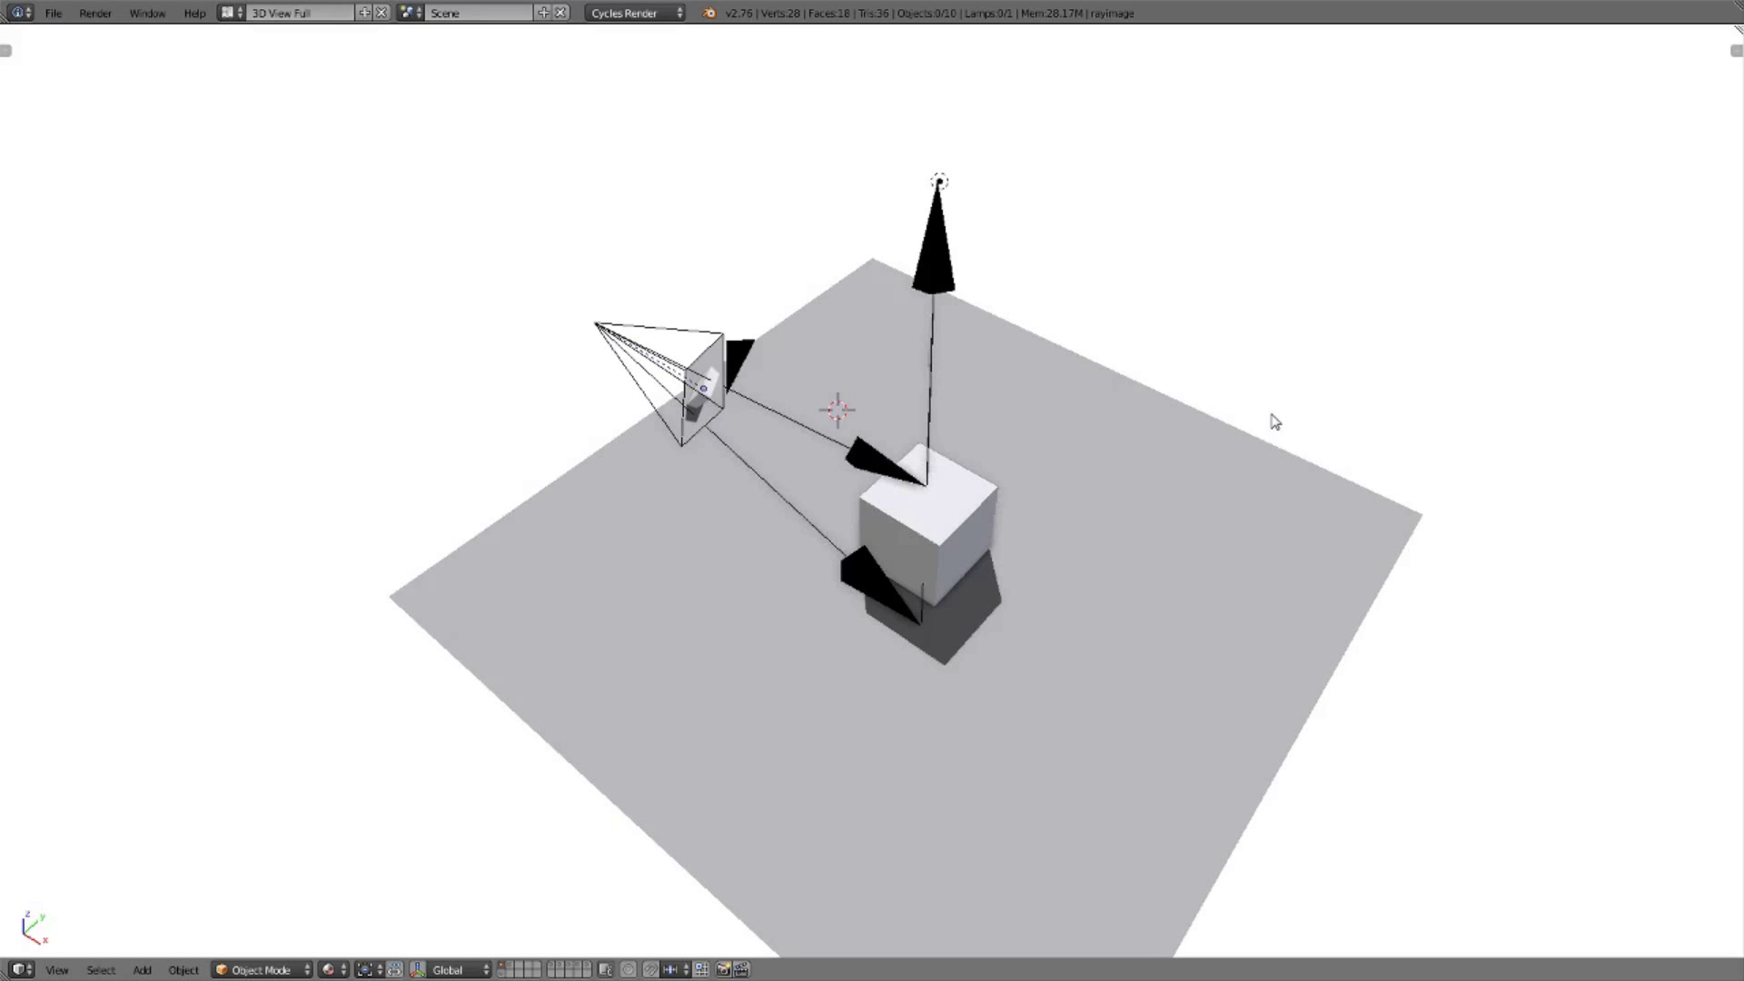
scroll(1270, 430, up, 4)
Step: Orbit the ray-tracing scene to inspect the cube, camera and ray arrows from several angles
mouse_move(1258, 439)
middle_down()
mouse_move(1212, 409)
mouse_move(1303, 427)
middle_up()
scroll(1300, 431, down, 3)
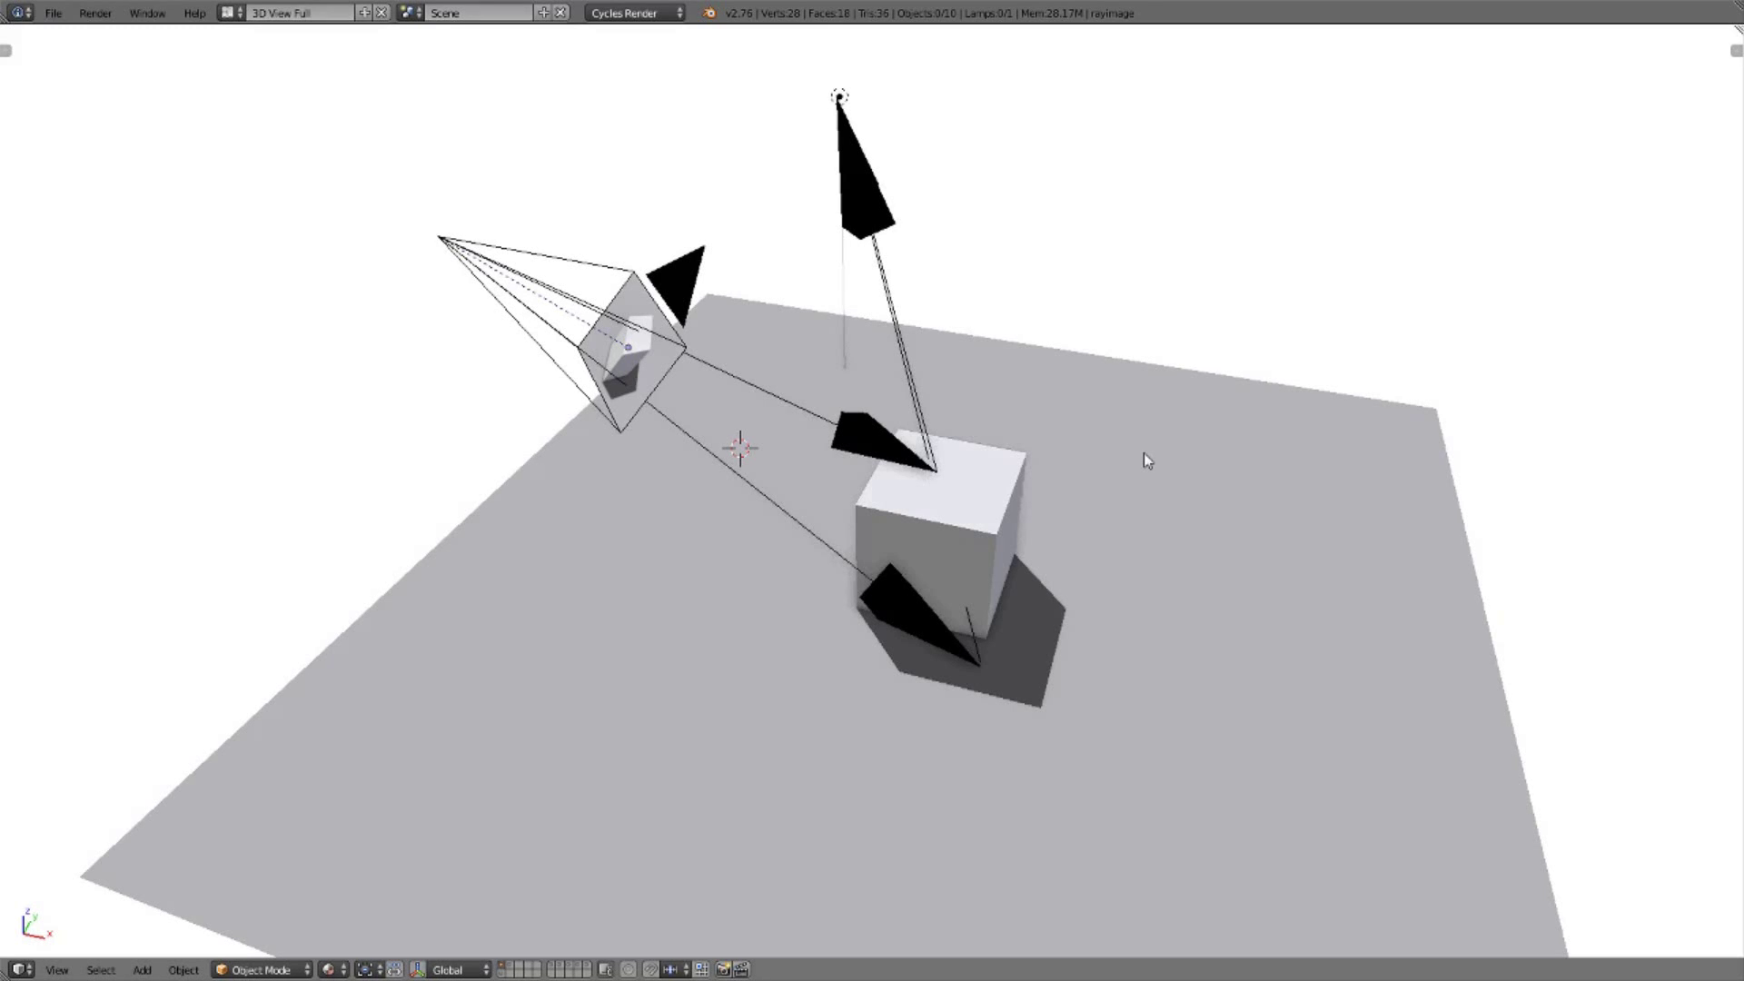
middle_drag(1165, 461, 1122, 460)
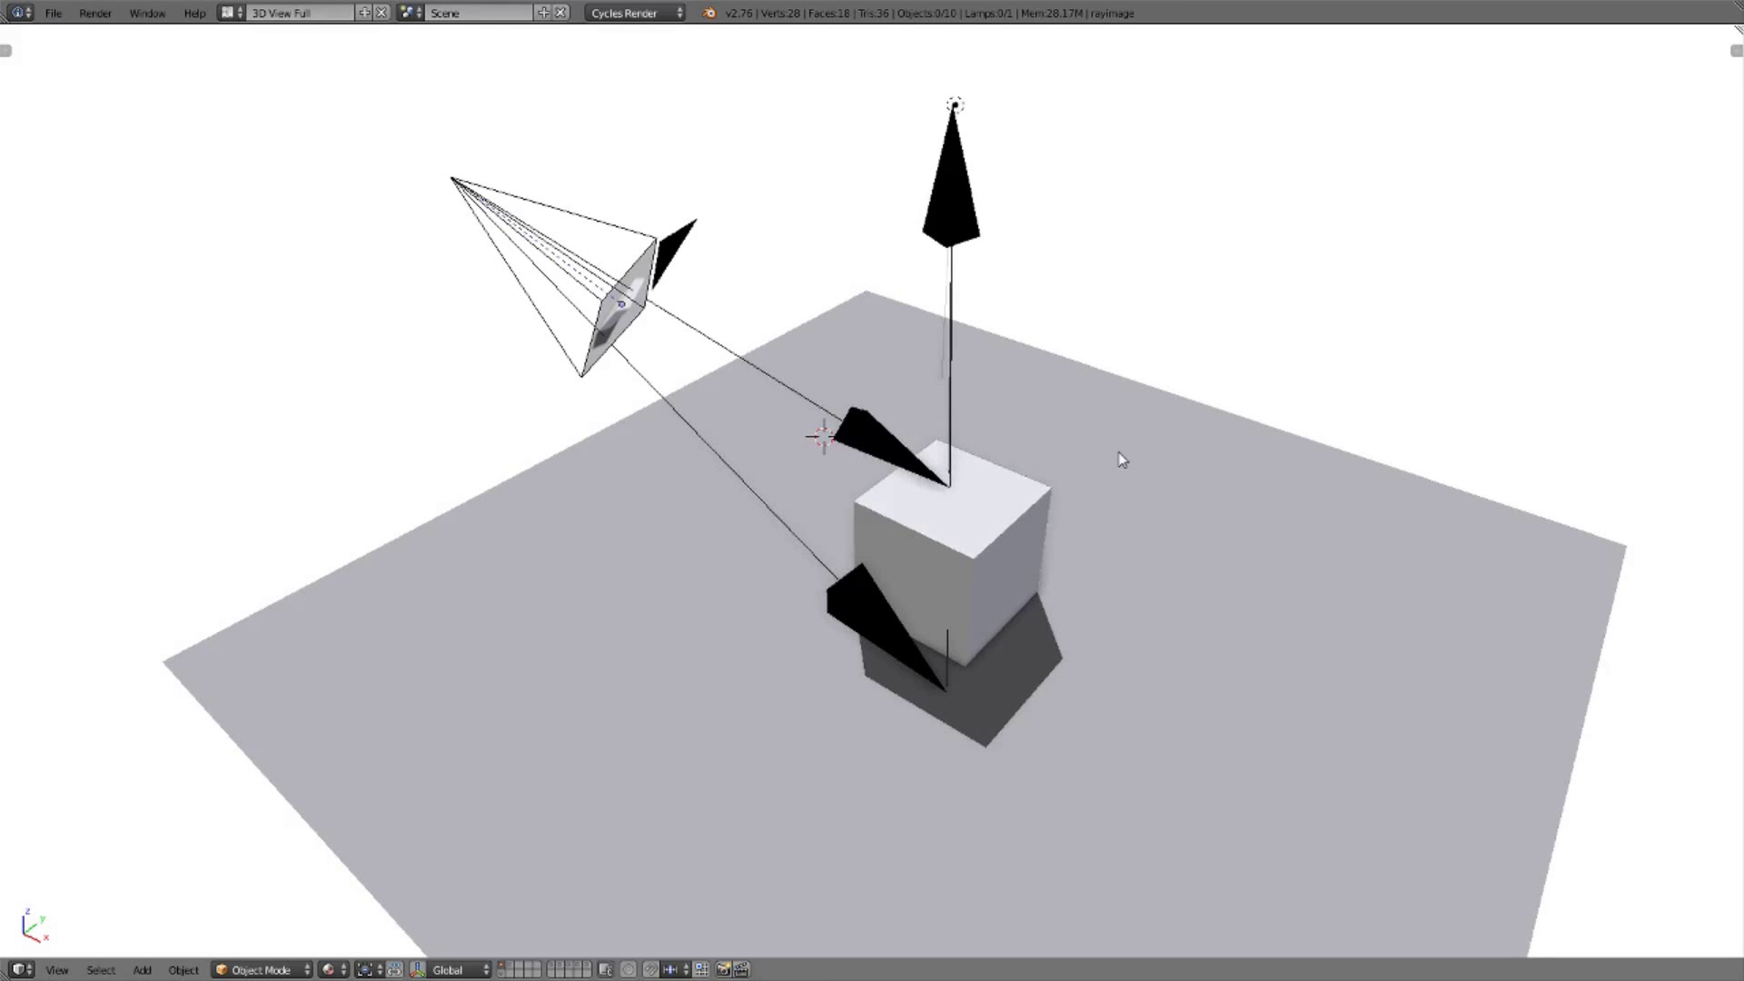
mouse_move(658, 259)
middle_down()
mouse_move(675, 243)
mouse_move(775, 284)
mouse_move(830, 281)
mouse_move(783, 332)
middle_up()
scroll(826, 280, up, 3)
mouse_move(707, 391)
middle_down()
mouse_move(763, 405)
mouse_move(670, 390)
mouse_move(630, 358)
middle_up()
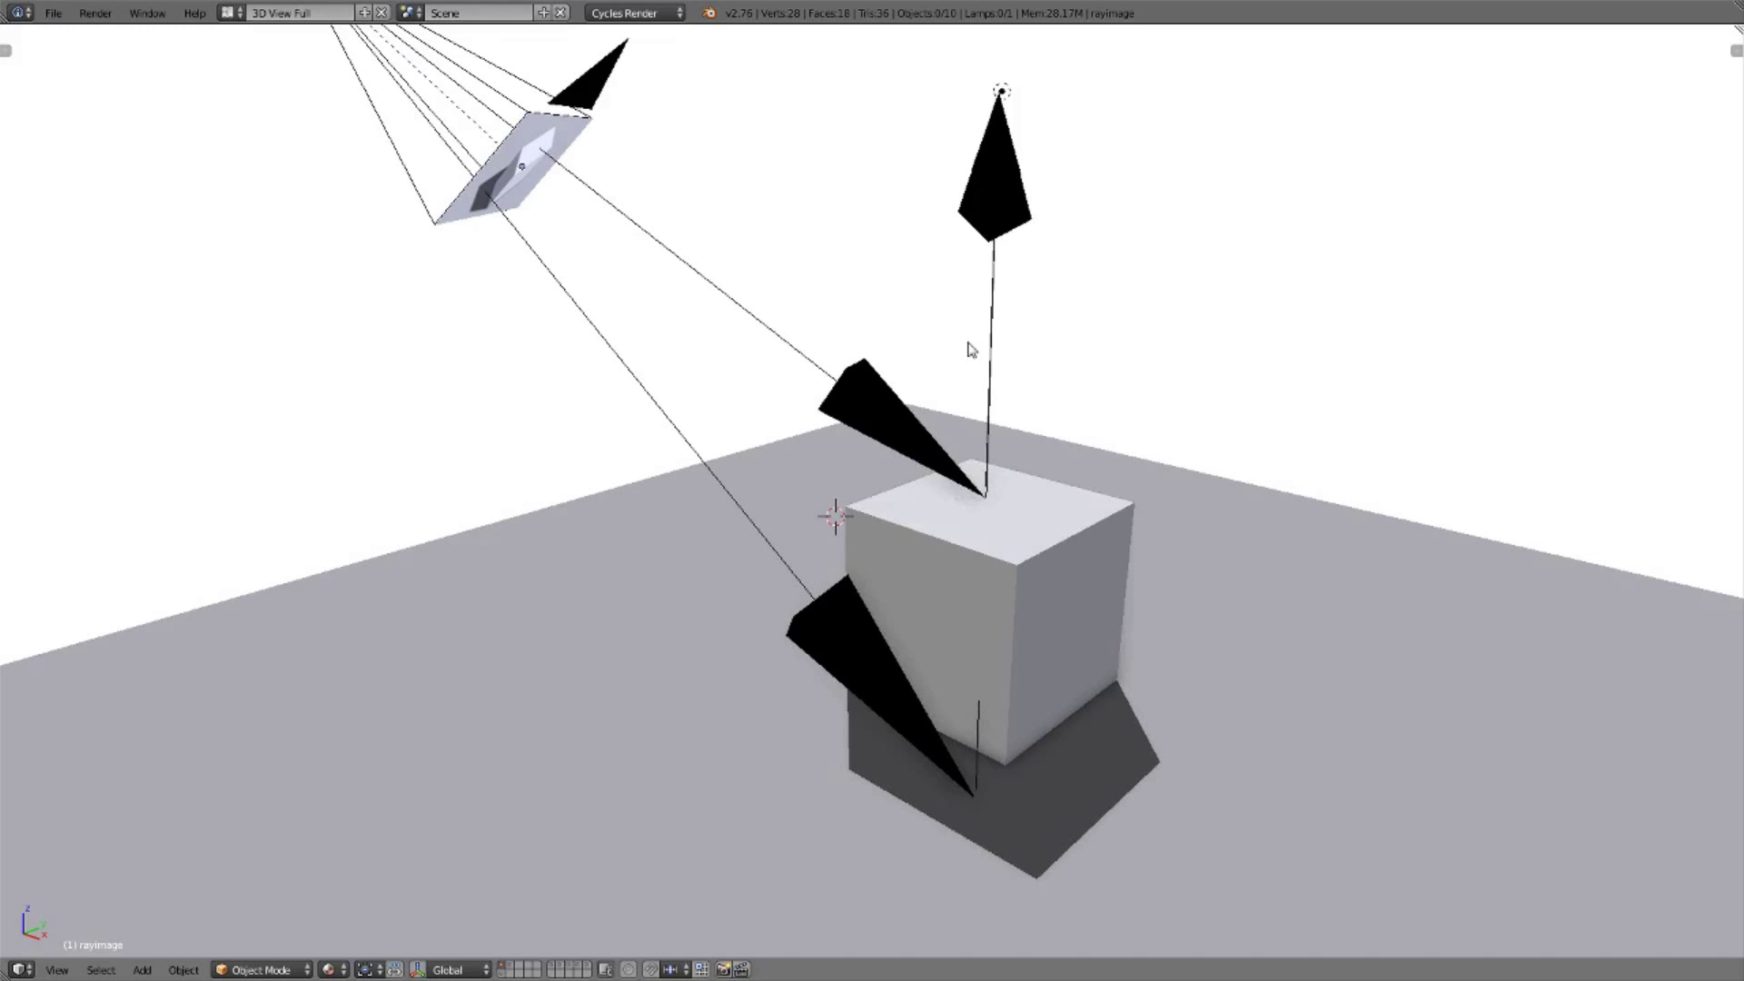
mouse_move(968, 351)
middle_down()
mouse_move(1013, 401)
mouse_move(1064, 404)
mouse_move(1114, 448)
mouse_move(1212, 384)
mouse_move(1201, 409)
mouse_move(1250, 383)
mouse_move(1238, 429)
mouse_move(1281, 366)
mouse_move(992, 372)
mouse_move(989, 395)
mouse_move(1056, 410)
middle_up()
scroll(1248, 390, down, 3)
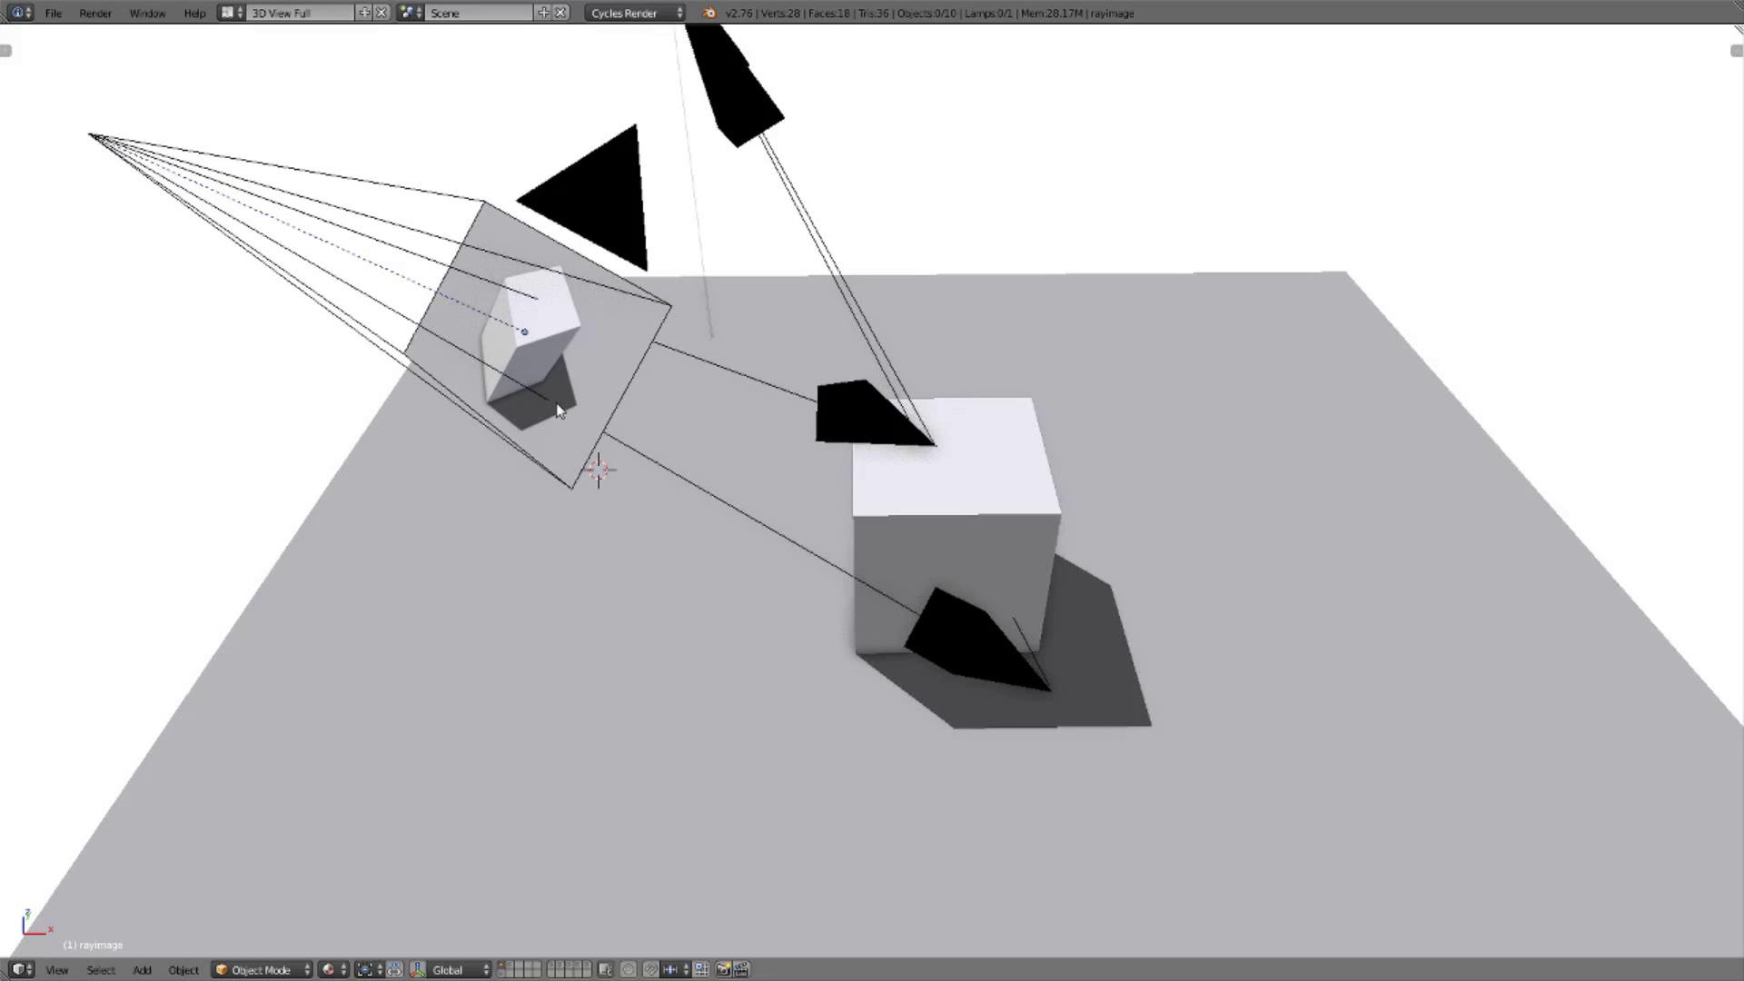
middle_drag(588, 407, 828, 449)
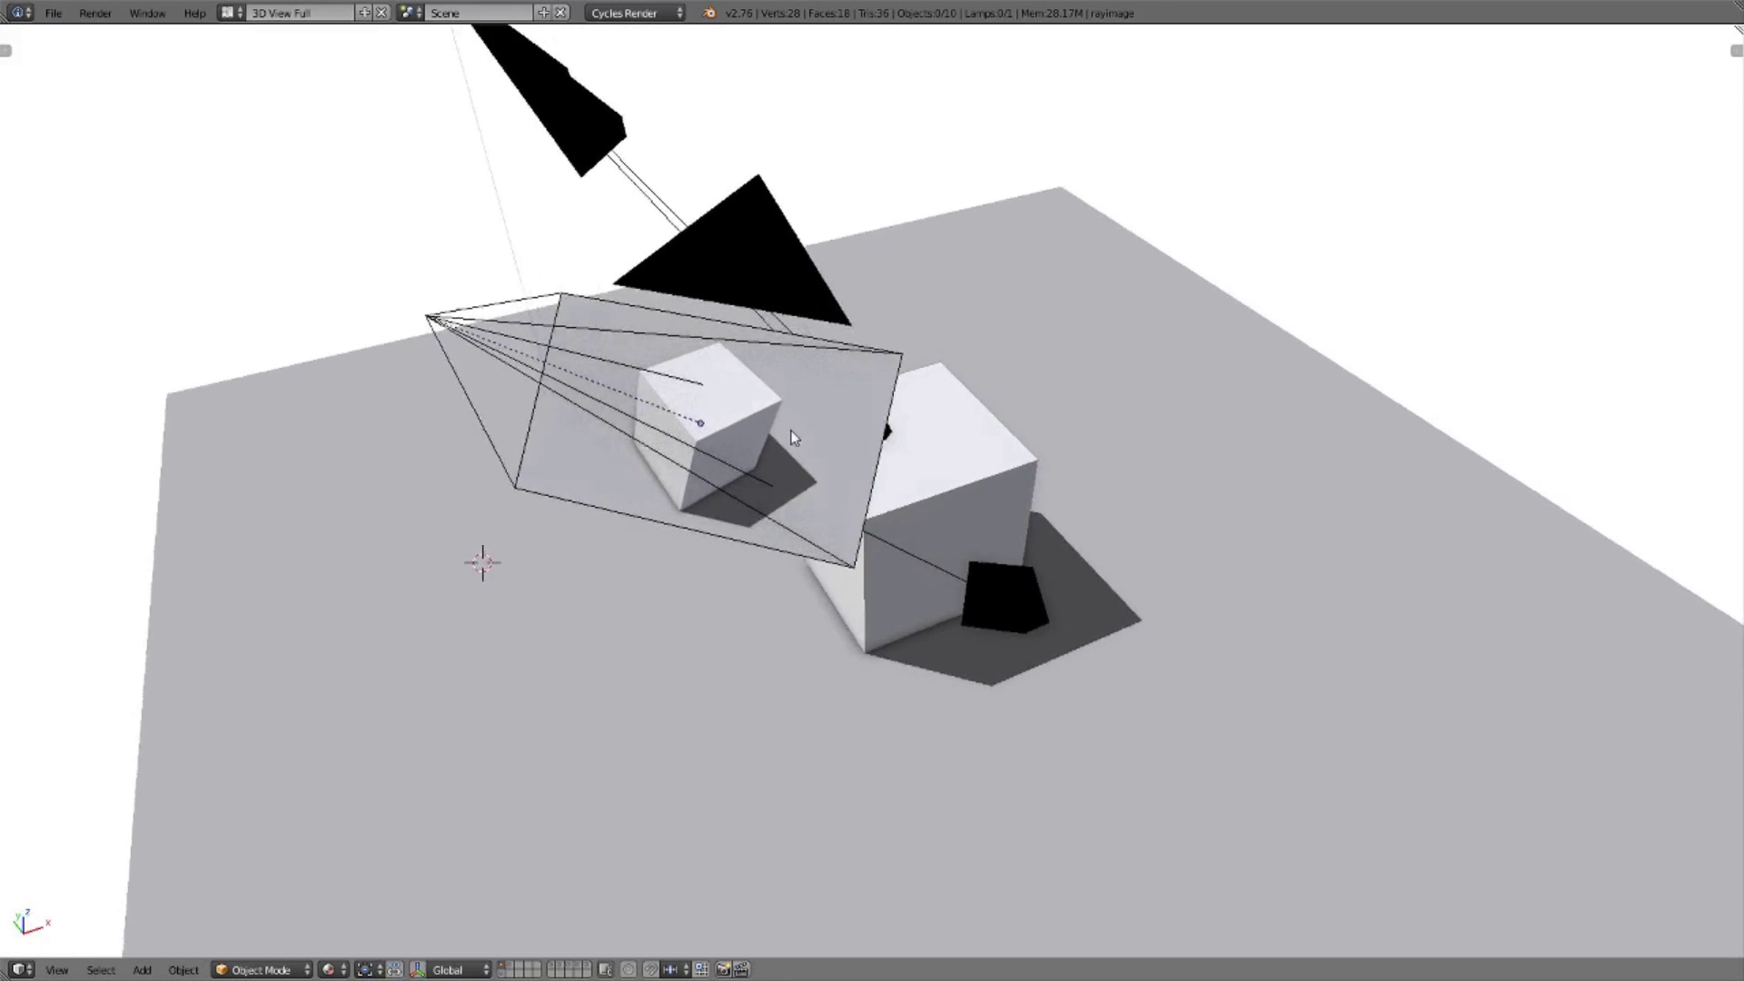
scroll(844, 462, up, 5)
scroll(859, 455, up, 3)
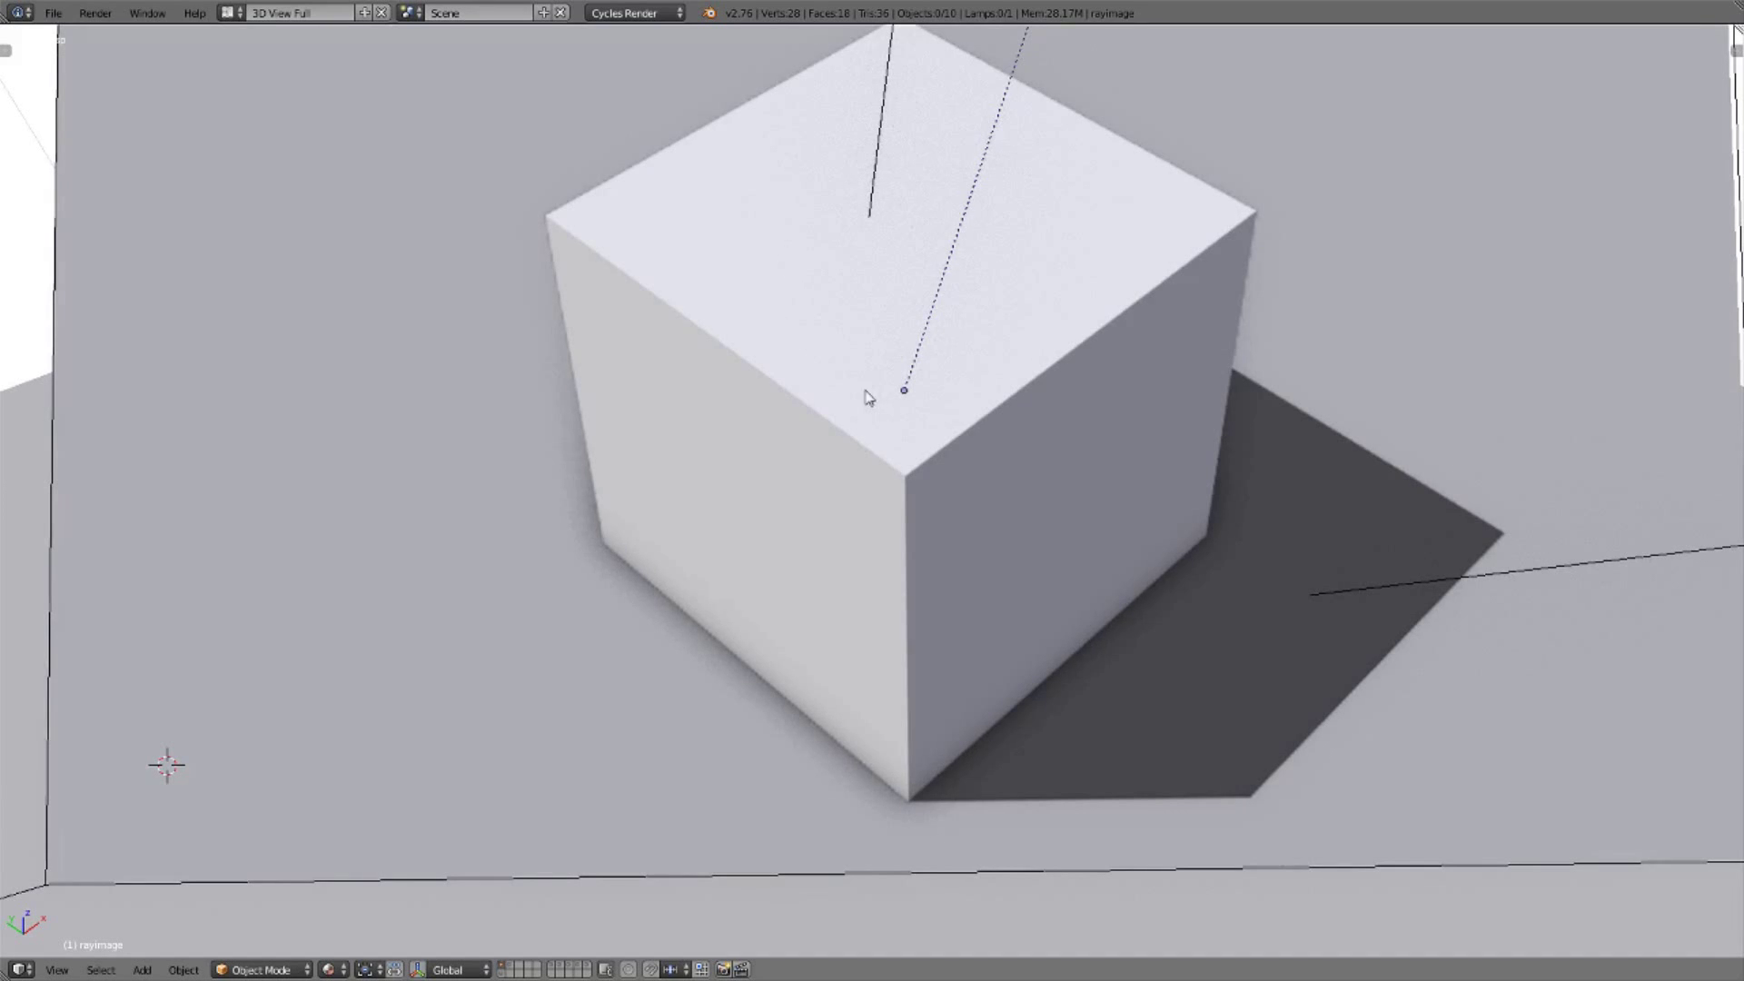
Step: Leave the camera's viewpoint with Numpad 0 and orbit around the camera, lamps and cube
key(KP_0)
mouse_move(918, 398)
middle_down()
mouse_move(1032, 377)
mouse_move(763, 388)
middle_up()
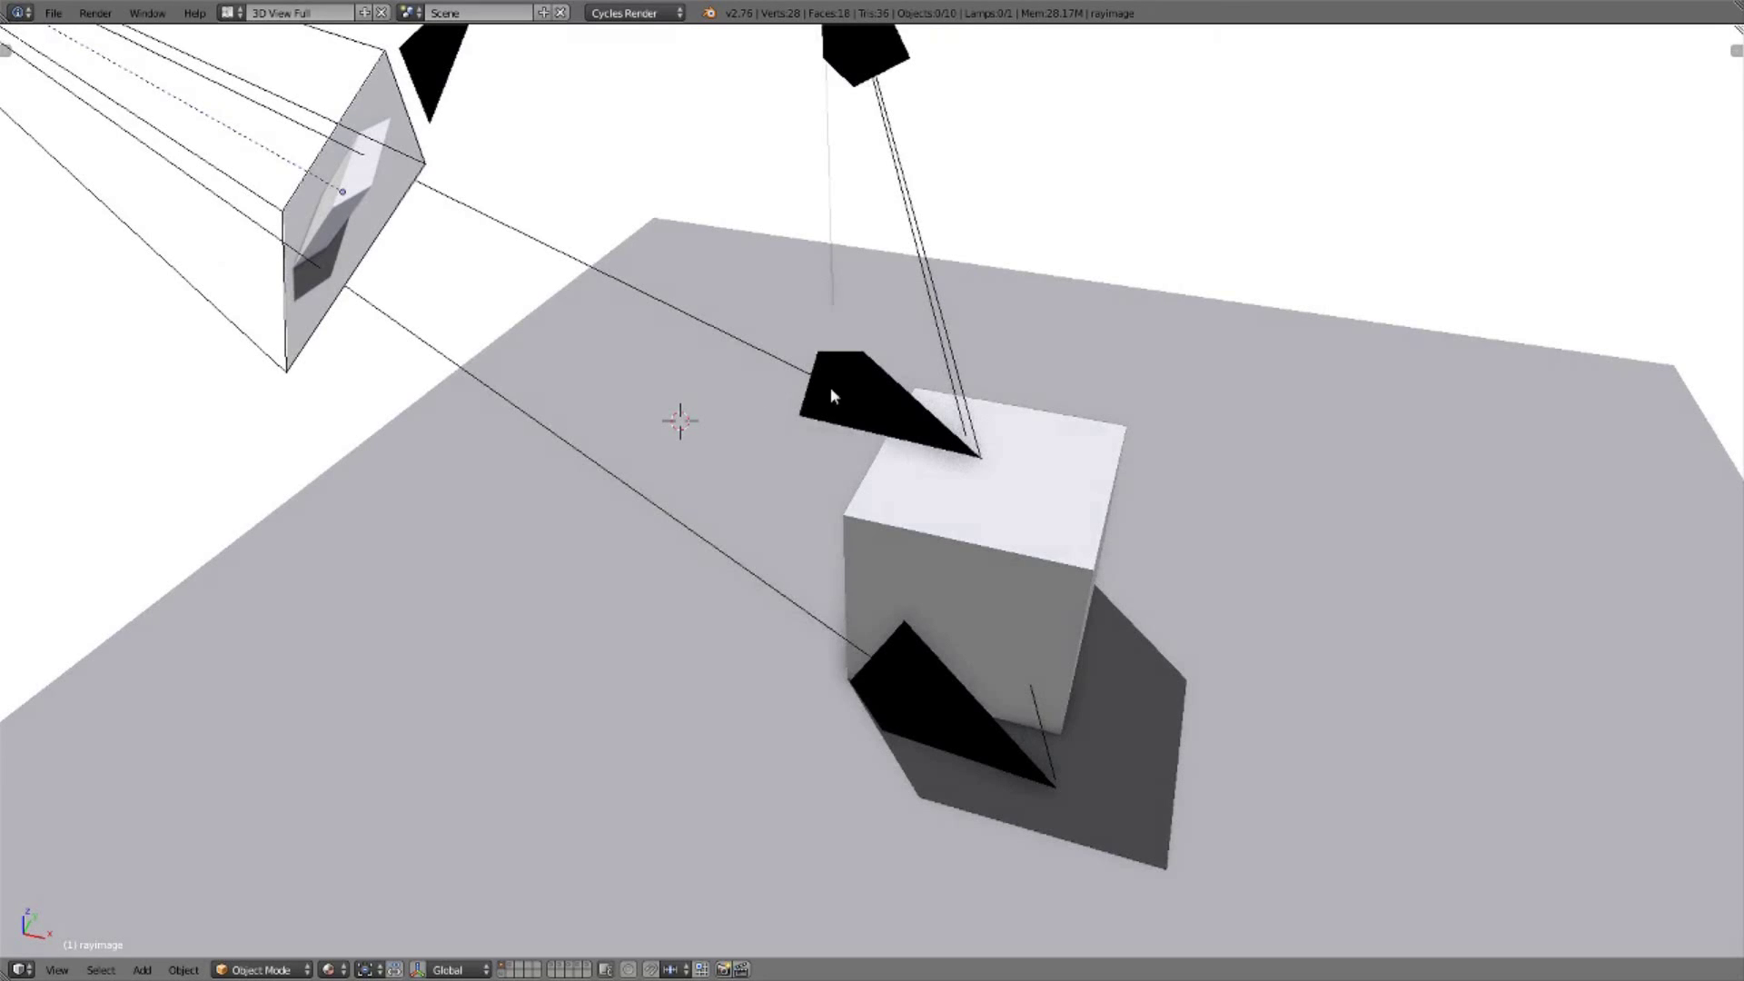
scroll(885, 393, up, 1)
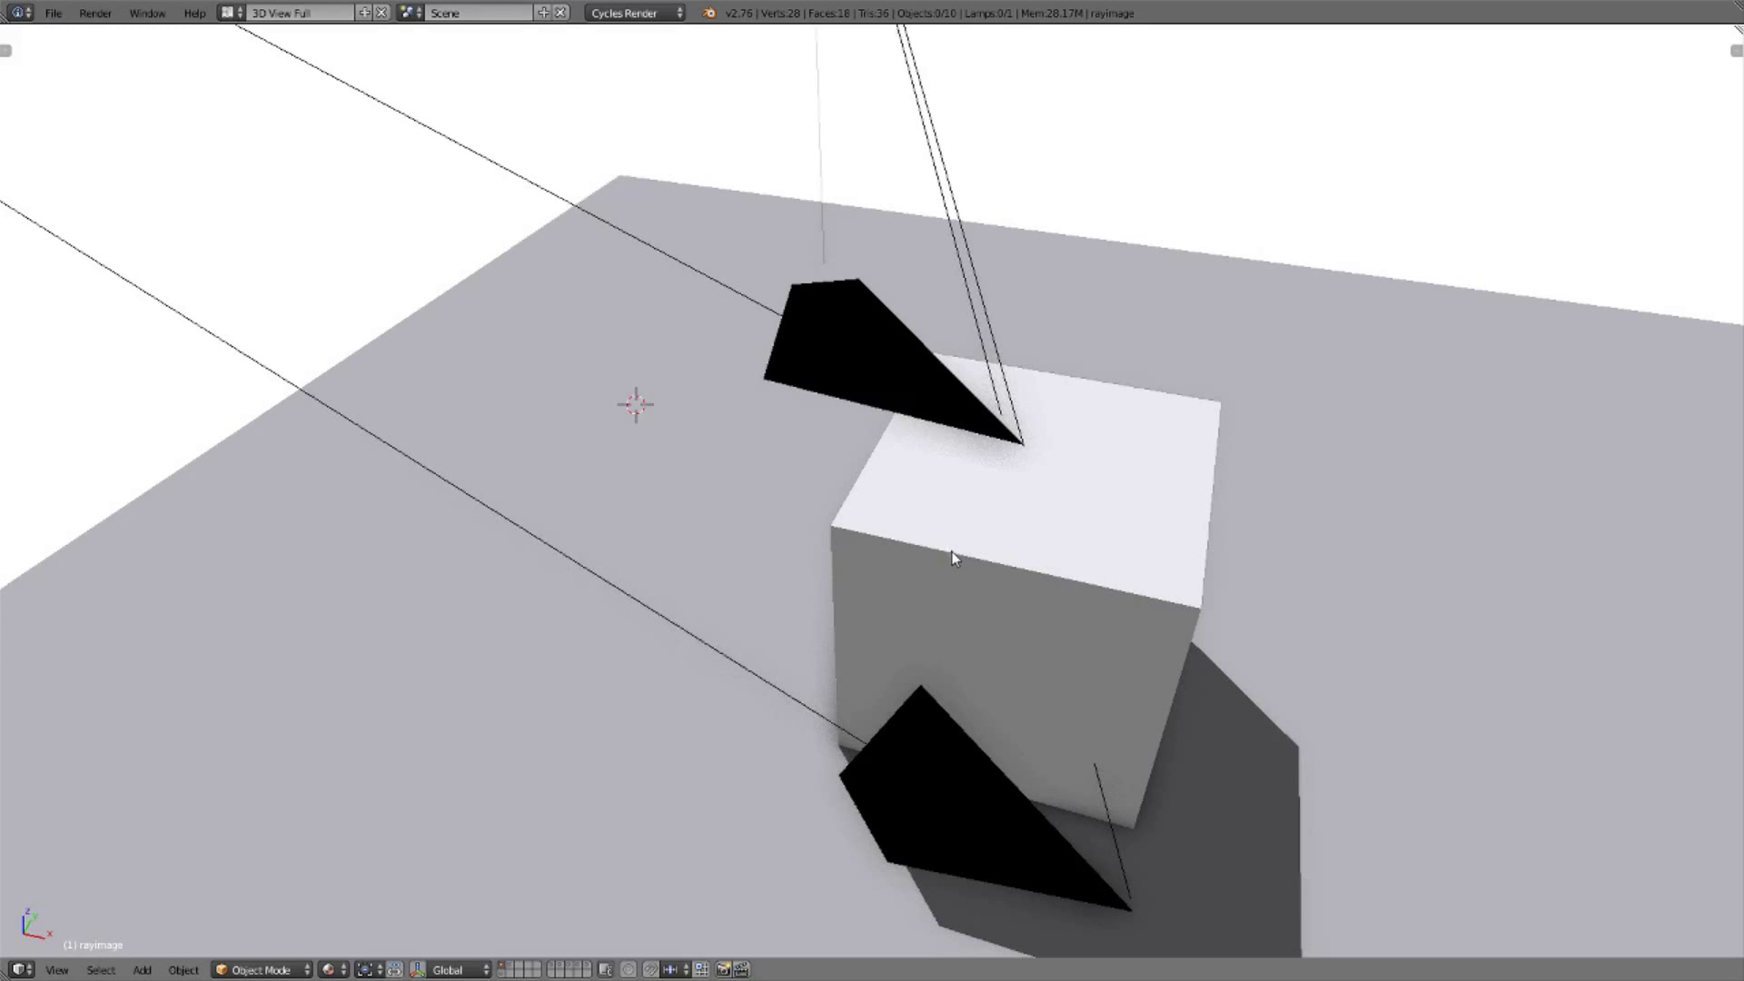
scroll(952, 559, up, 1)
scroll(949, 577, up, 1)
scroll(937, 596, up, 1)
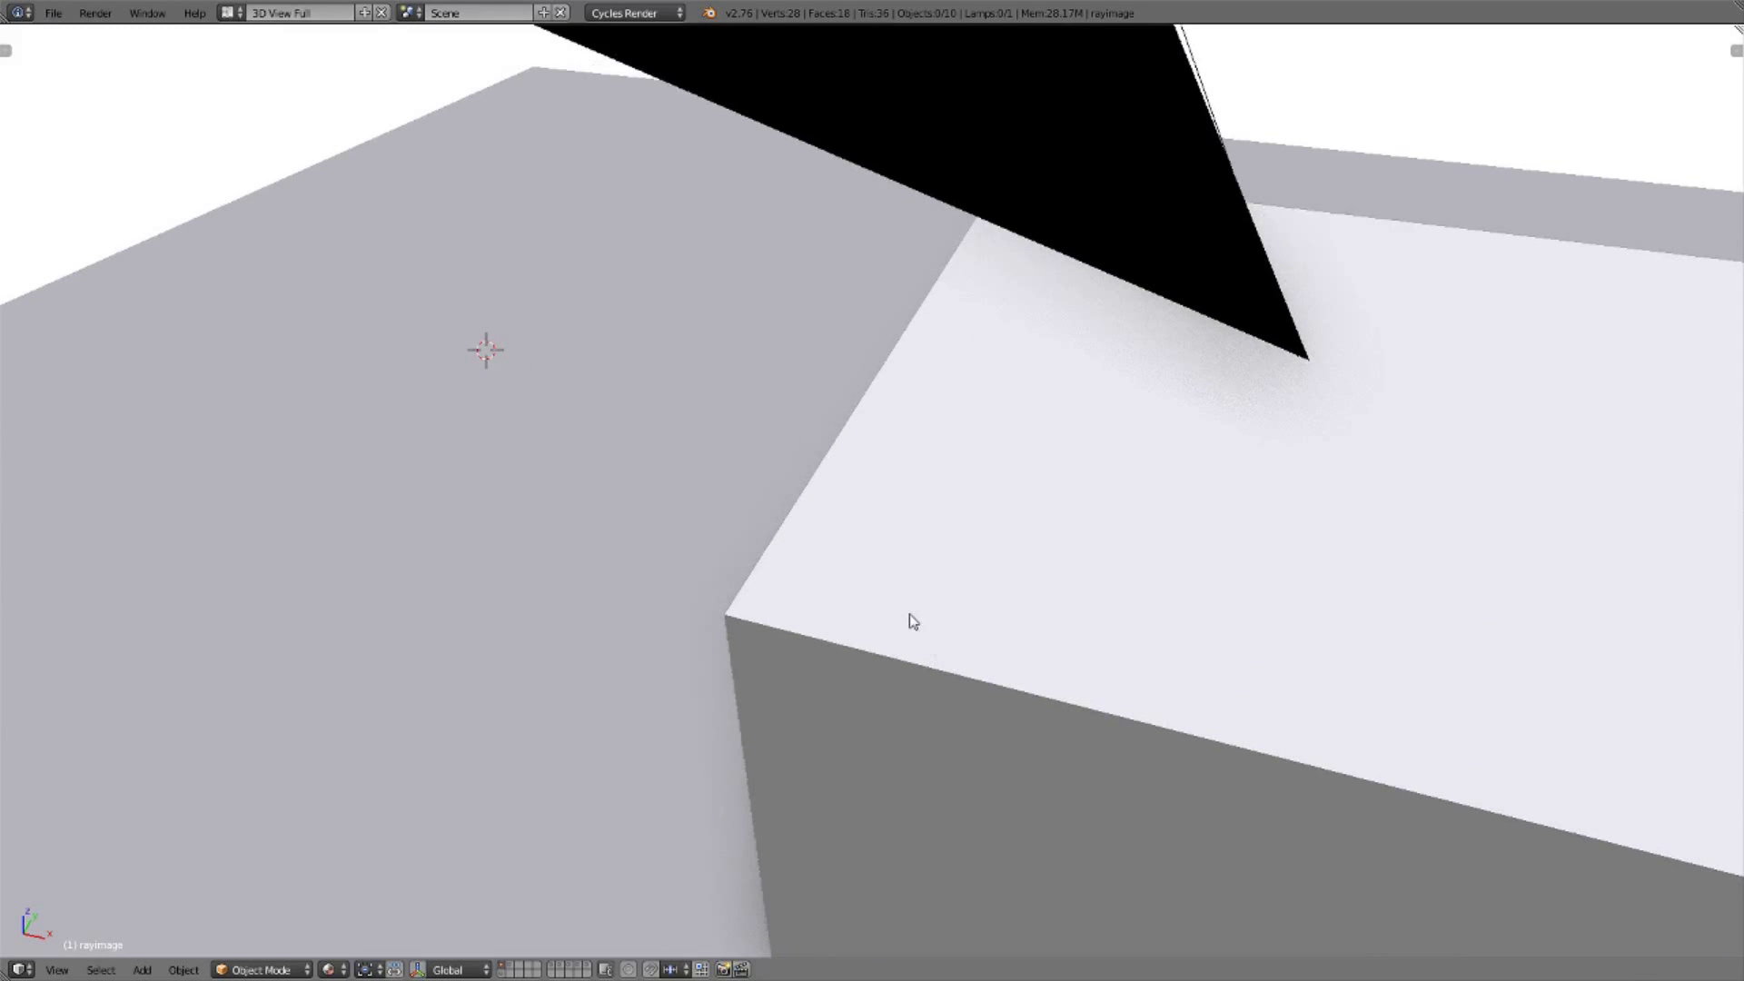
scroll(909, 618, down, 1)
scroll(910, 614, down, 3)
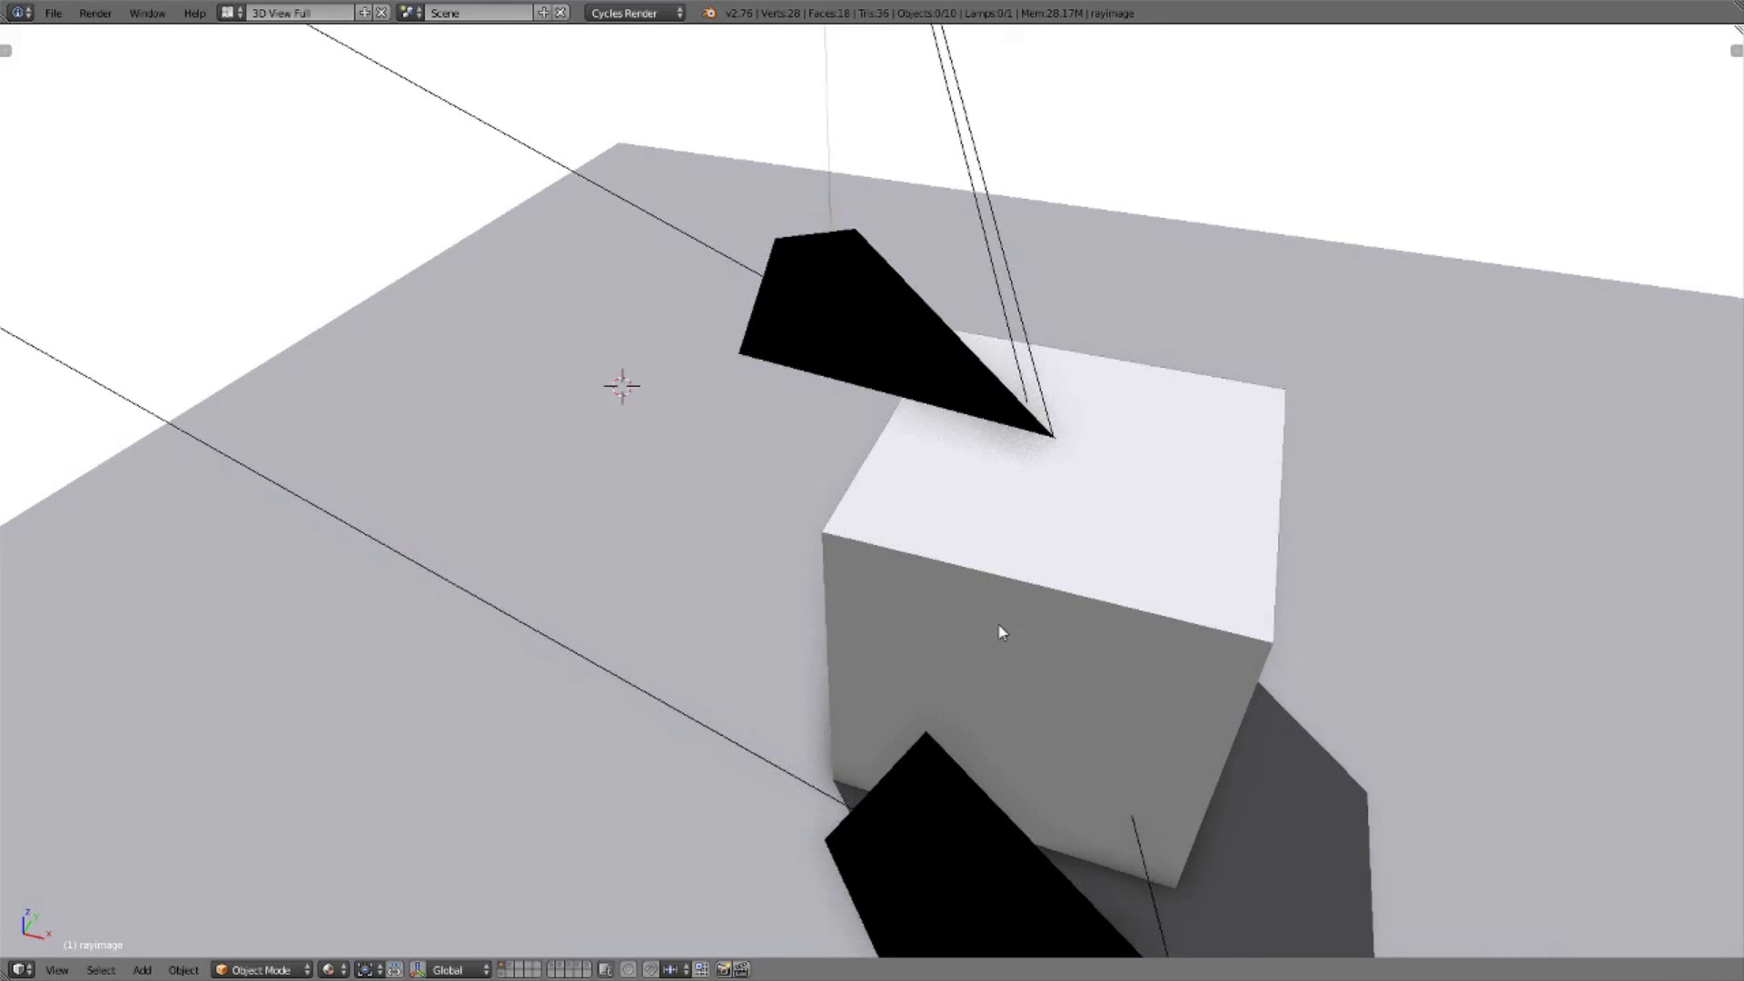
middle_drag(861, 622, 862, 625)
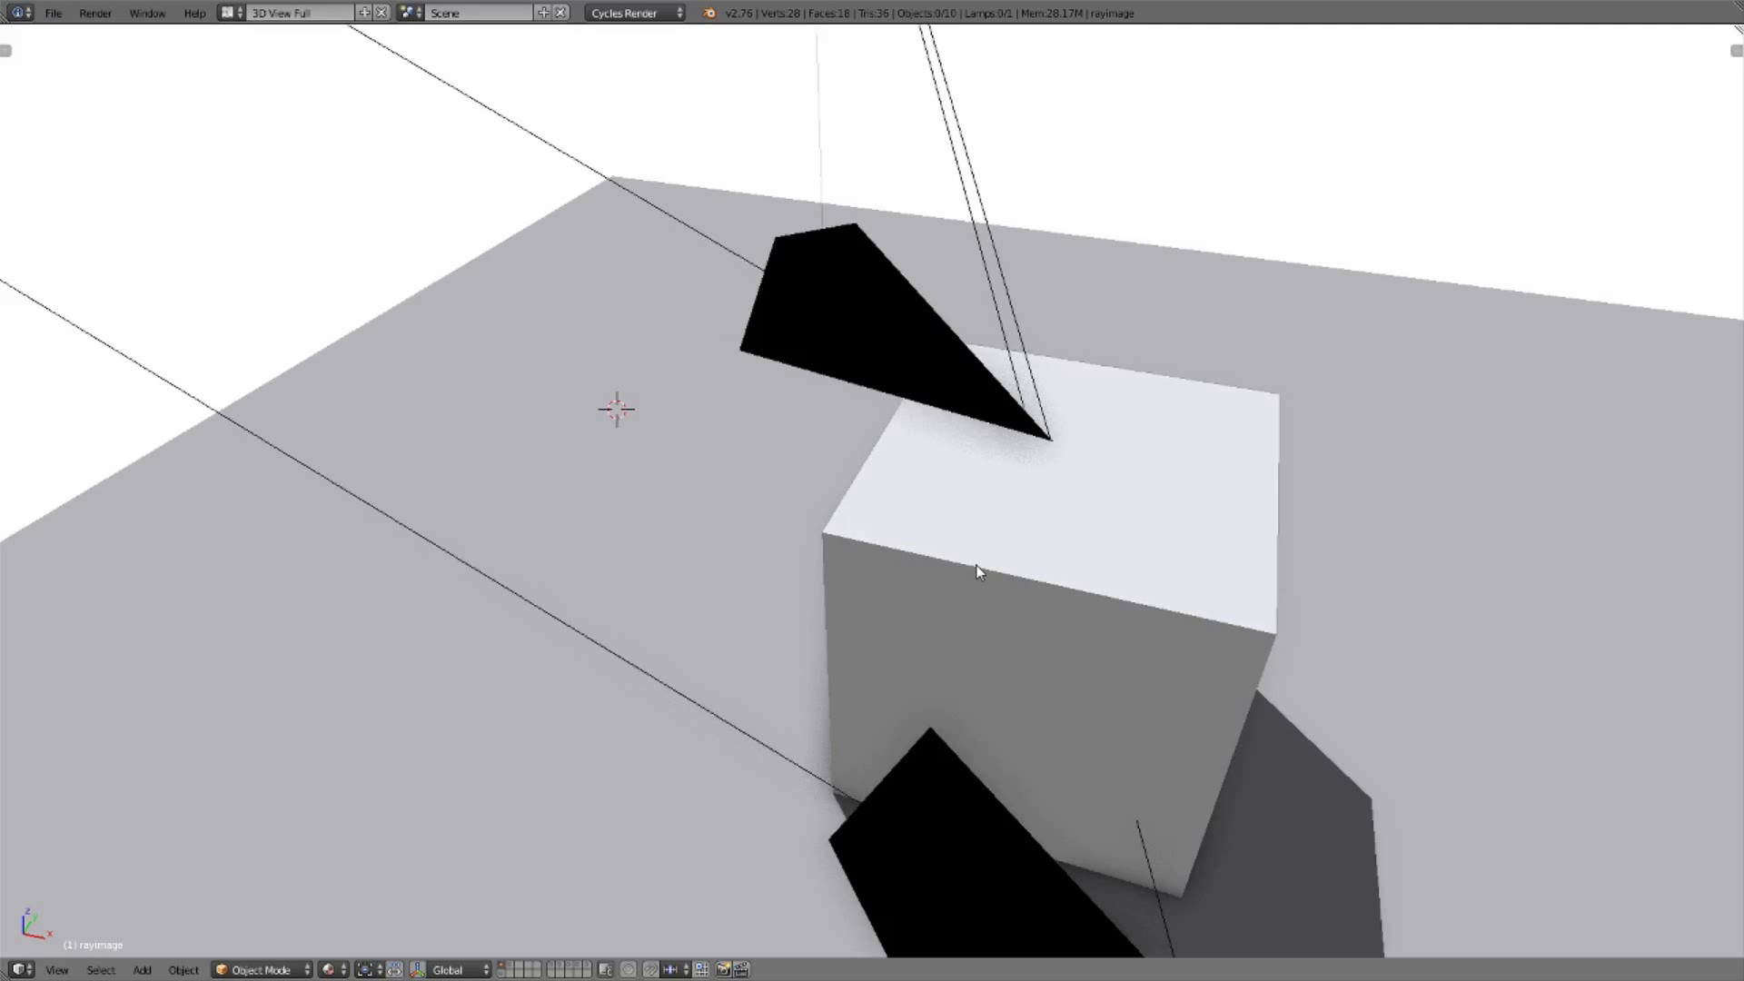
scroll(978, 566, down, 1)
scroll(977, 566, down, 2)
scroll(957, 571, down, 2)
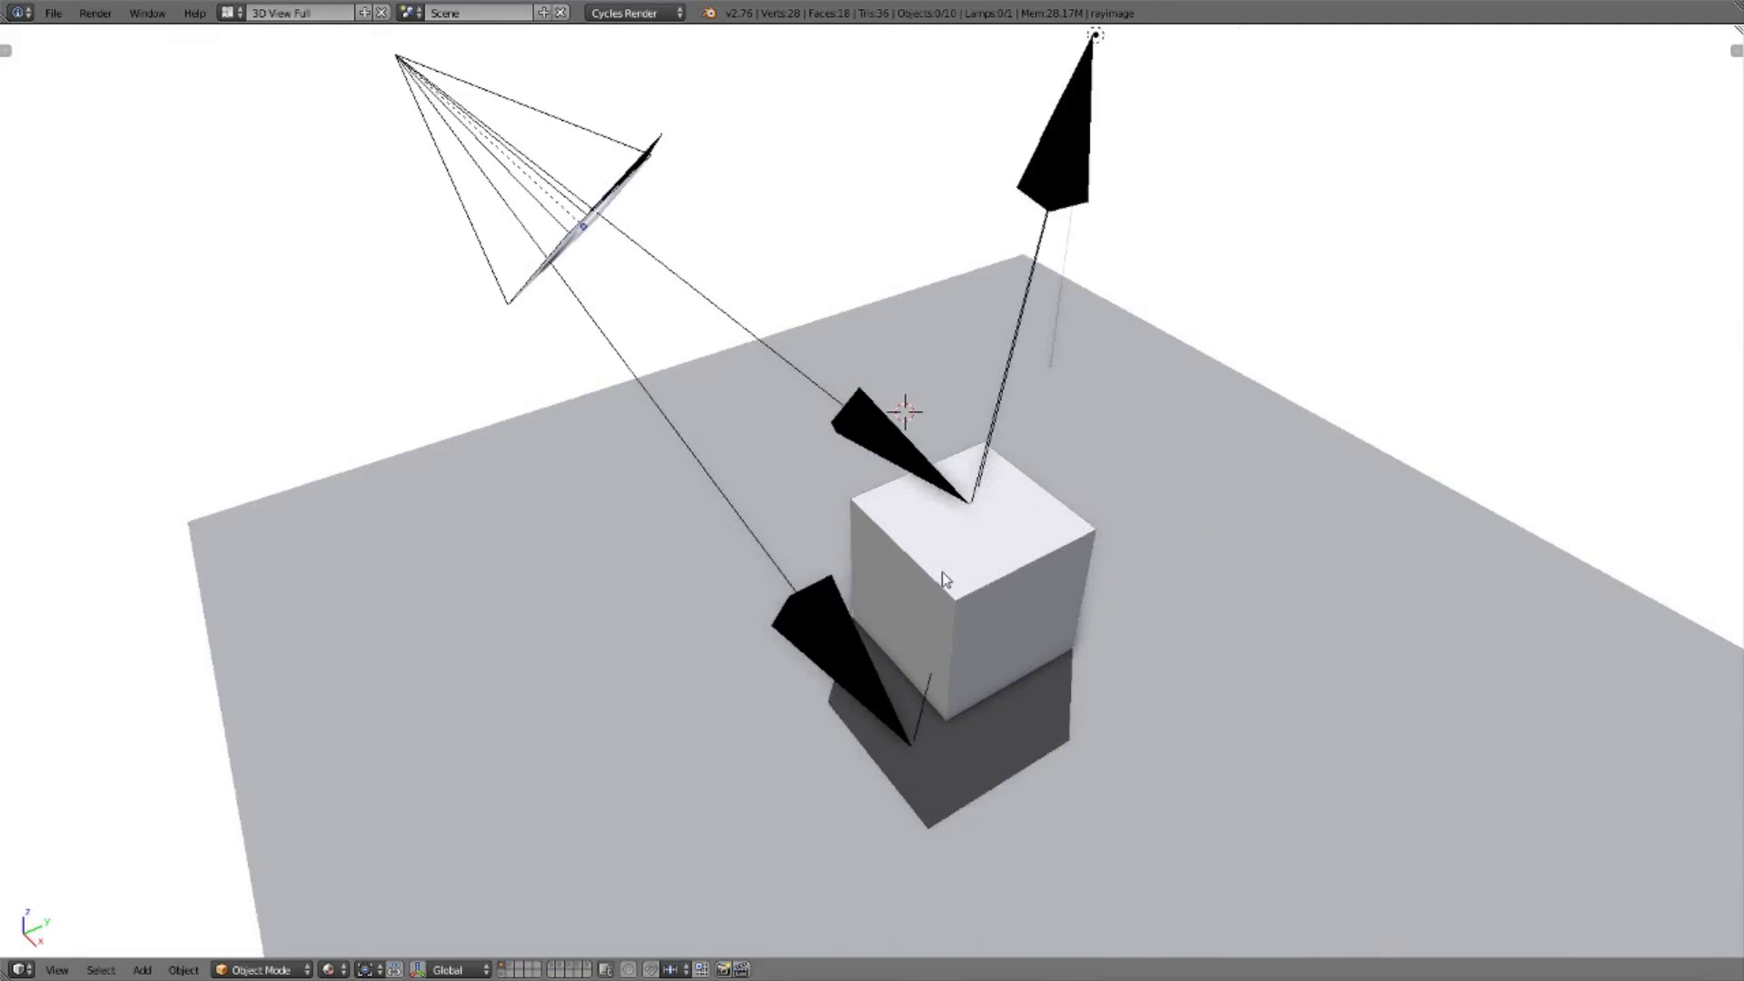
mouse_move(958, 571)
middle_down()
mouse_move(1110, 538)
mouse_move(912, 527)
mouse_move(904, 545)
middle_up()
middle_drag(1029, 544, 1010, 535)
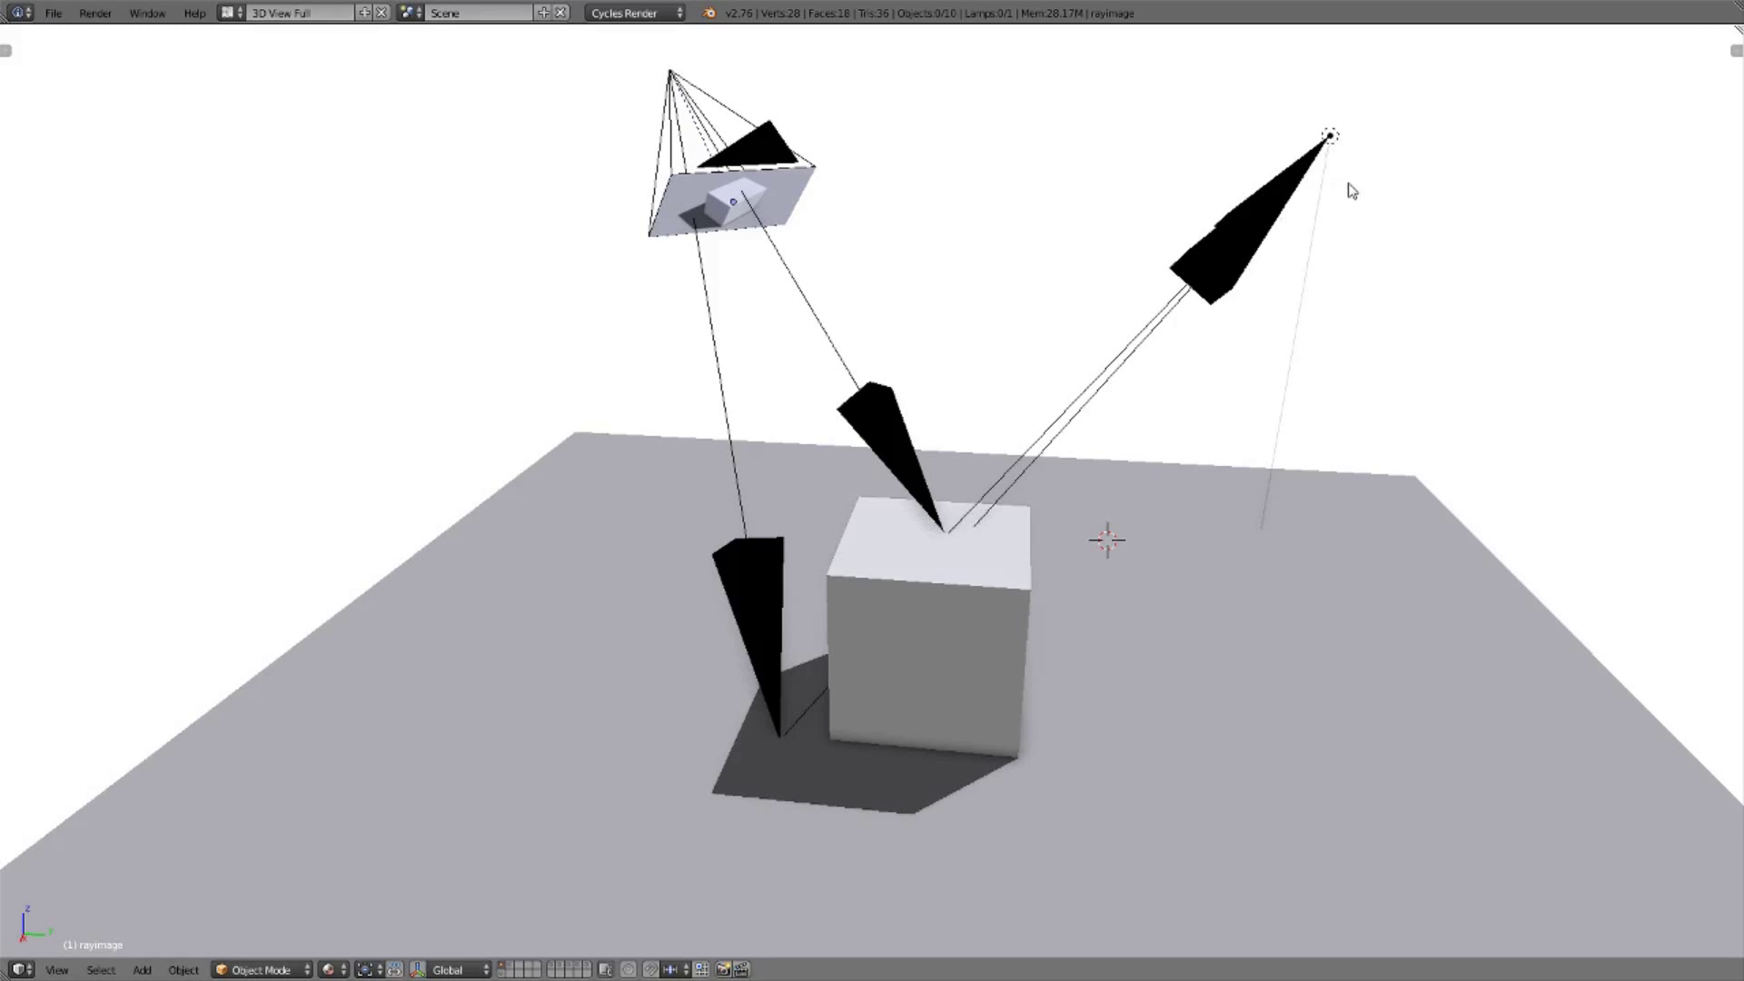
middle_drag(1114, 353, 908, 363)
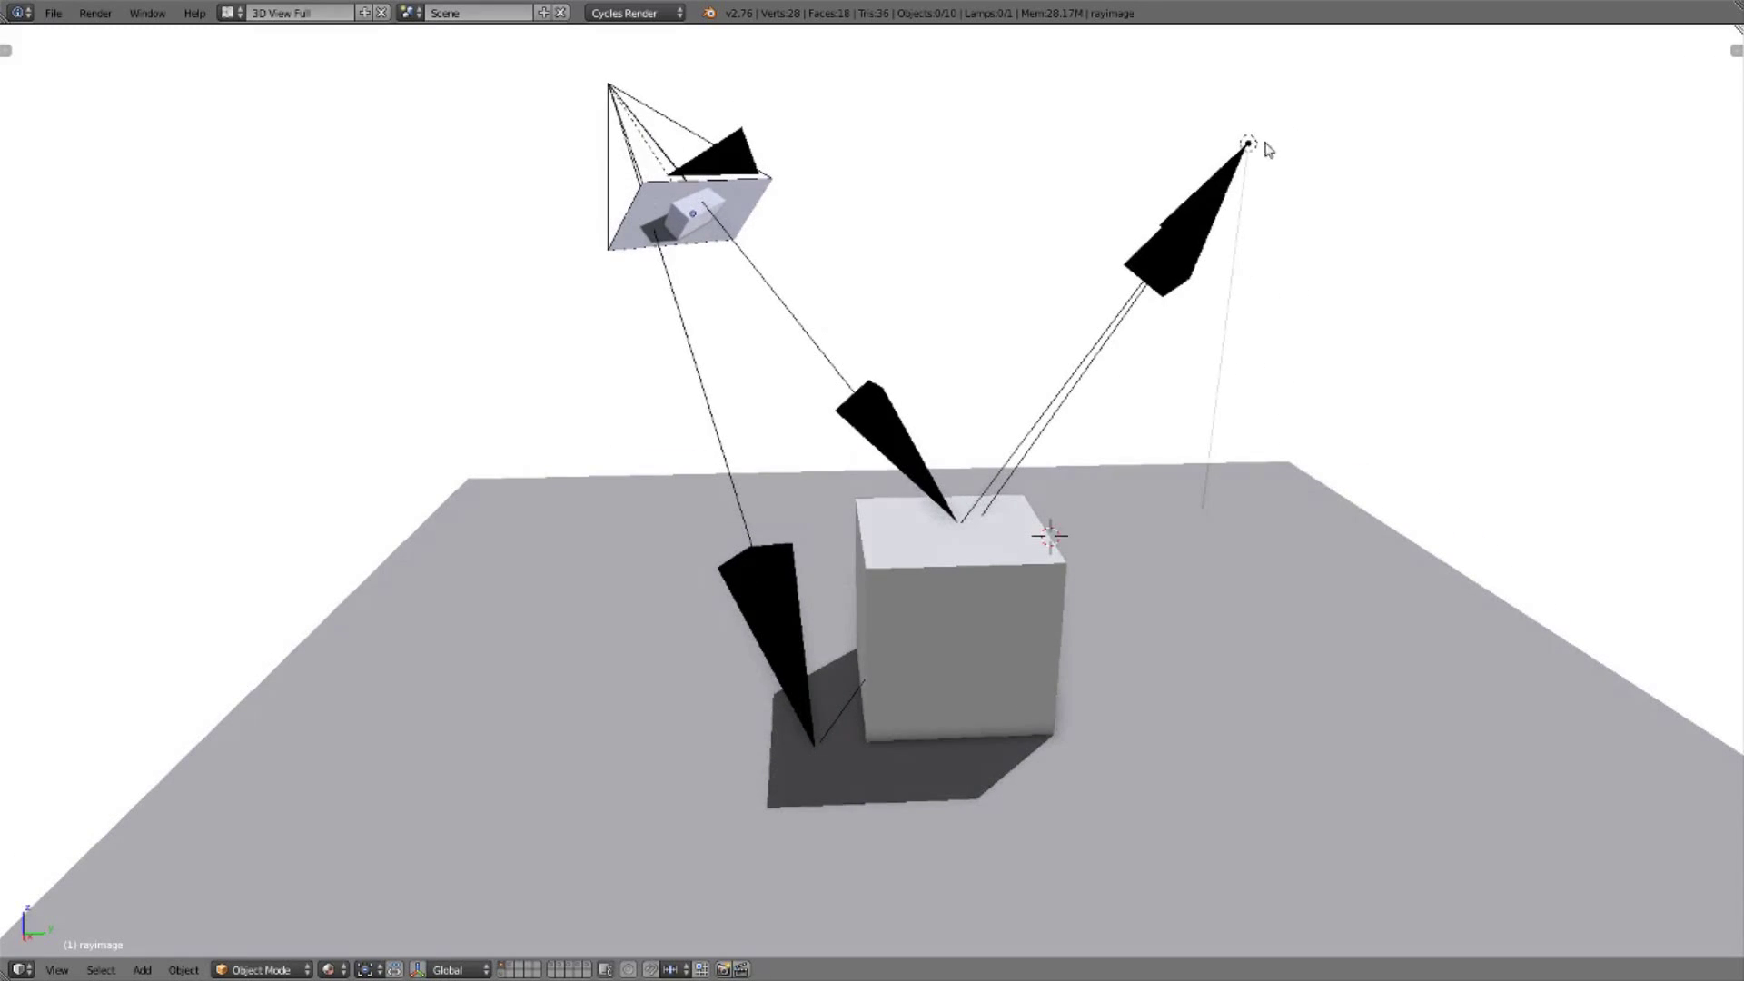
mouse_move(1254, 233)
middle_down()
mouse_move(1217, 243)
mouse_move(1185, 222)
mouse_move(1286, 323)
middle_up()
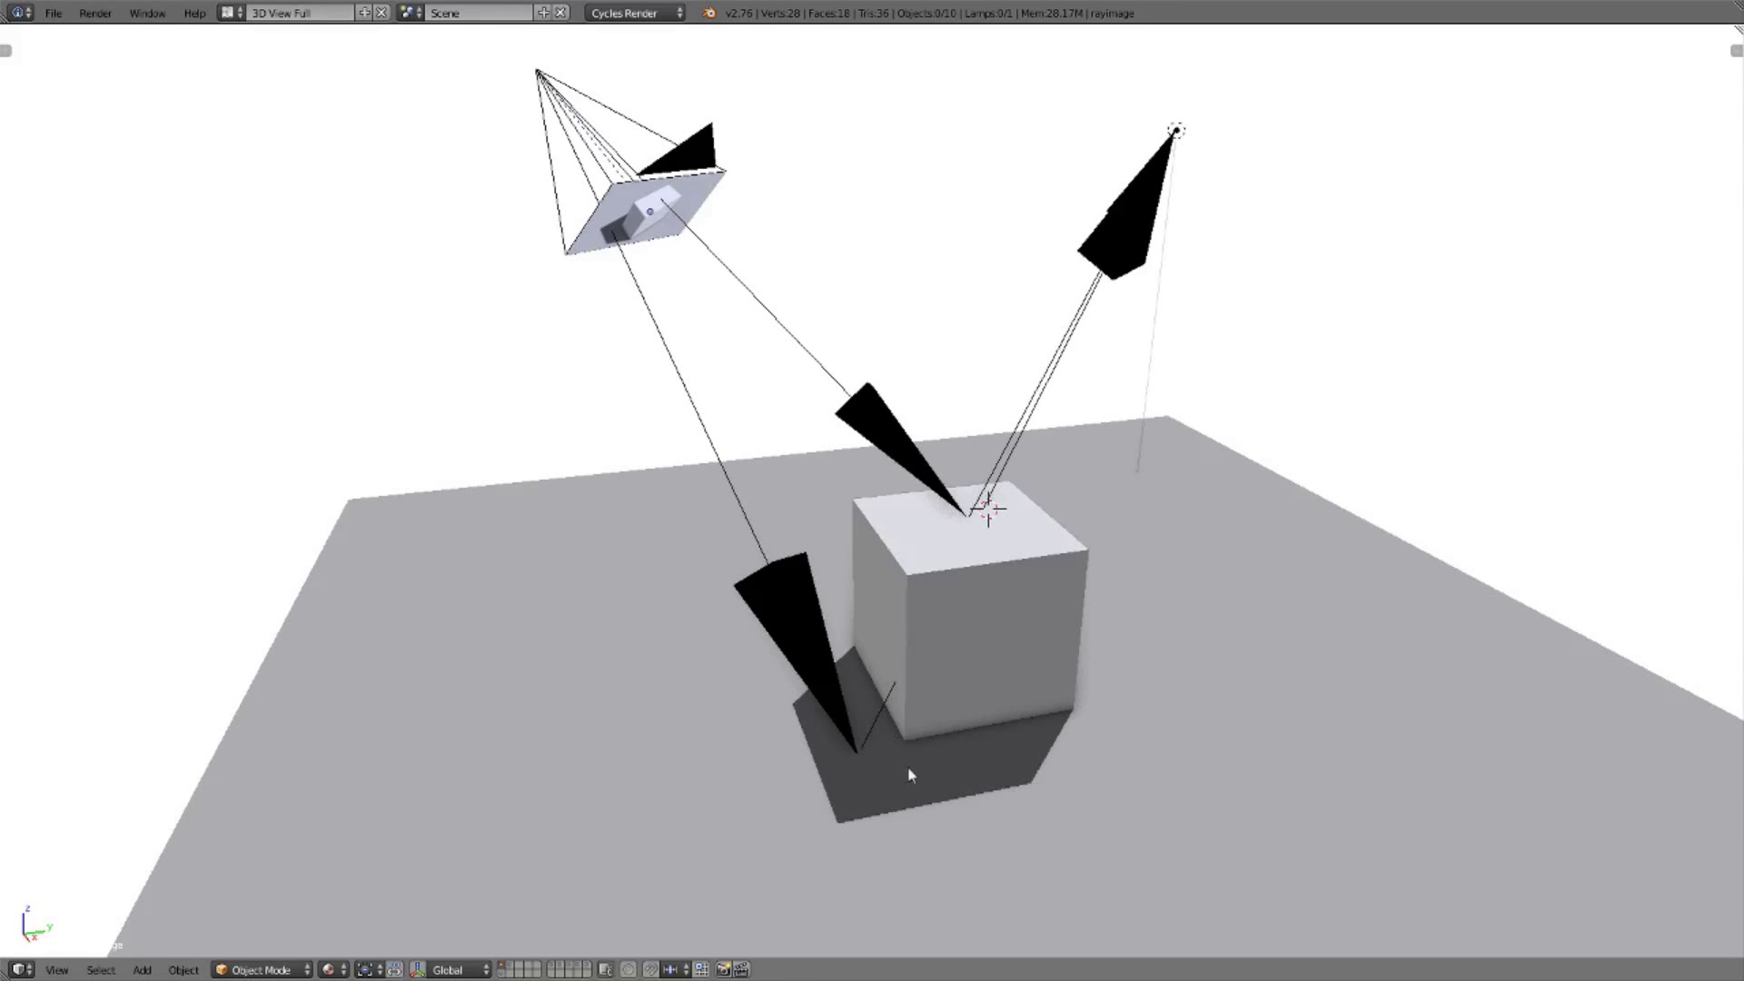
Step: Place the 3D cursor on the plane and keep orbiting between flat and high viewpoints
mouse_move(916, 773)
middle_down()
mouse_move(874, 807)
mouse_move(1202, 425)
middle_up()
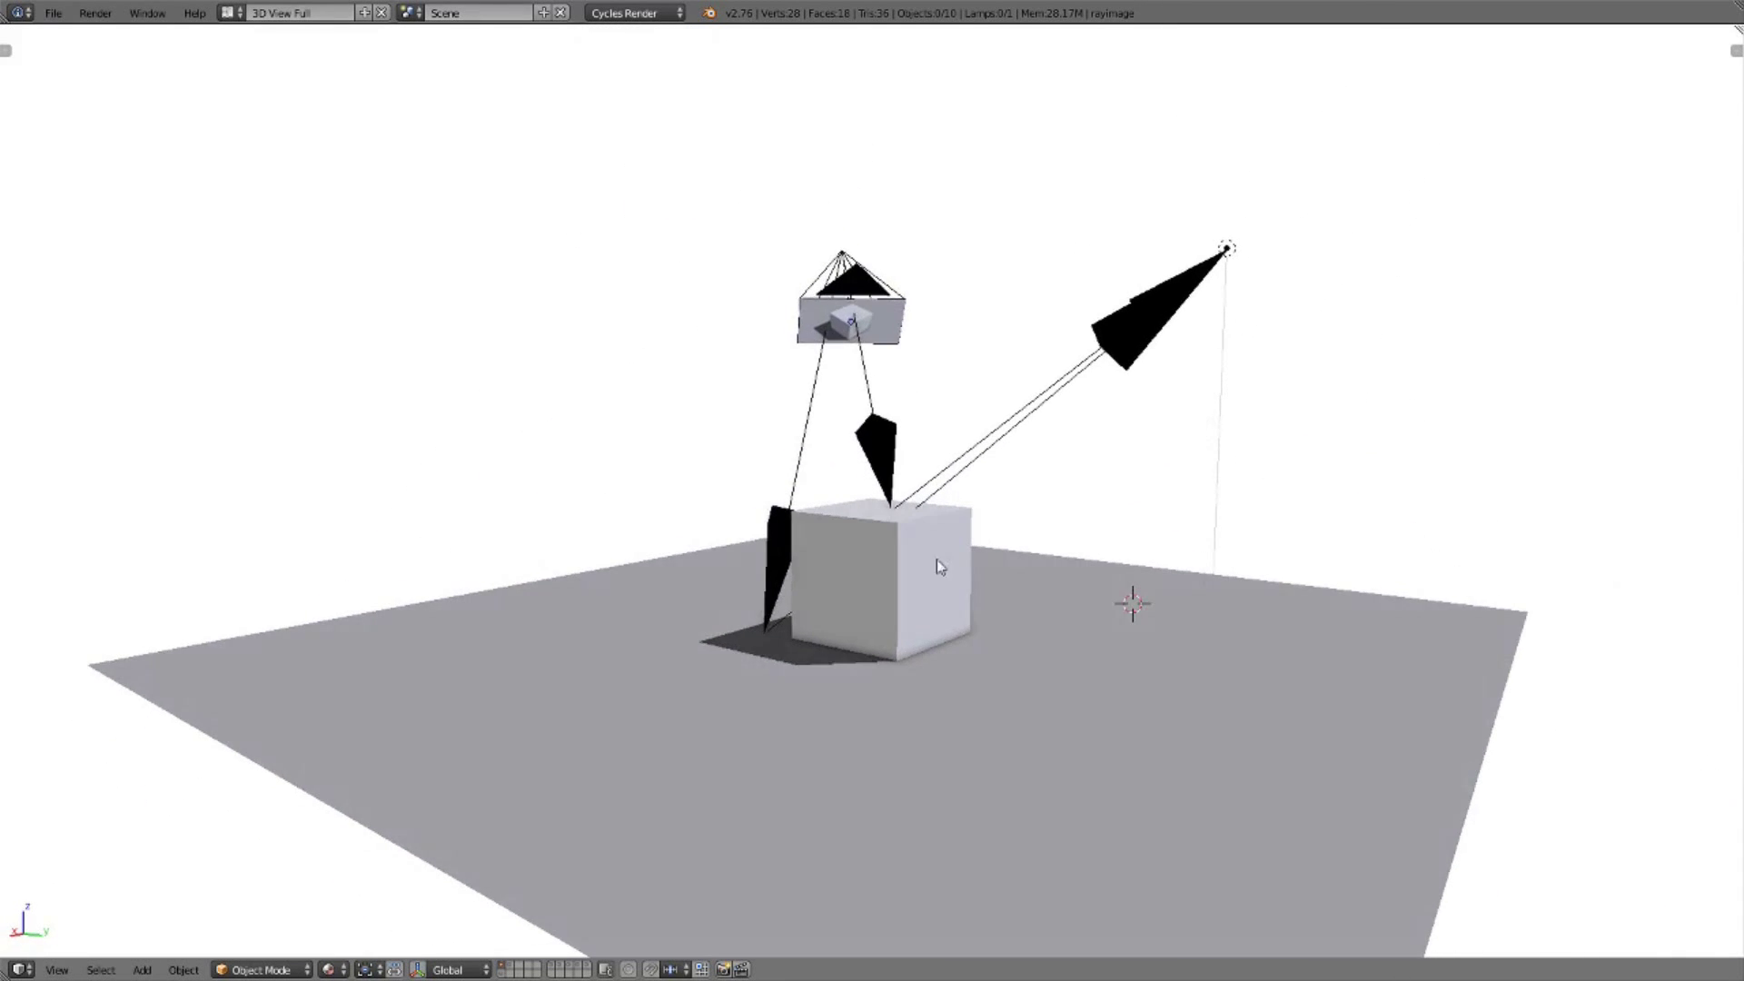
mouse_move(979, 469)
middle_down()
mouse_move(989, 510)
mouse_move(1110, 540)
middle_up()
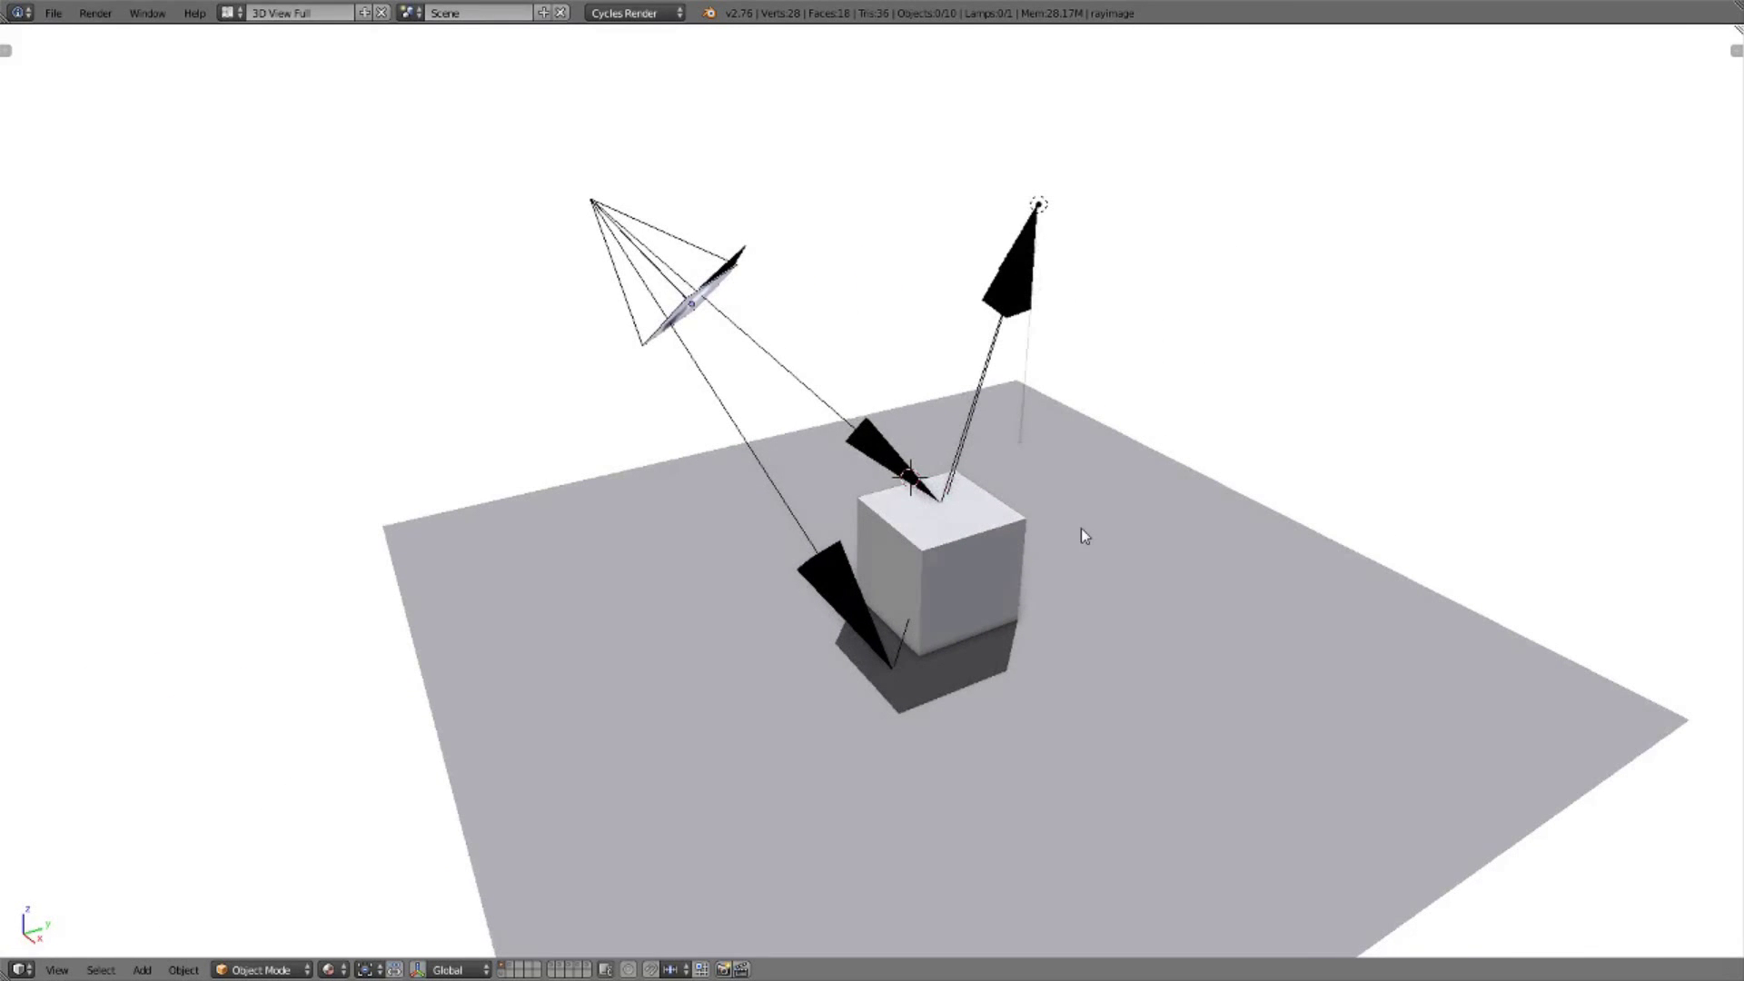
click(1080, 534)
middle_drag(1081, 535, 929, 529)
scroll(963, 535, up, 3)
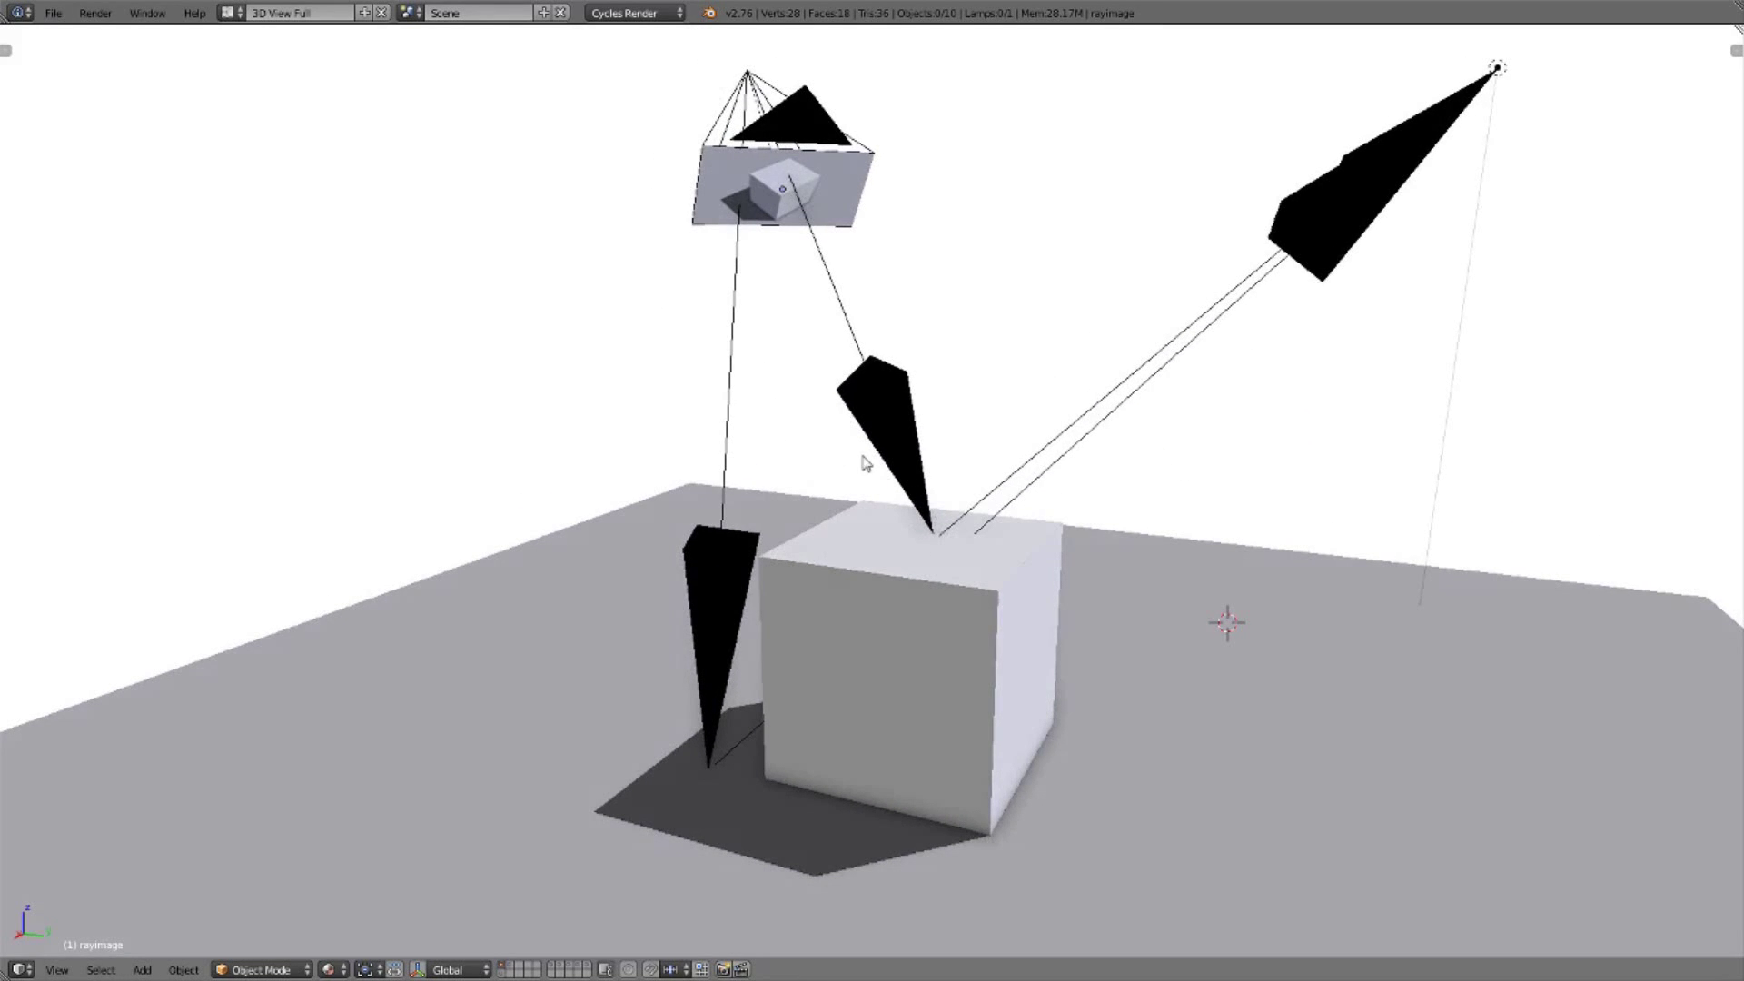
middle_drag(862, 464, 837, 569)
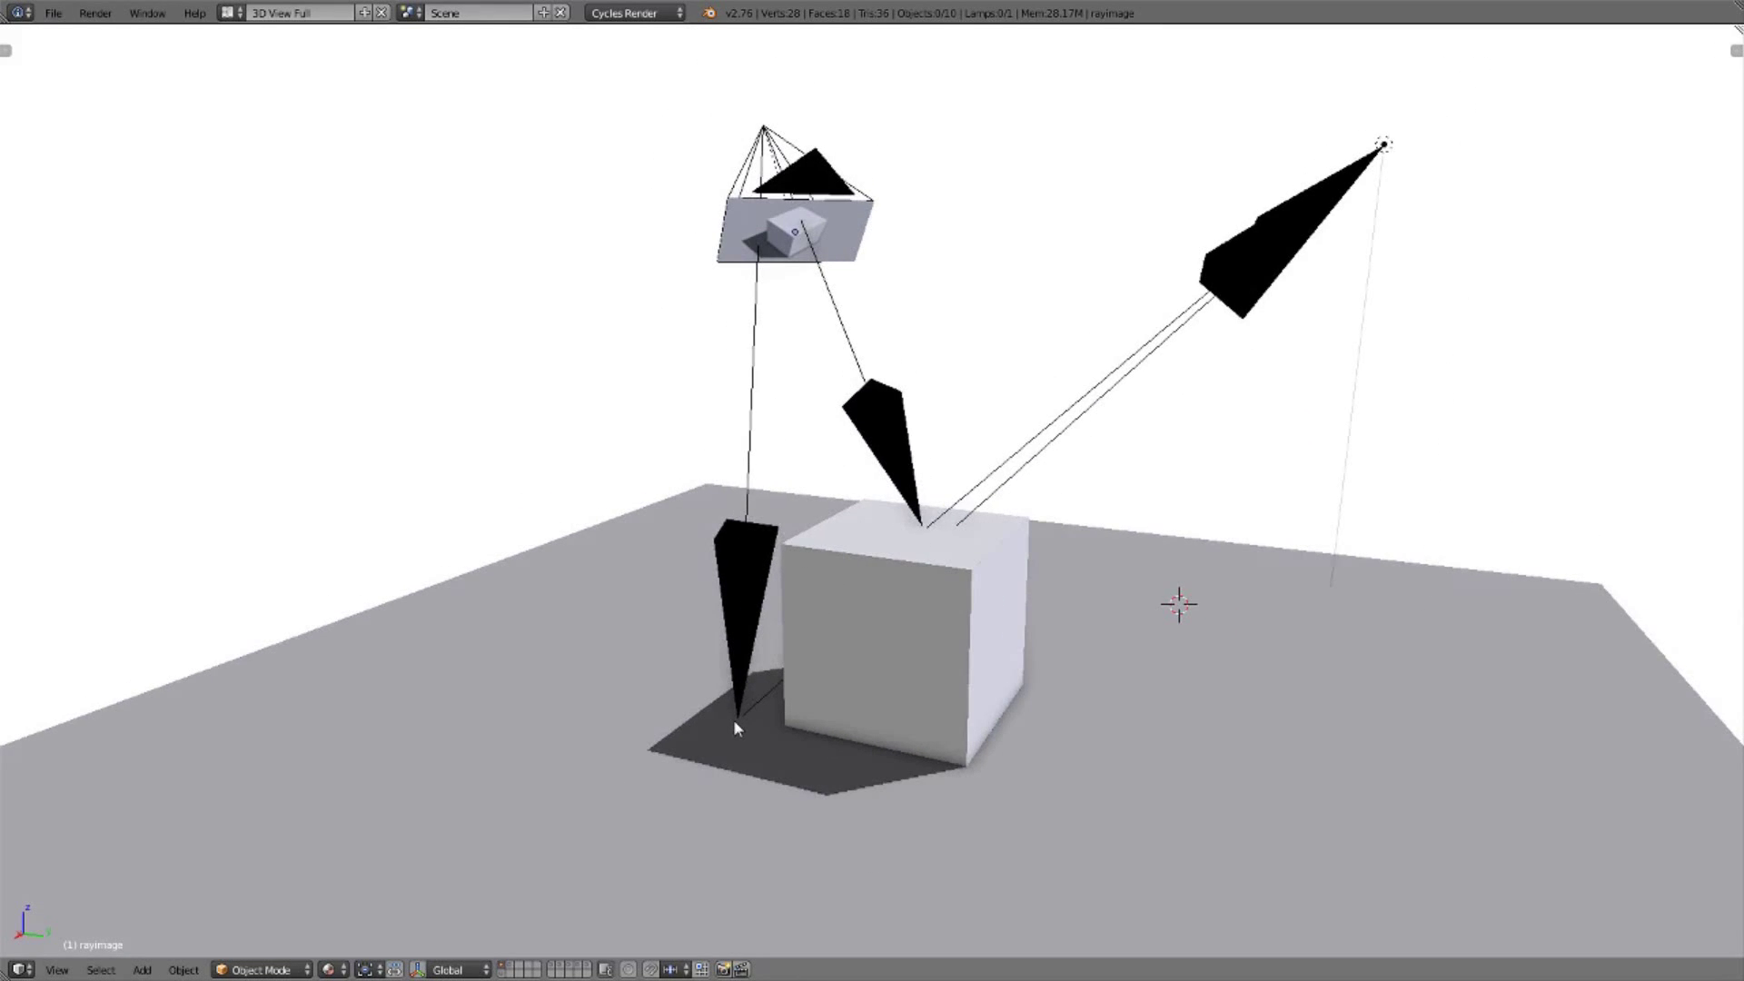
middle_drag(734, 719, 828, 724)
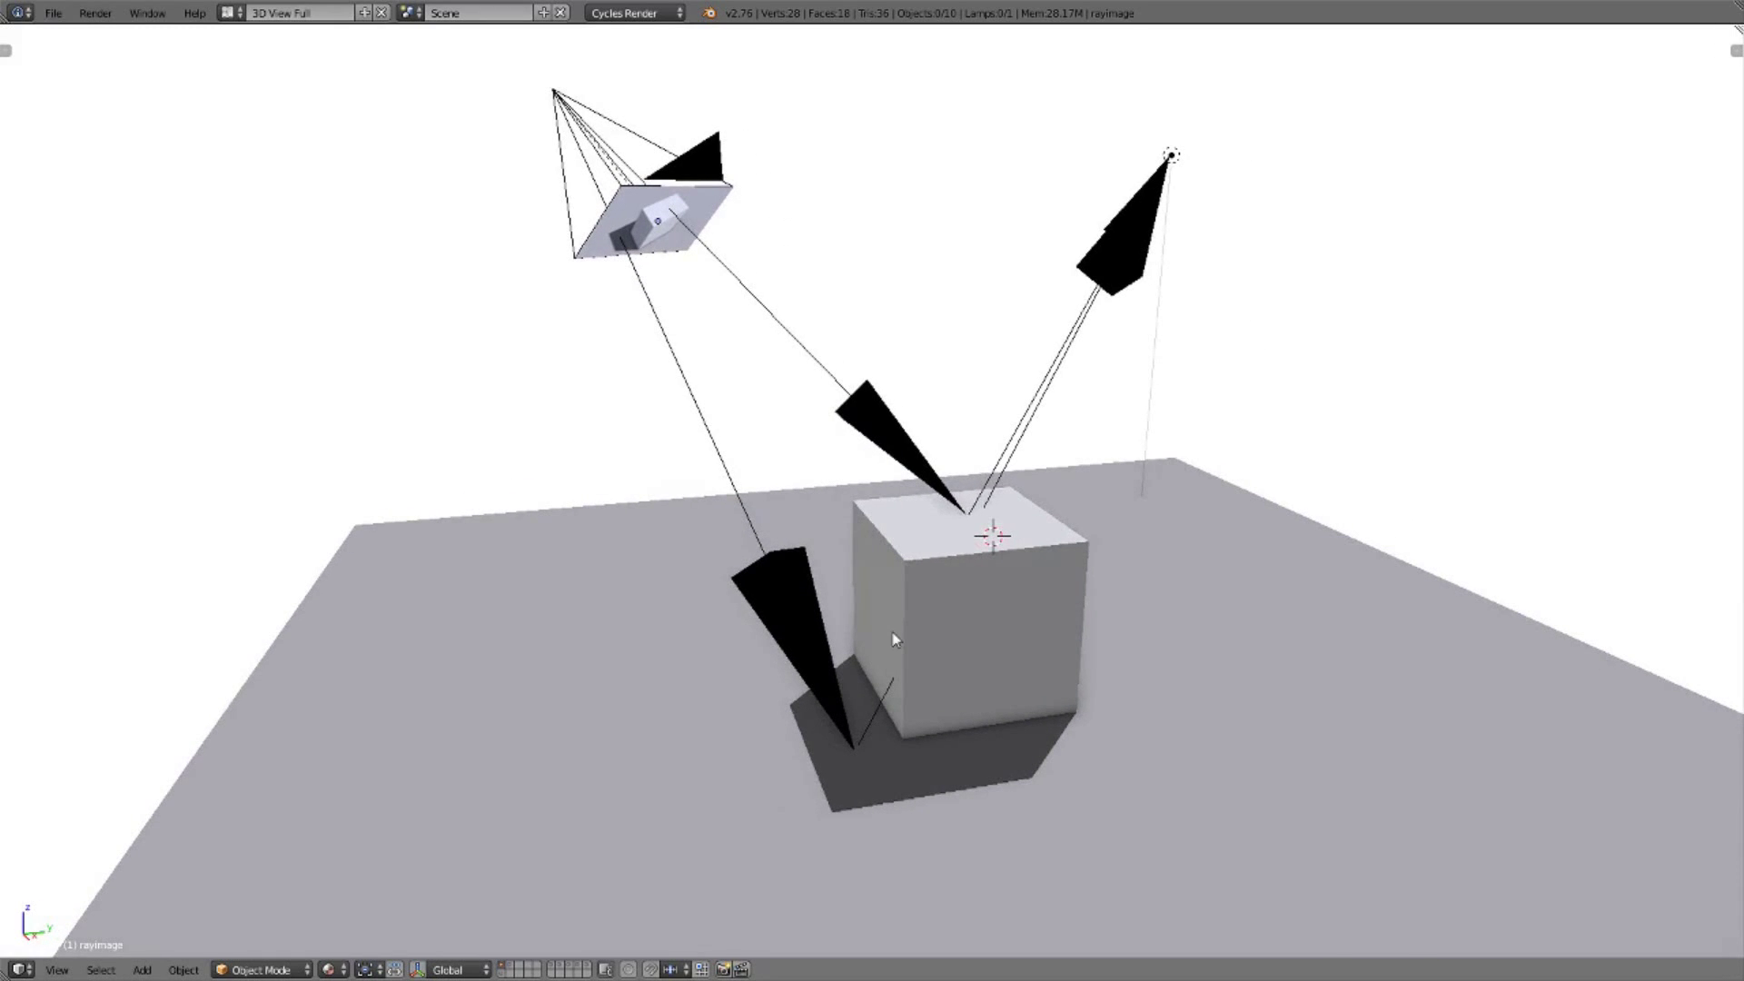
scroll(490, 343, down, 5)
scroll(489, 342, up, 1)
scroll(592, 330, up, 1)
scroll(790, 393, up, 3)
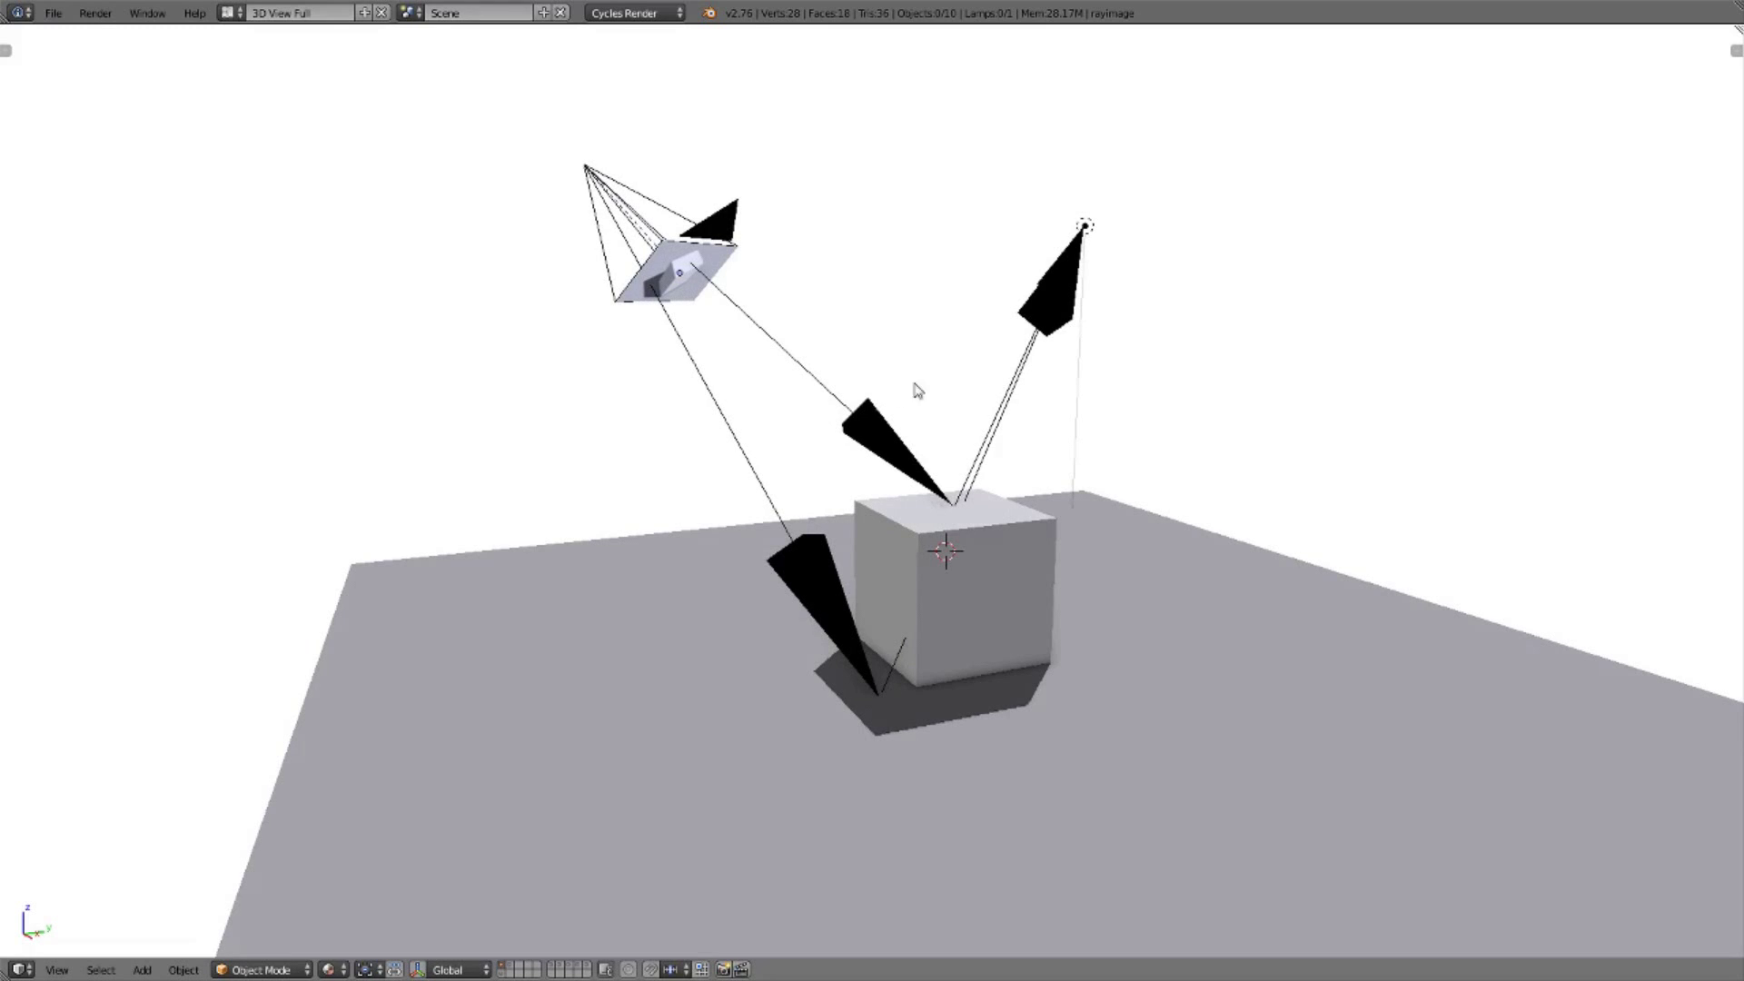
mouse_move(1095, 272)
middle_down()
mouse_move(950, 380)
mouse_move(1196, 369)
mouse_move(1048, 433)
mouse_move(1118, 436)
mouse_move(1049, 406)
mouse_move(991, 429)
mouse_move(953, 479)
middle_up()
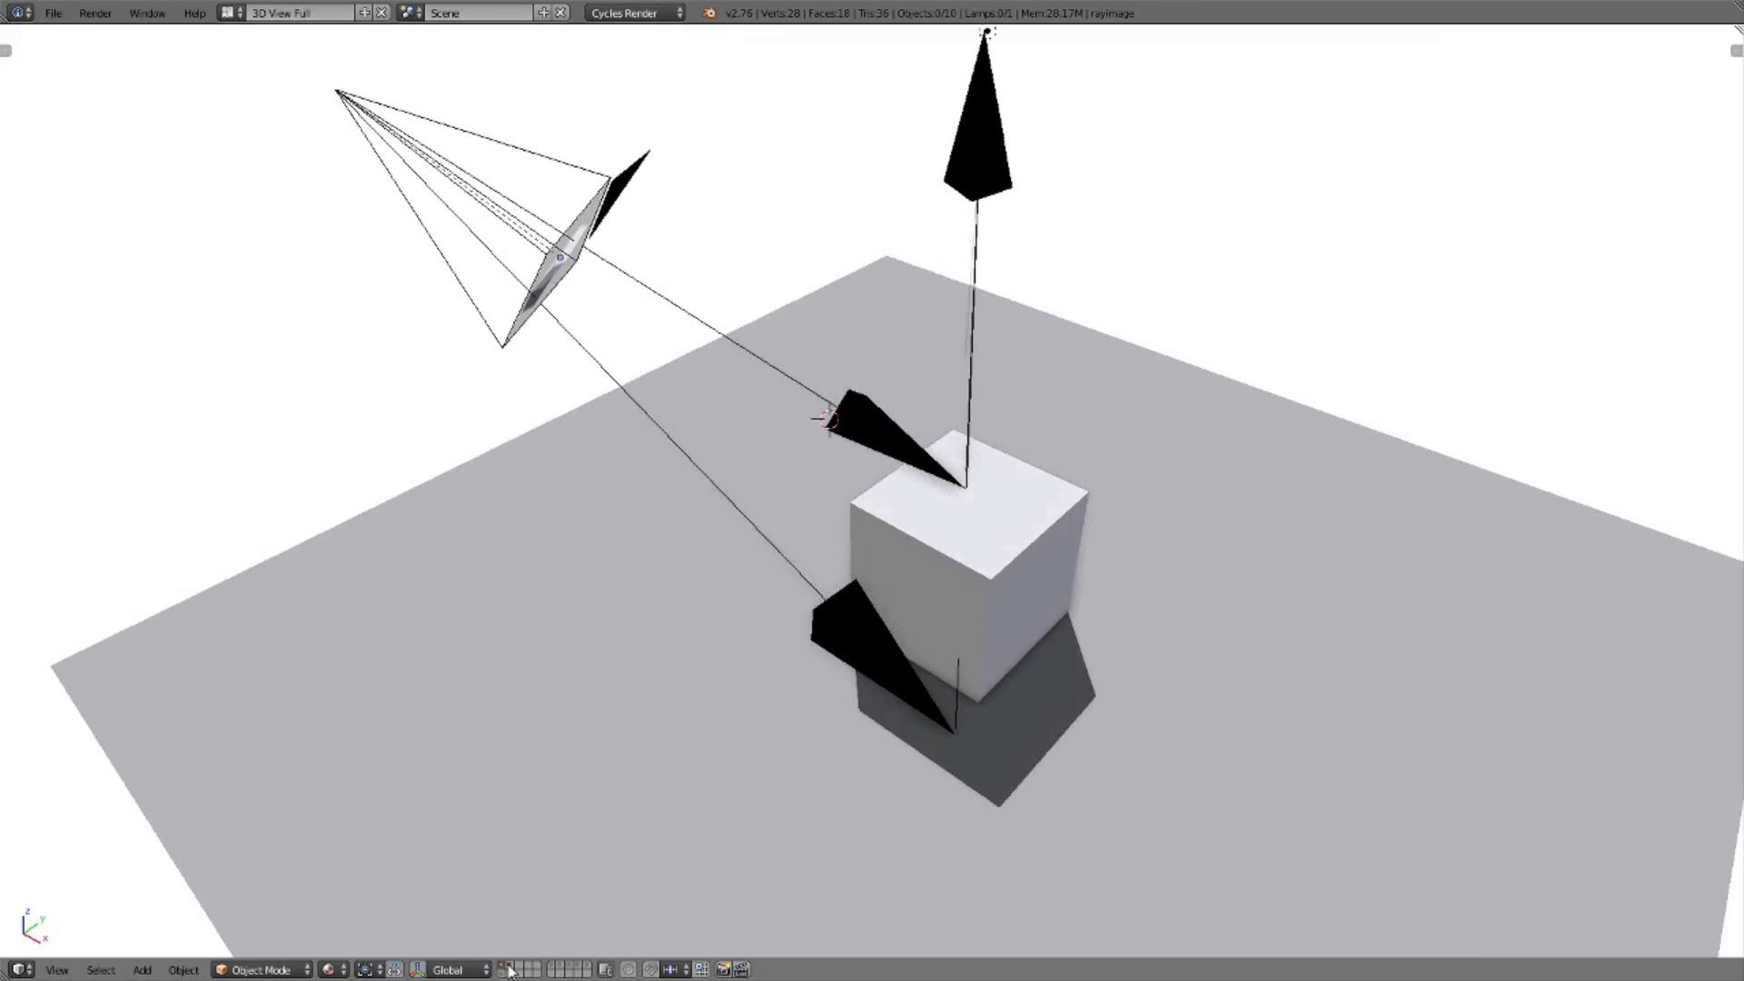
Step: Switch to the point-lamp layer and orbit around its radiating arrow-marked rays
click(553, 970)
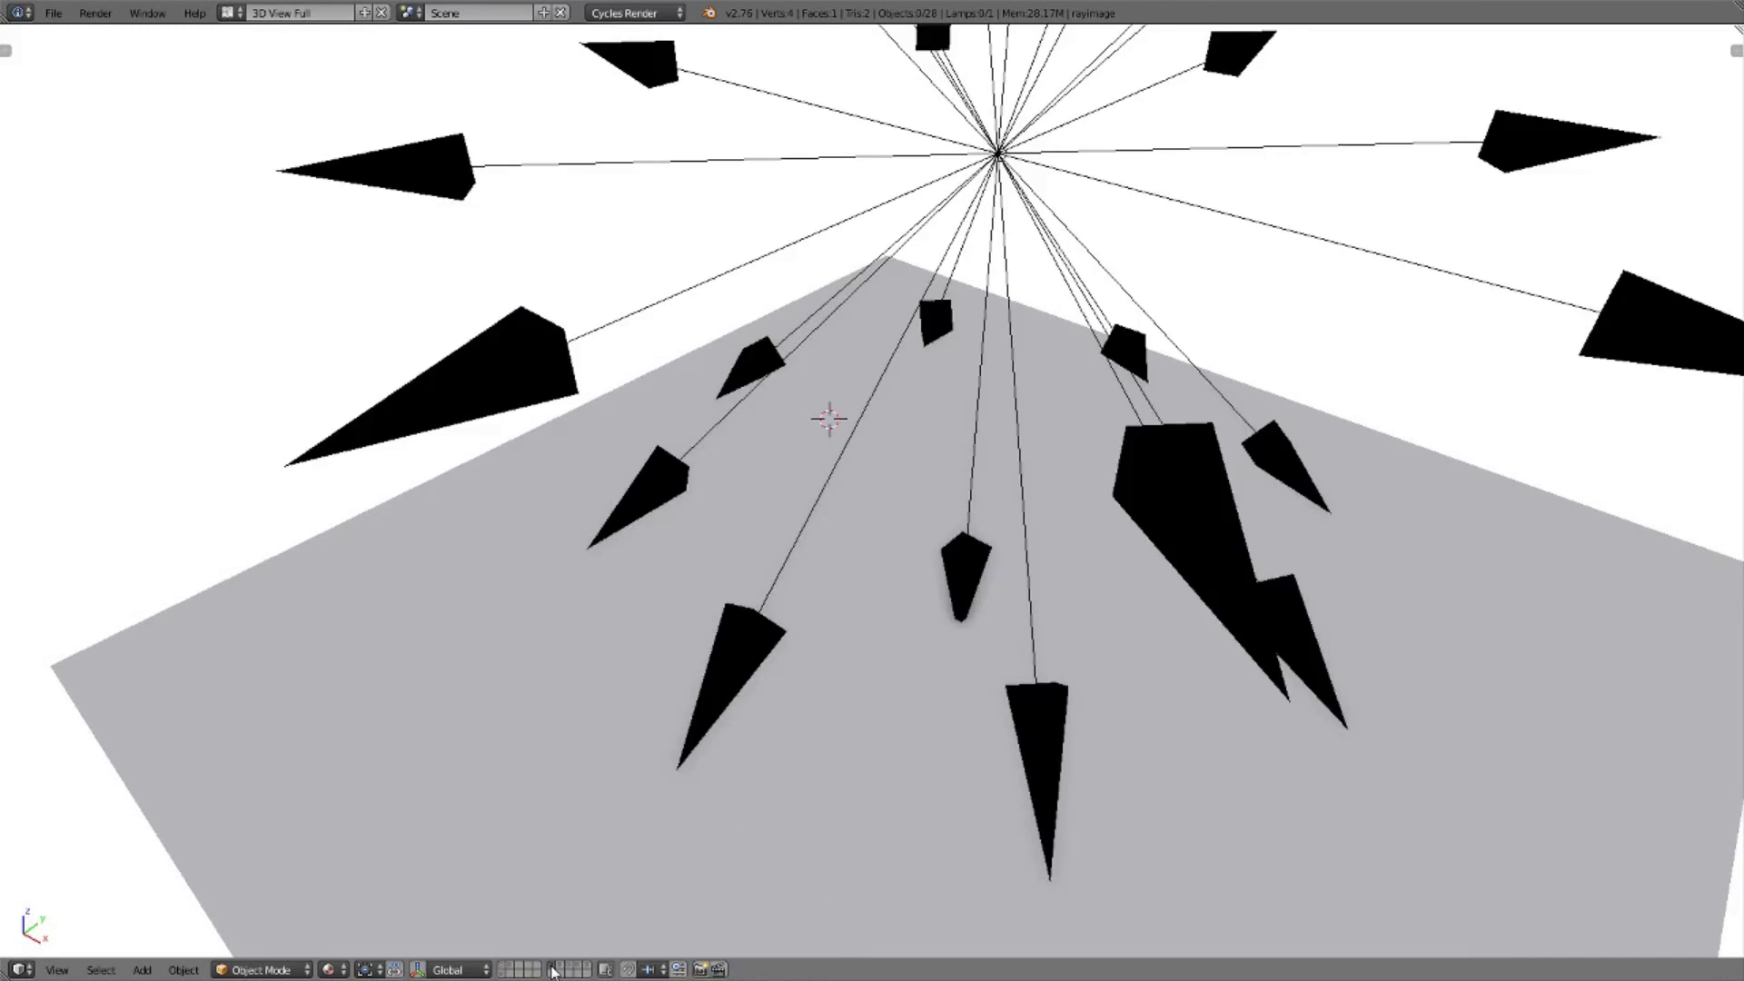
mouse_move(885, 760)
middle_down()
mouse_move(850, 729)
mouse_move(781, 730)
middle_up()
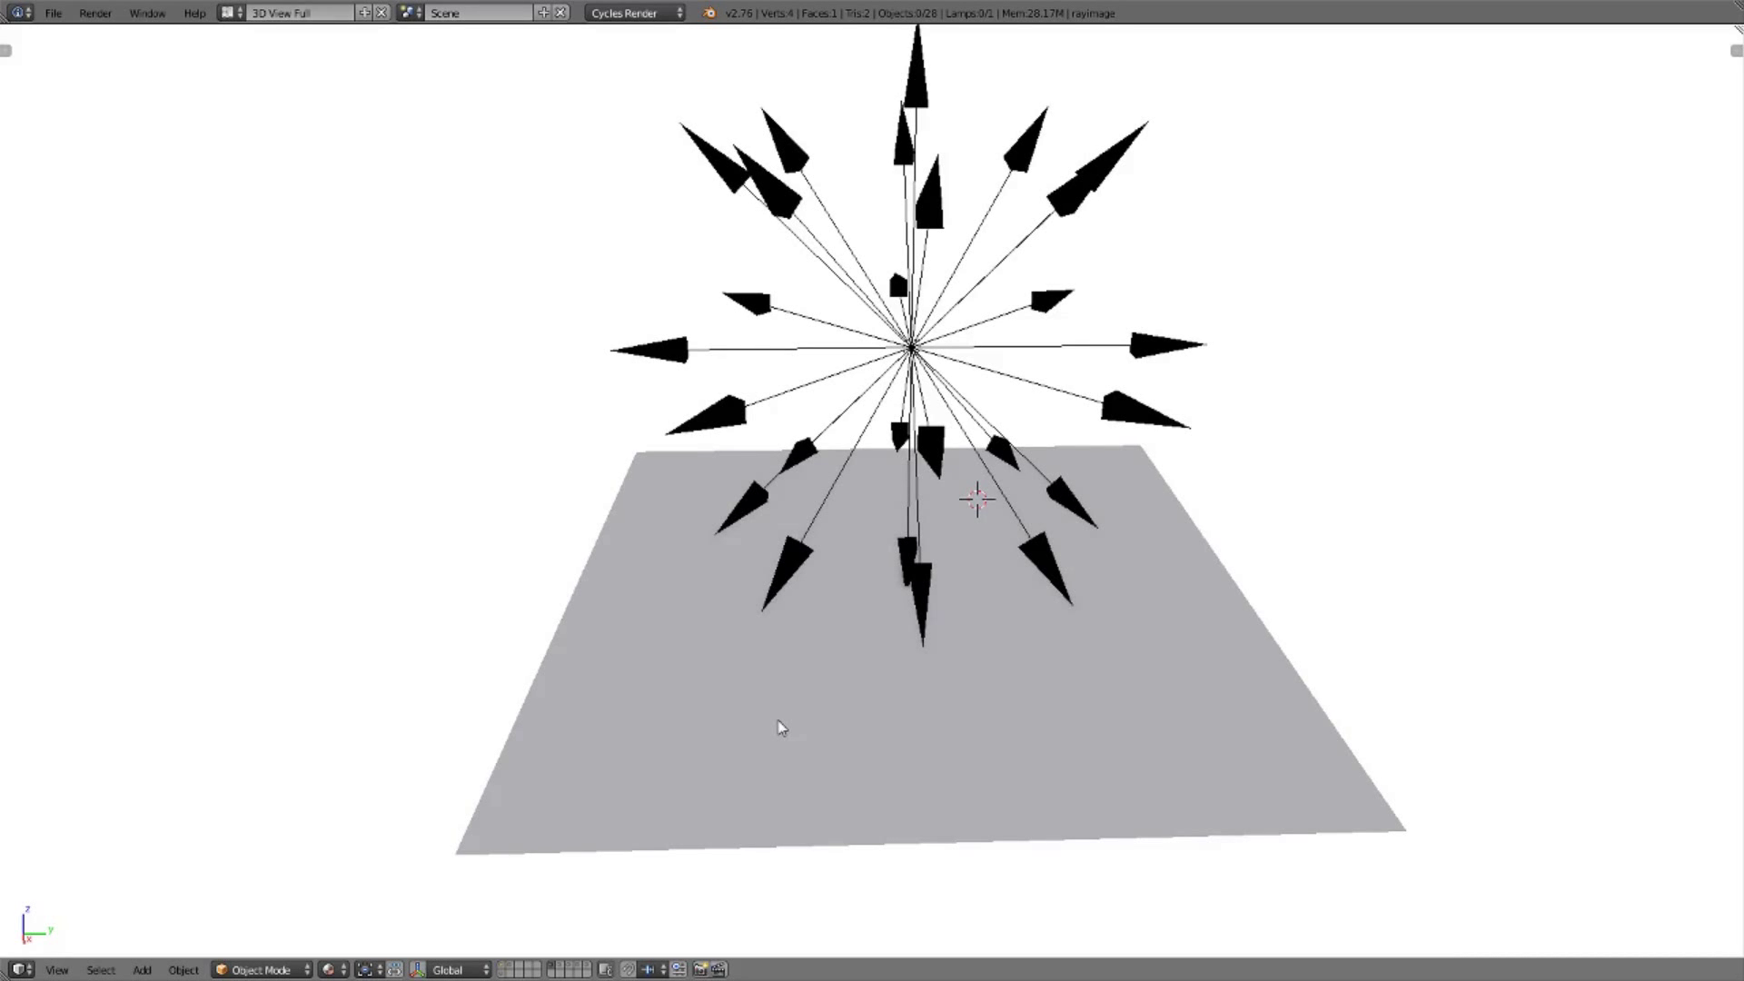
mouse_move(781, 729)
middle_down()
mouse_move(755, 541)
mouse_move(785, 572)
middle_up()
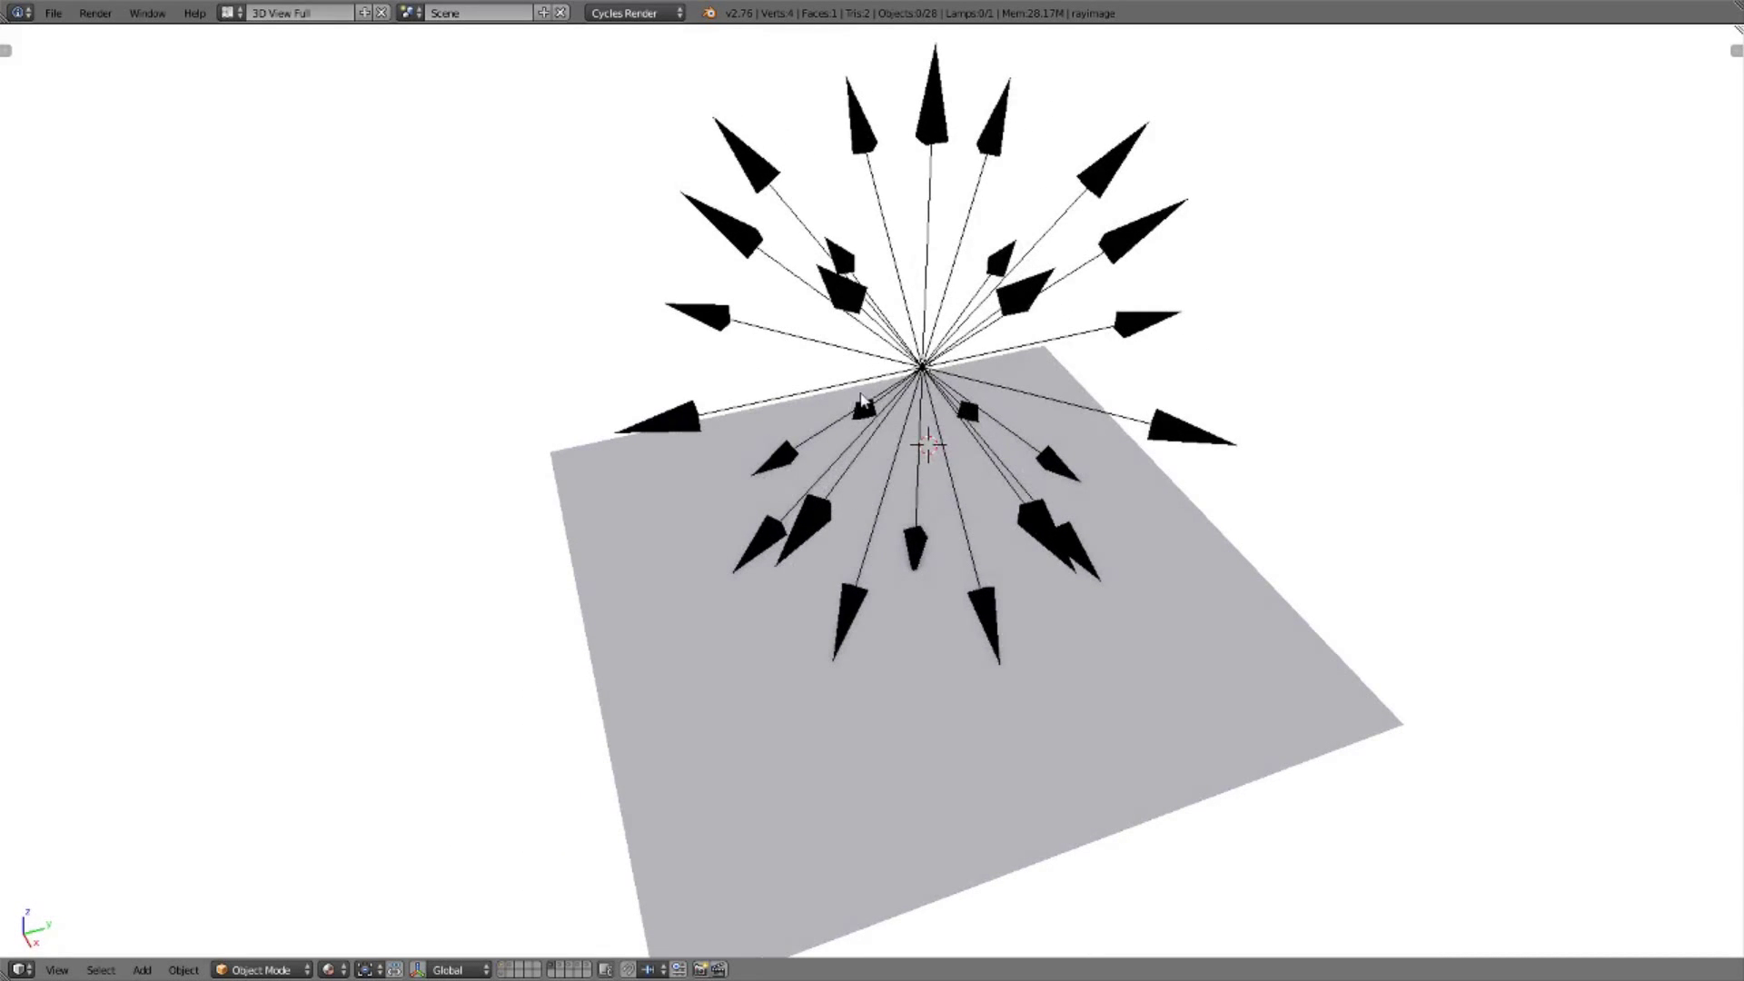
mouse_move(861, 399)
middle_down()
mouse_move(982, 342)
mouse_move(723, 367)
middle_up()
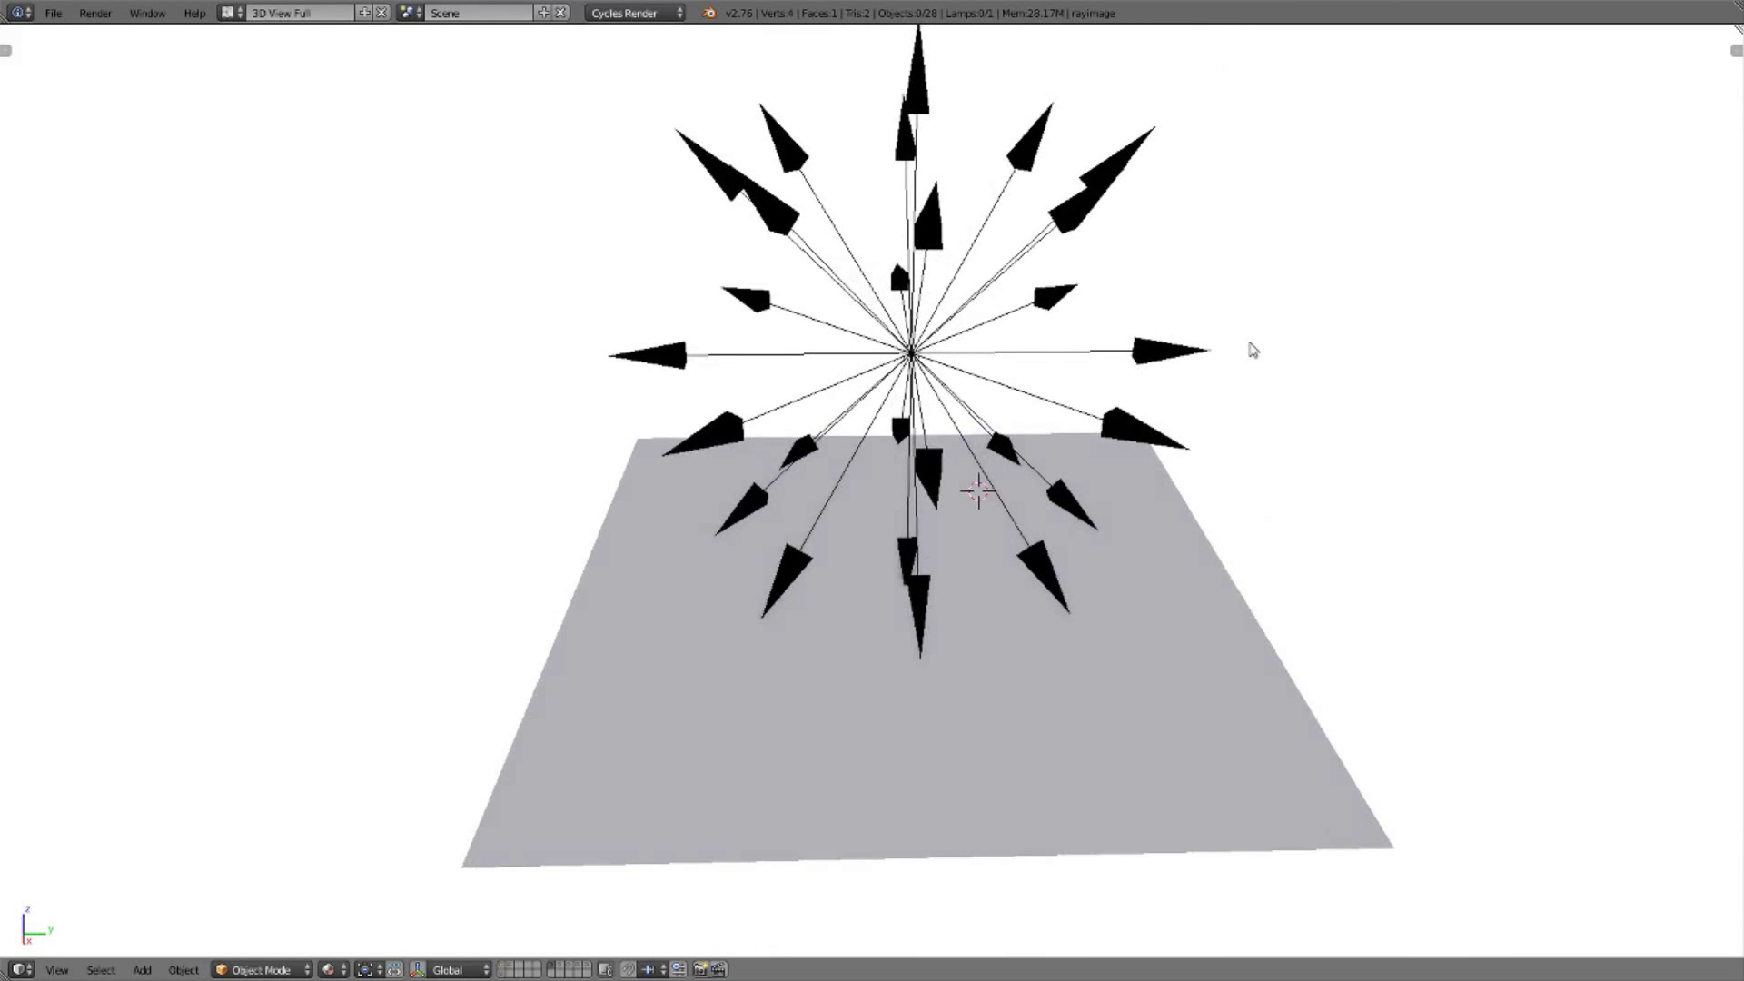
middle_drag(872, 623, 1078, 578)
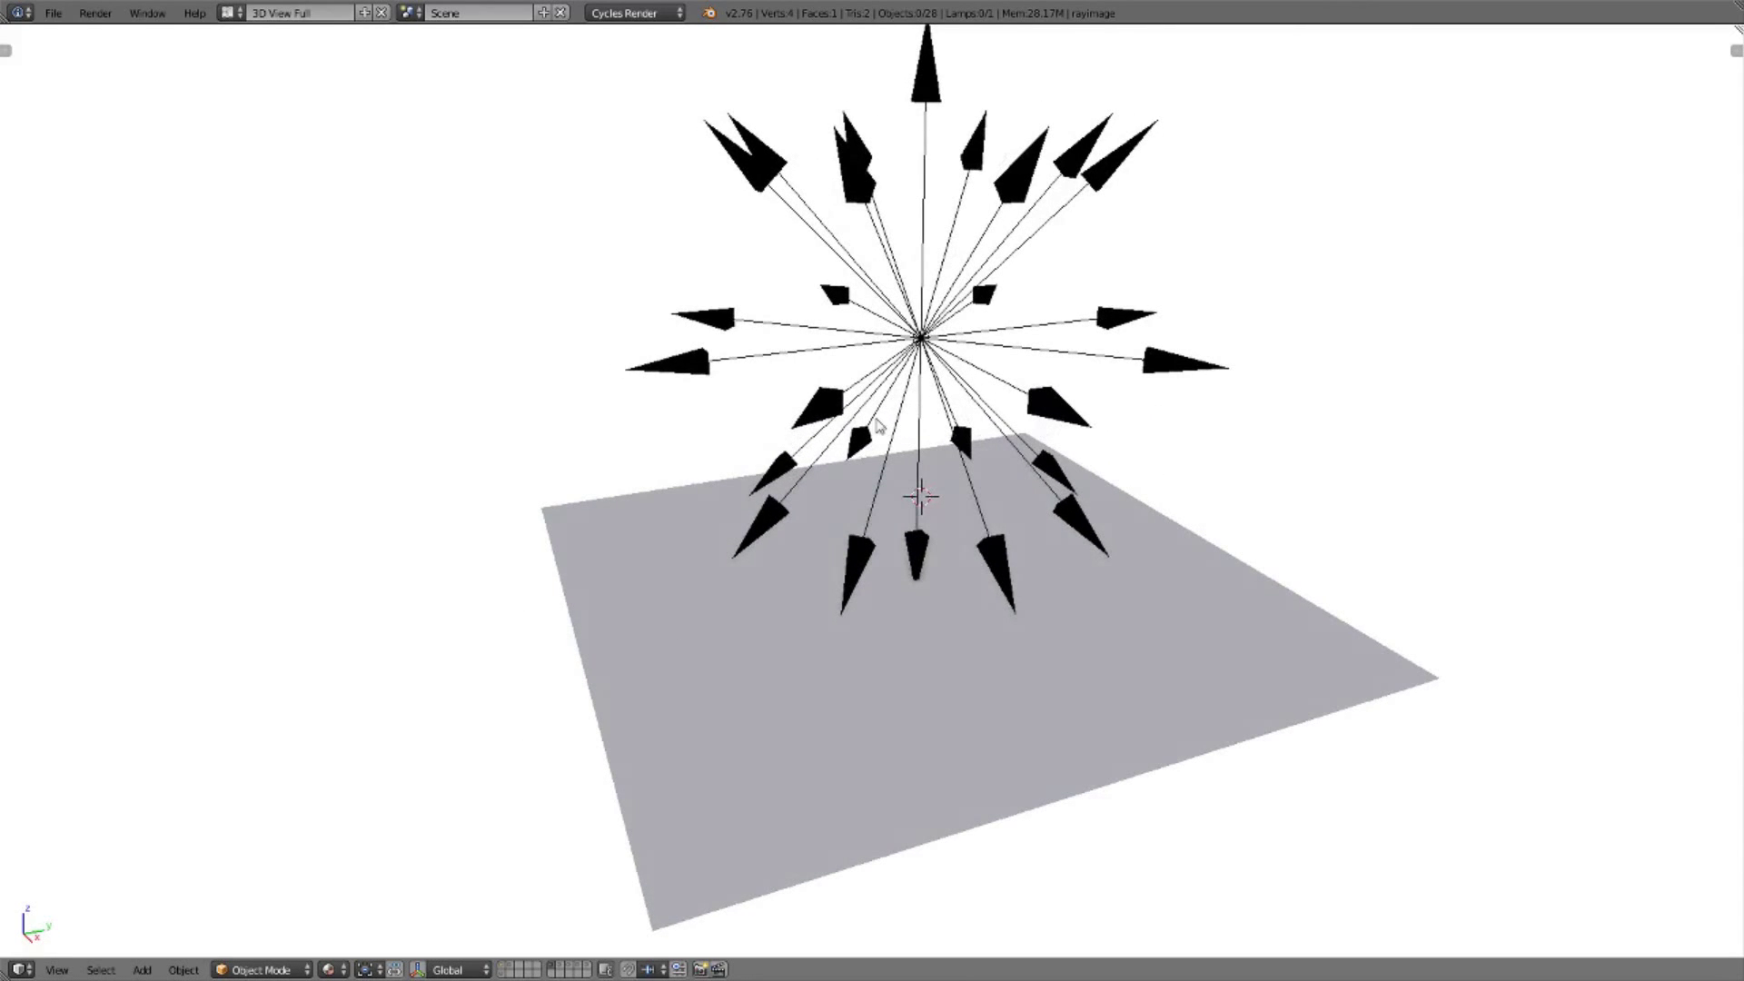
middle_drag(982, 349, 1141, 348)
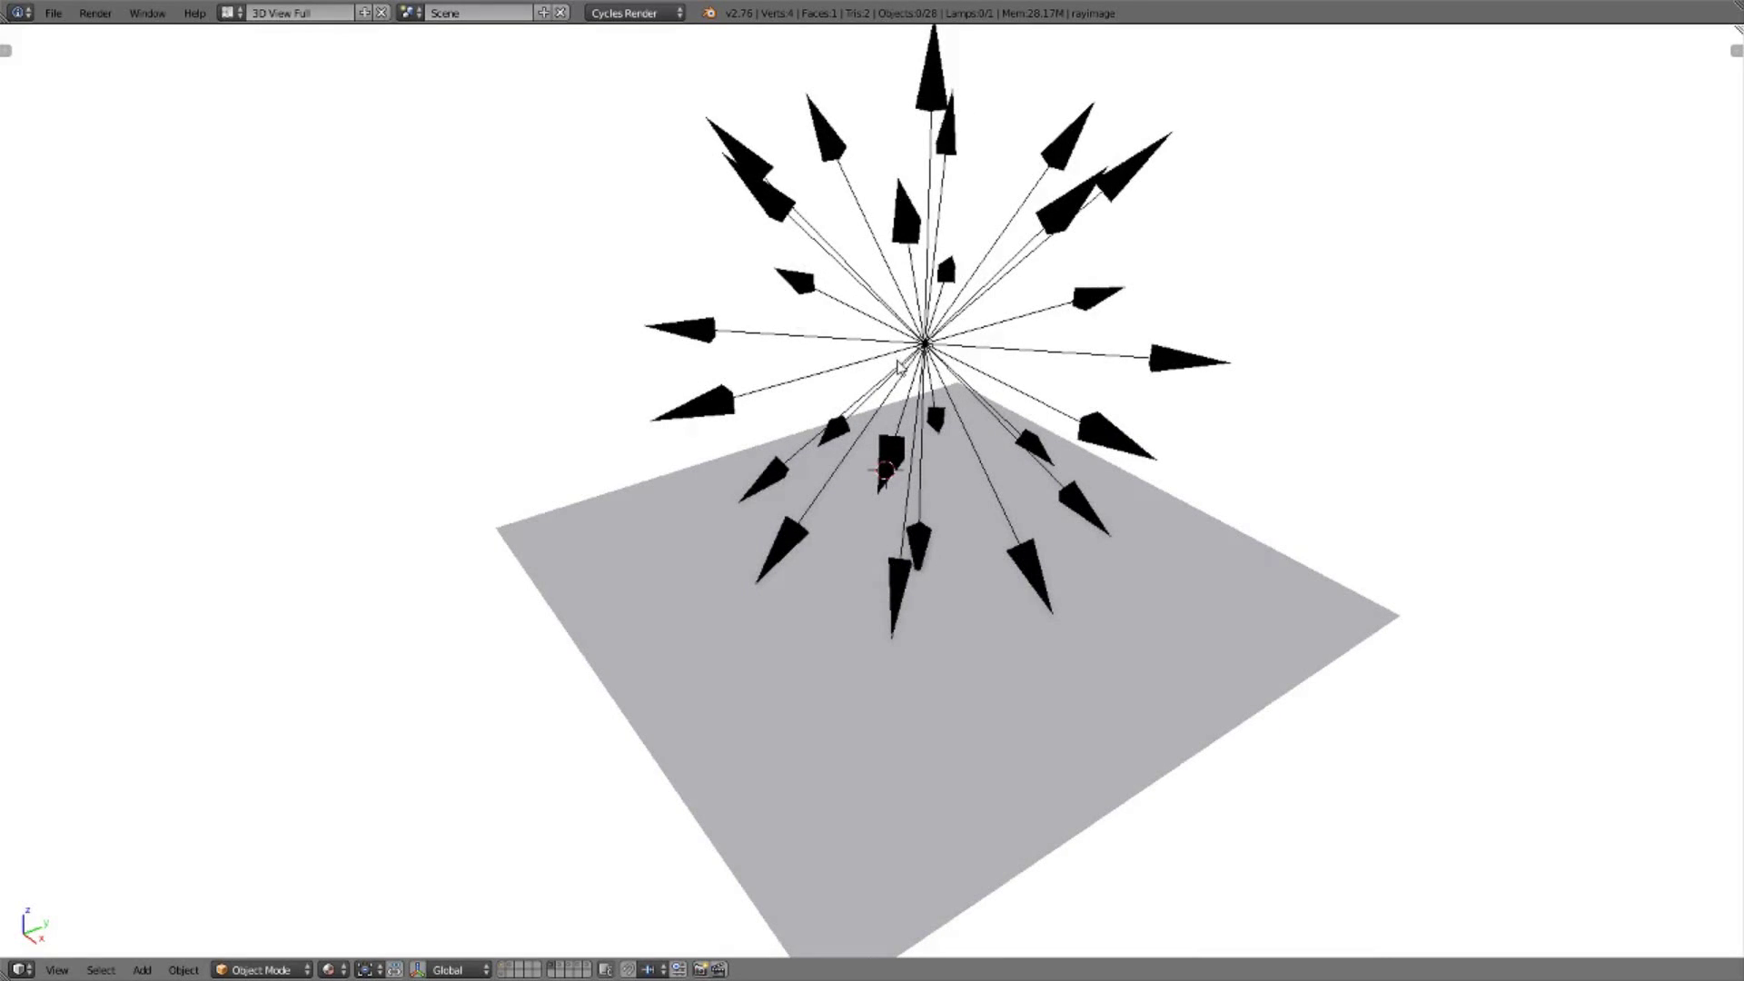
mouse_move(943, 366)
middle_down()
mouse_move(898, 388)
mouse_move(927, 366)
middle_up()
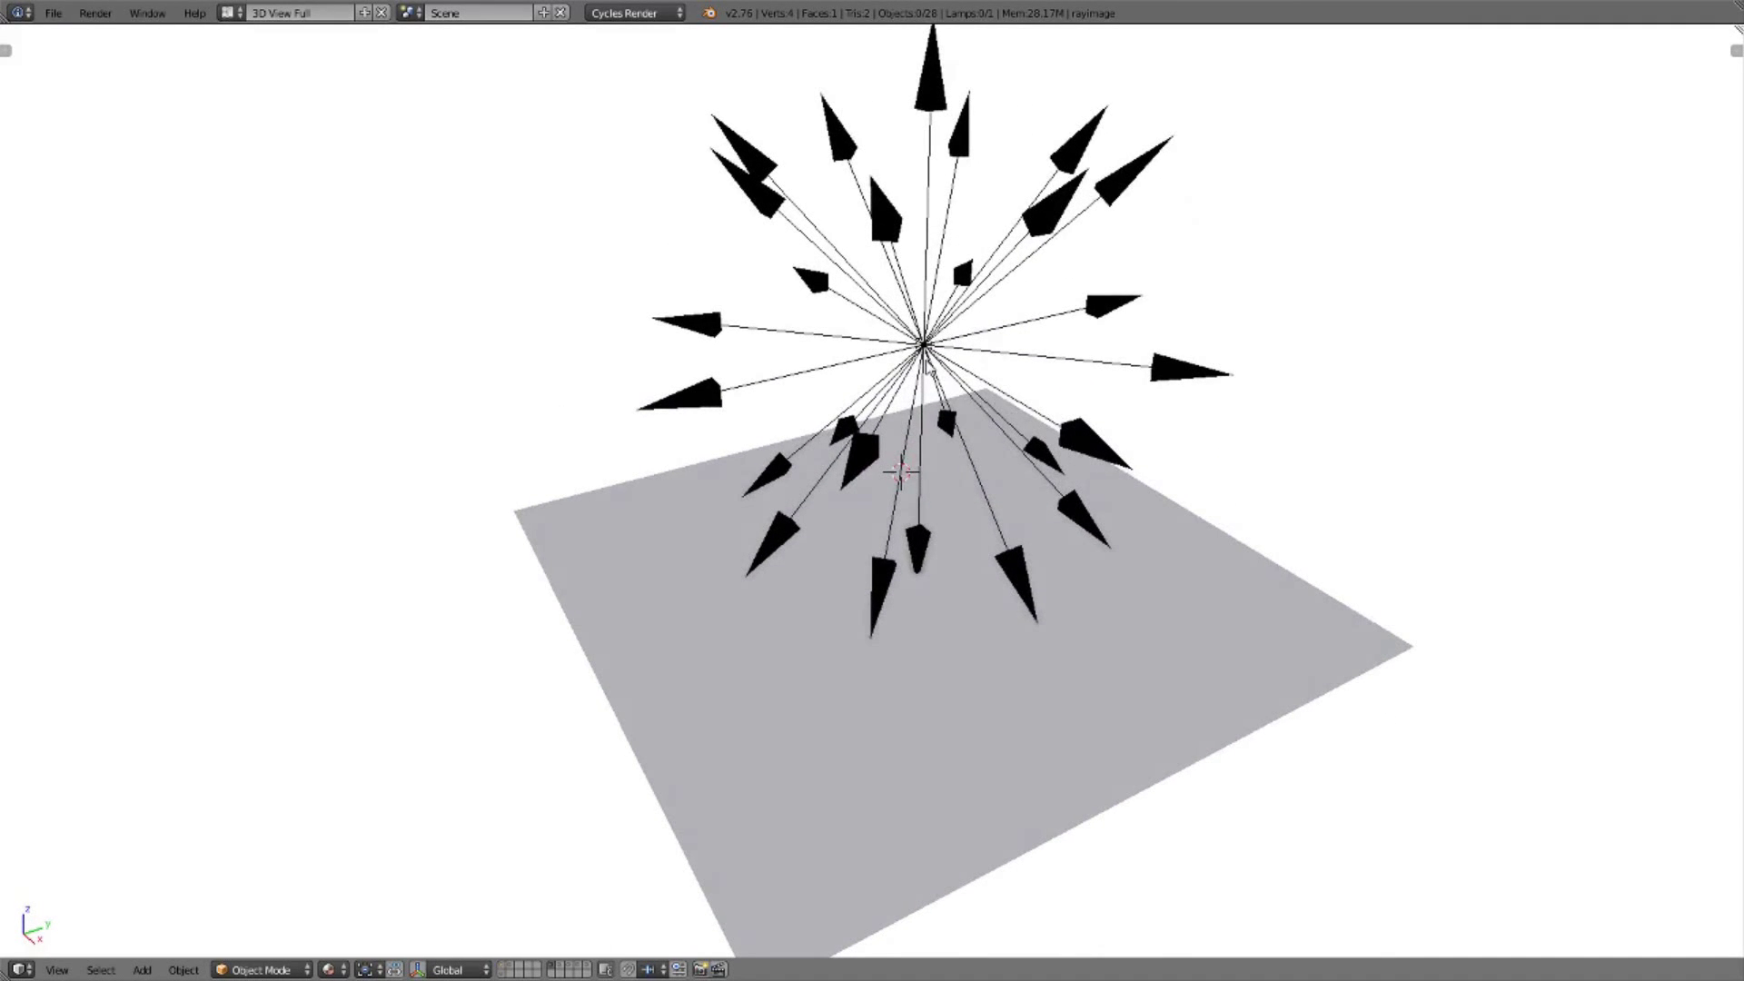
mouse_move(936, 362)
middle_down()
mouse_move(971, 361)
mouse_move(929, 352)
mouse_move(931, 369)
middle_up()
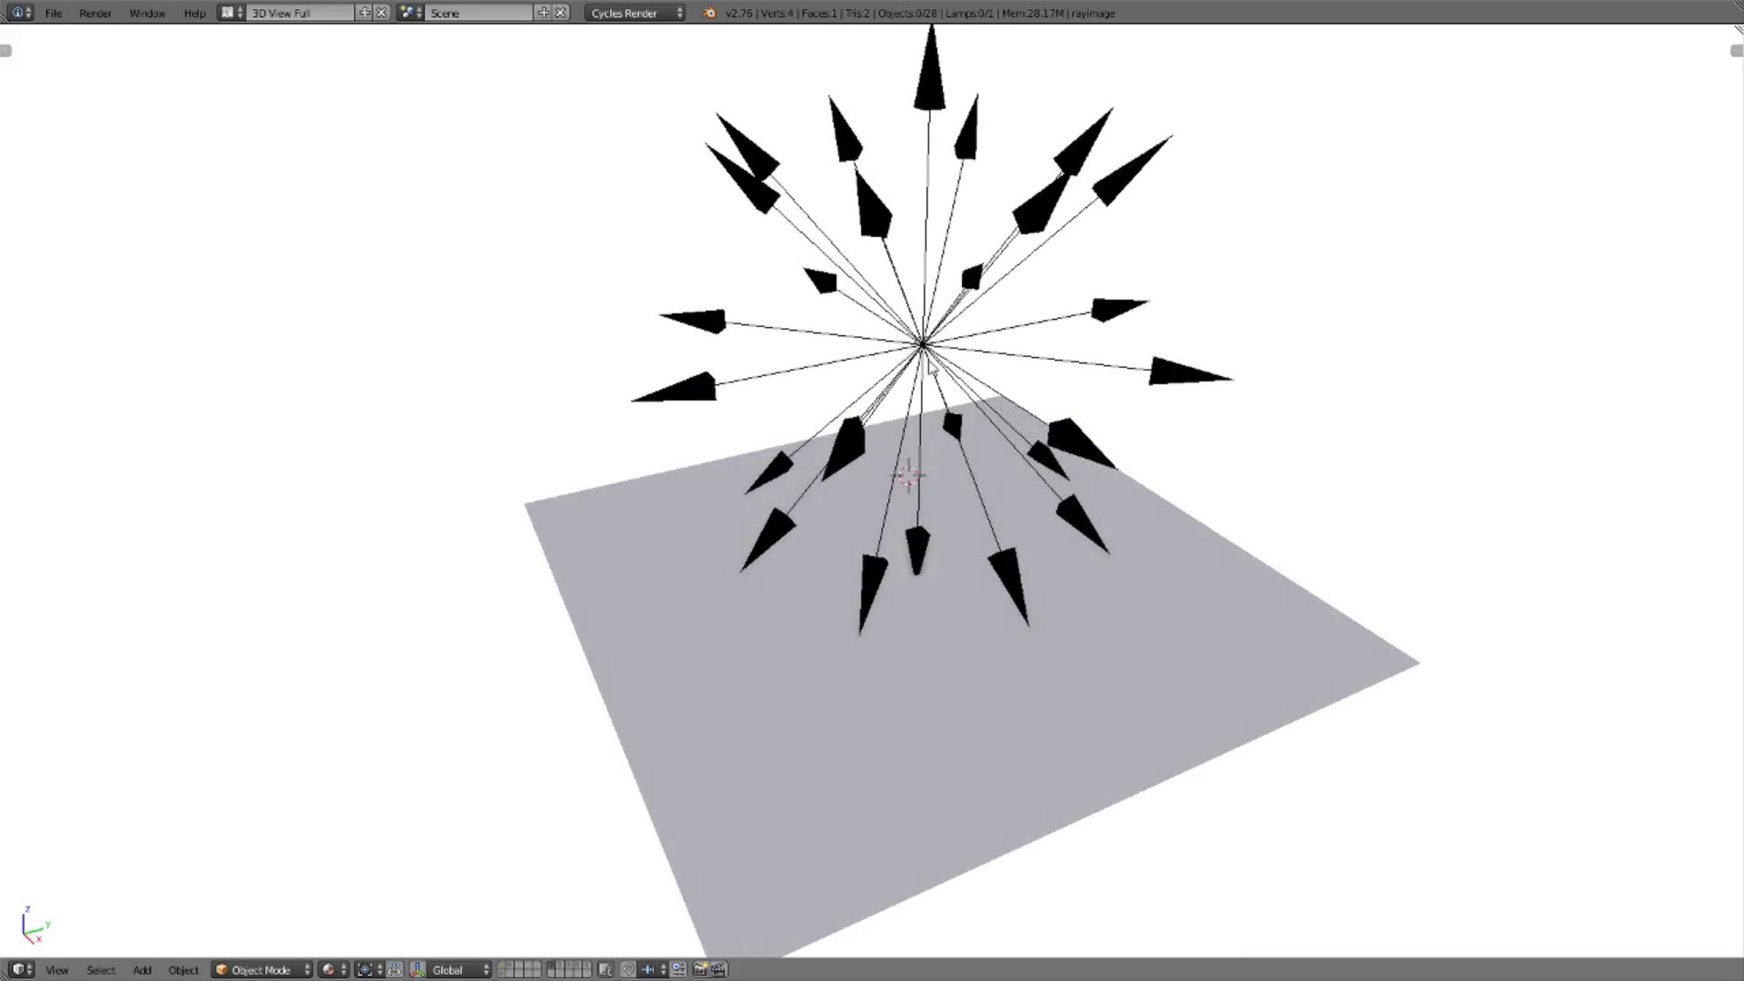
Step: Switch to the sun-lamp layer and orbit around the parallel rays falling on the plane
click(562, 970)
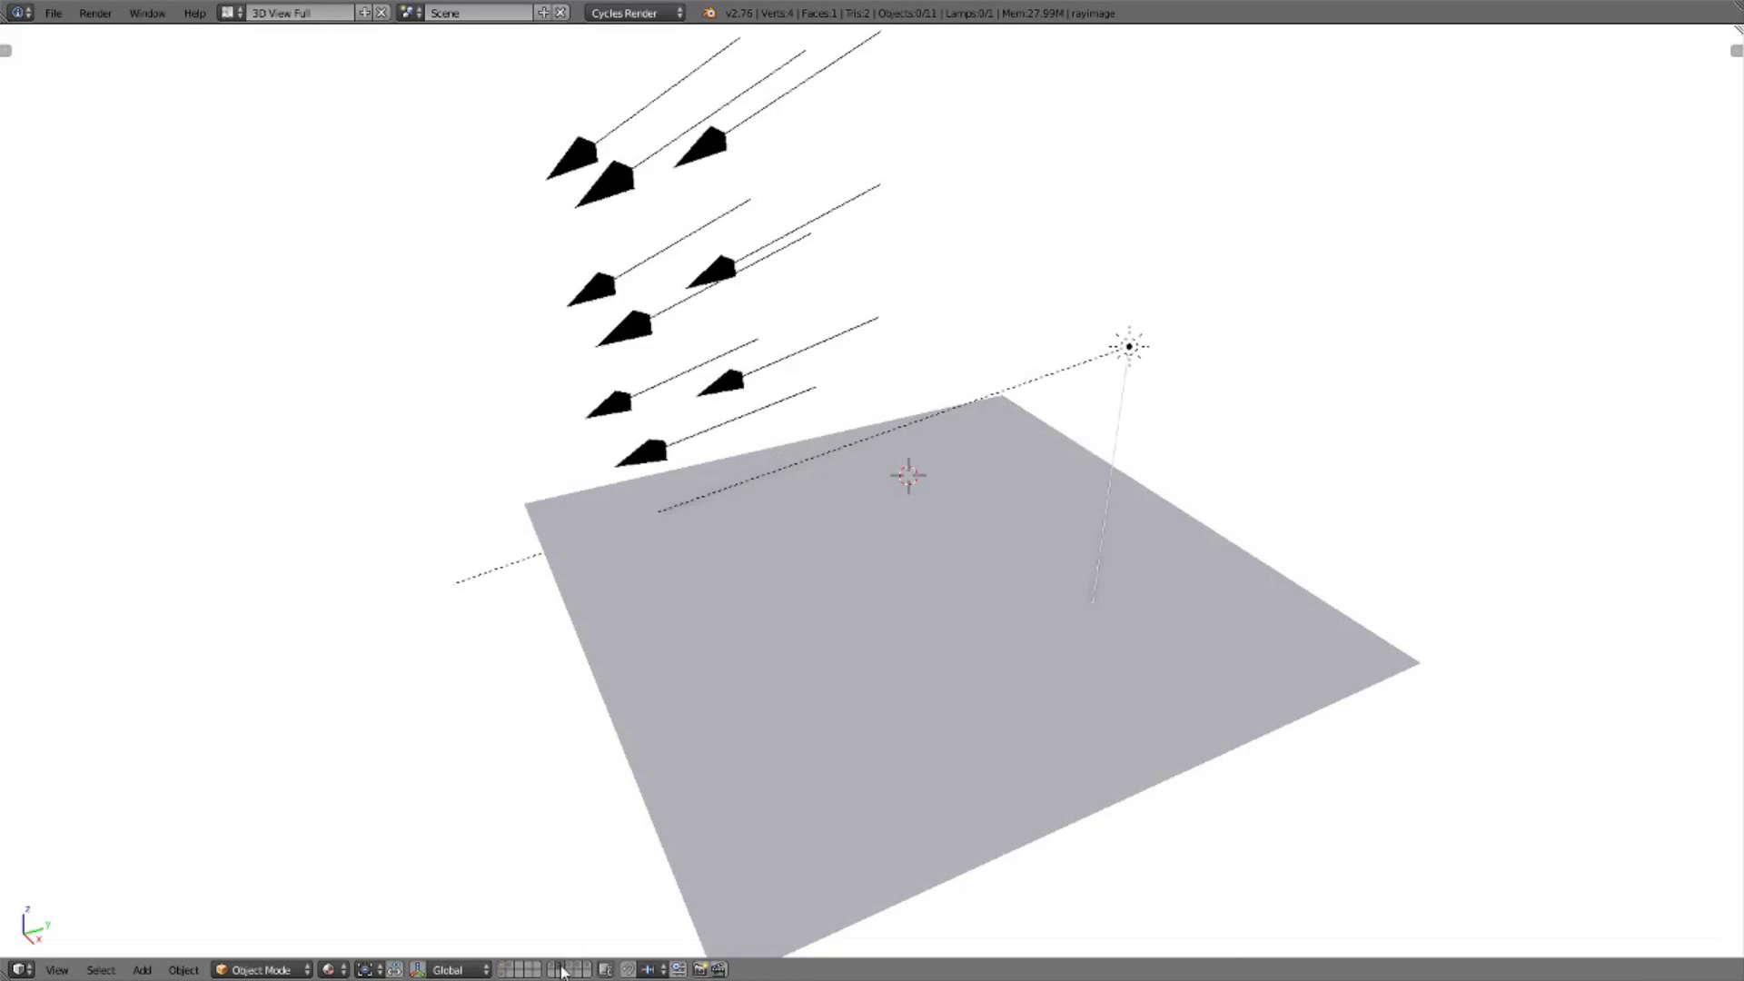
scroll(803, 670, down, 2)
mouse_move(803, 668)
middle_down()
mouse_move(1025, 652)
mouse_move(934, 662)
mouse_move(939, 631)
mouse_move(907, 636)
middle_up()
scroll(931, 666, up, 2)
scroll(908, 635, down, 1)
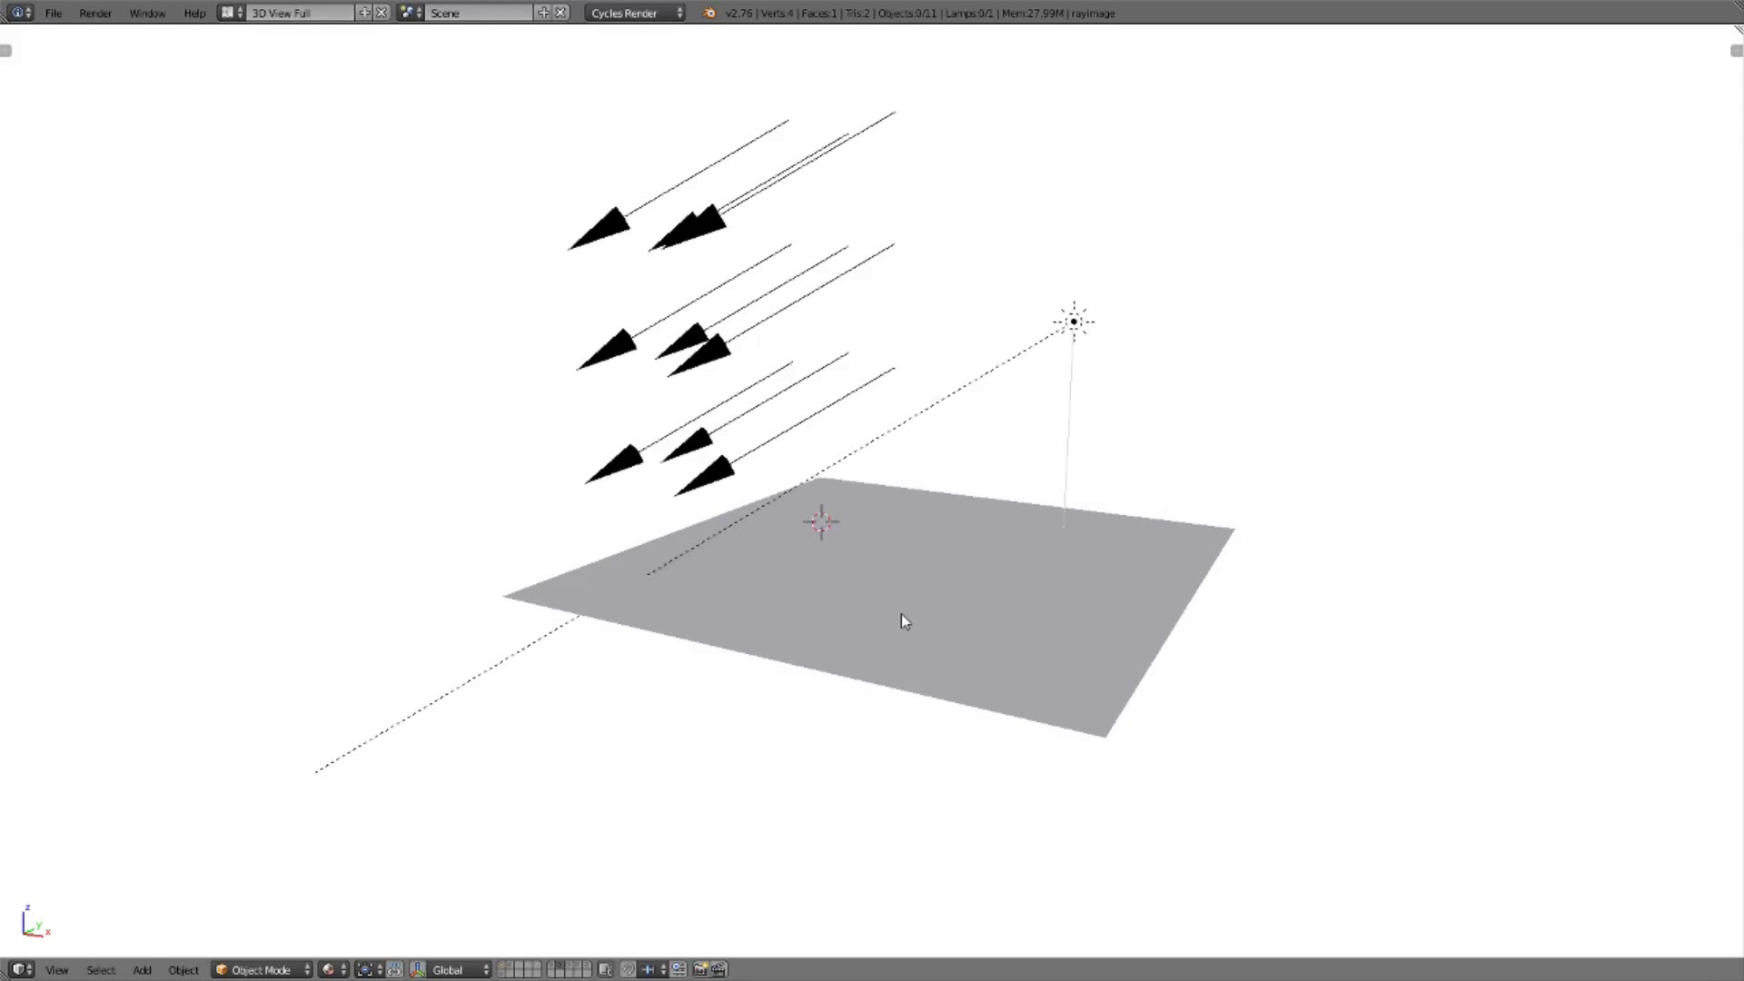
mouse_move(931, 337)
middle_down()
mouse_move(955, 373)
mouse_move(1121, 328)
middle_up()
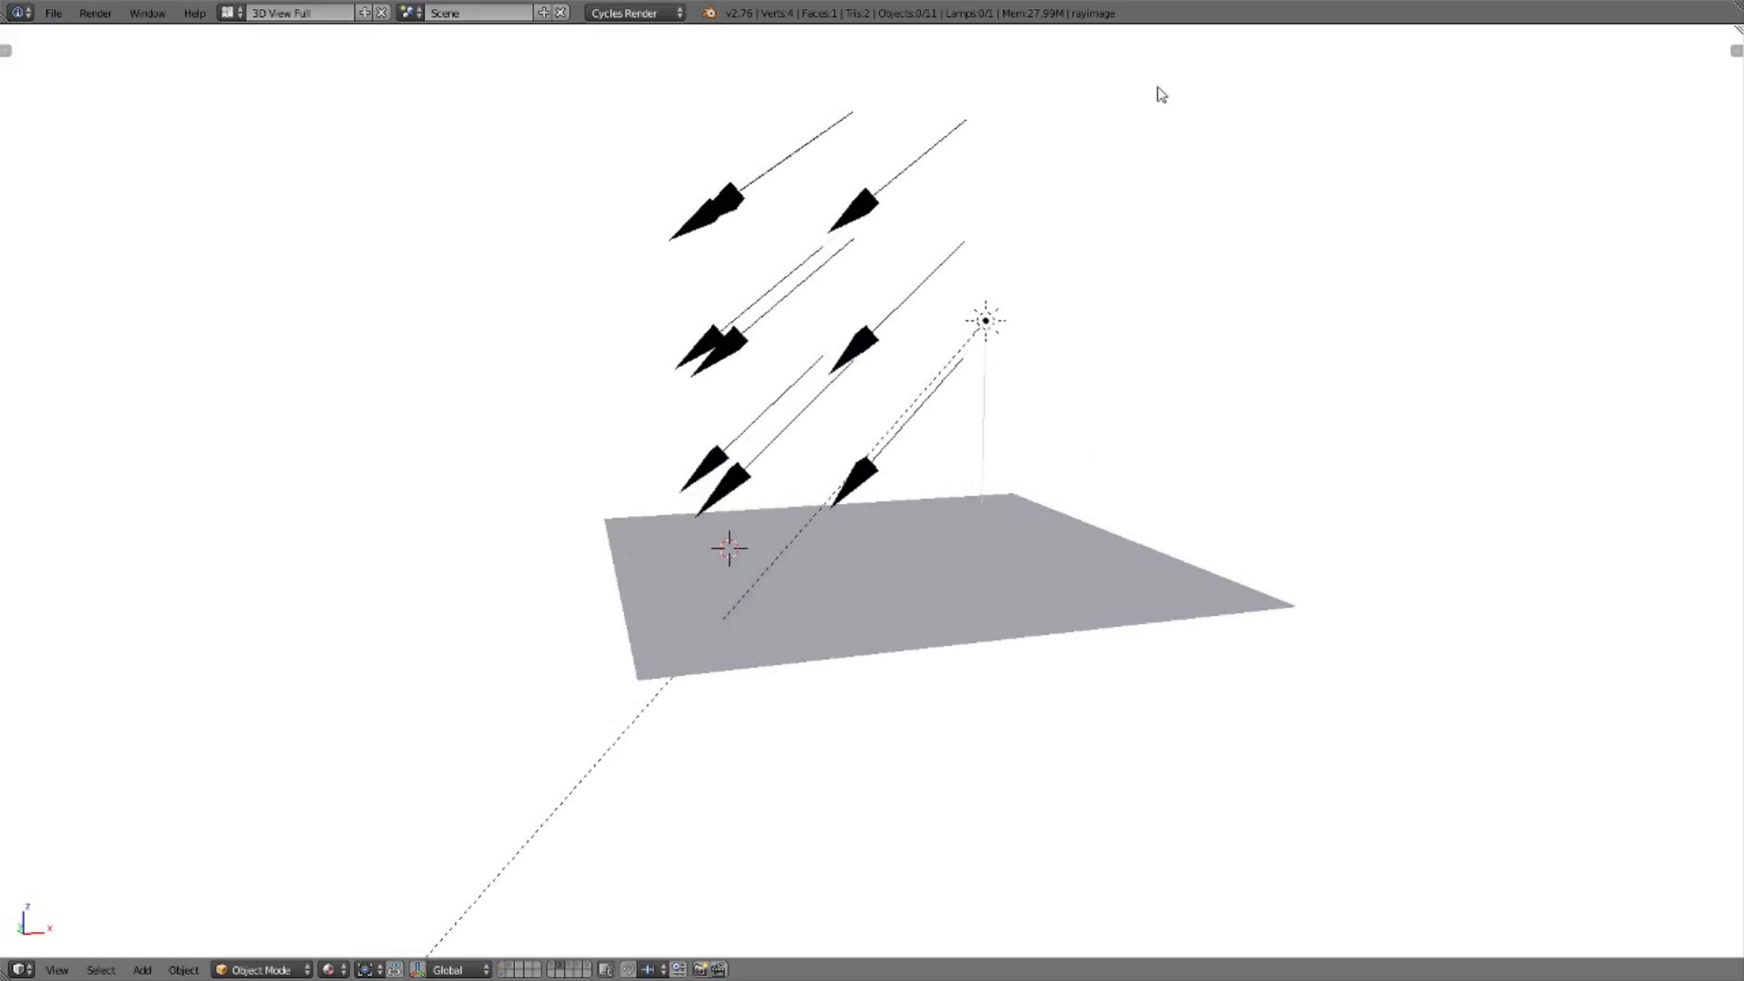
mouse_move(1132, 163)
middle_down()
mouse_move(1152, 246)
mouse_move(1097, 261)
mouse_move(1056, 241)
mouse_move(1090, 242)
mouse_move(1121, 209)
middle_up()
middle_drag(791, 319, 826, 327)
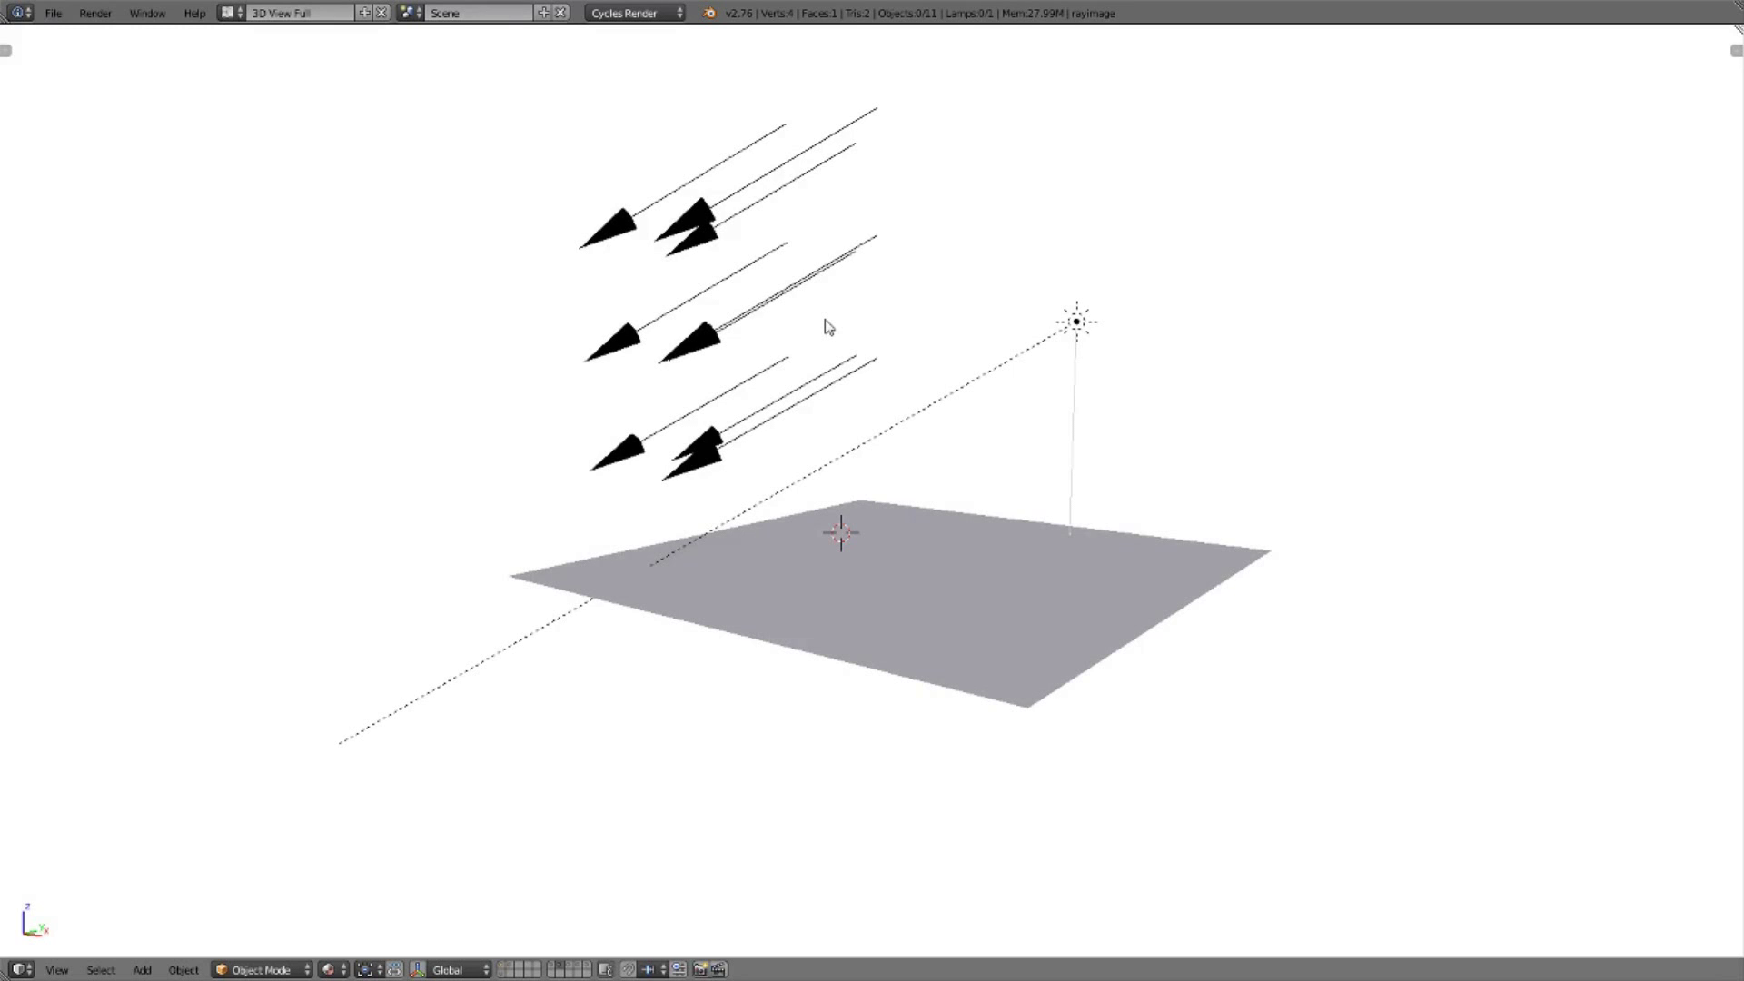
mouse_move(826, 328)
middle_down()
mouse_move(844, 355)
mouse_move(982, 381)
mouse_move(1179, 352)
mouse_move(853, 327)
mouse_move(862, 360)
mouse_move(904, 346)
mouse_move(1005, 377)
mouse_move(893, 385)
mouse_move(880, 354)
middle_up()
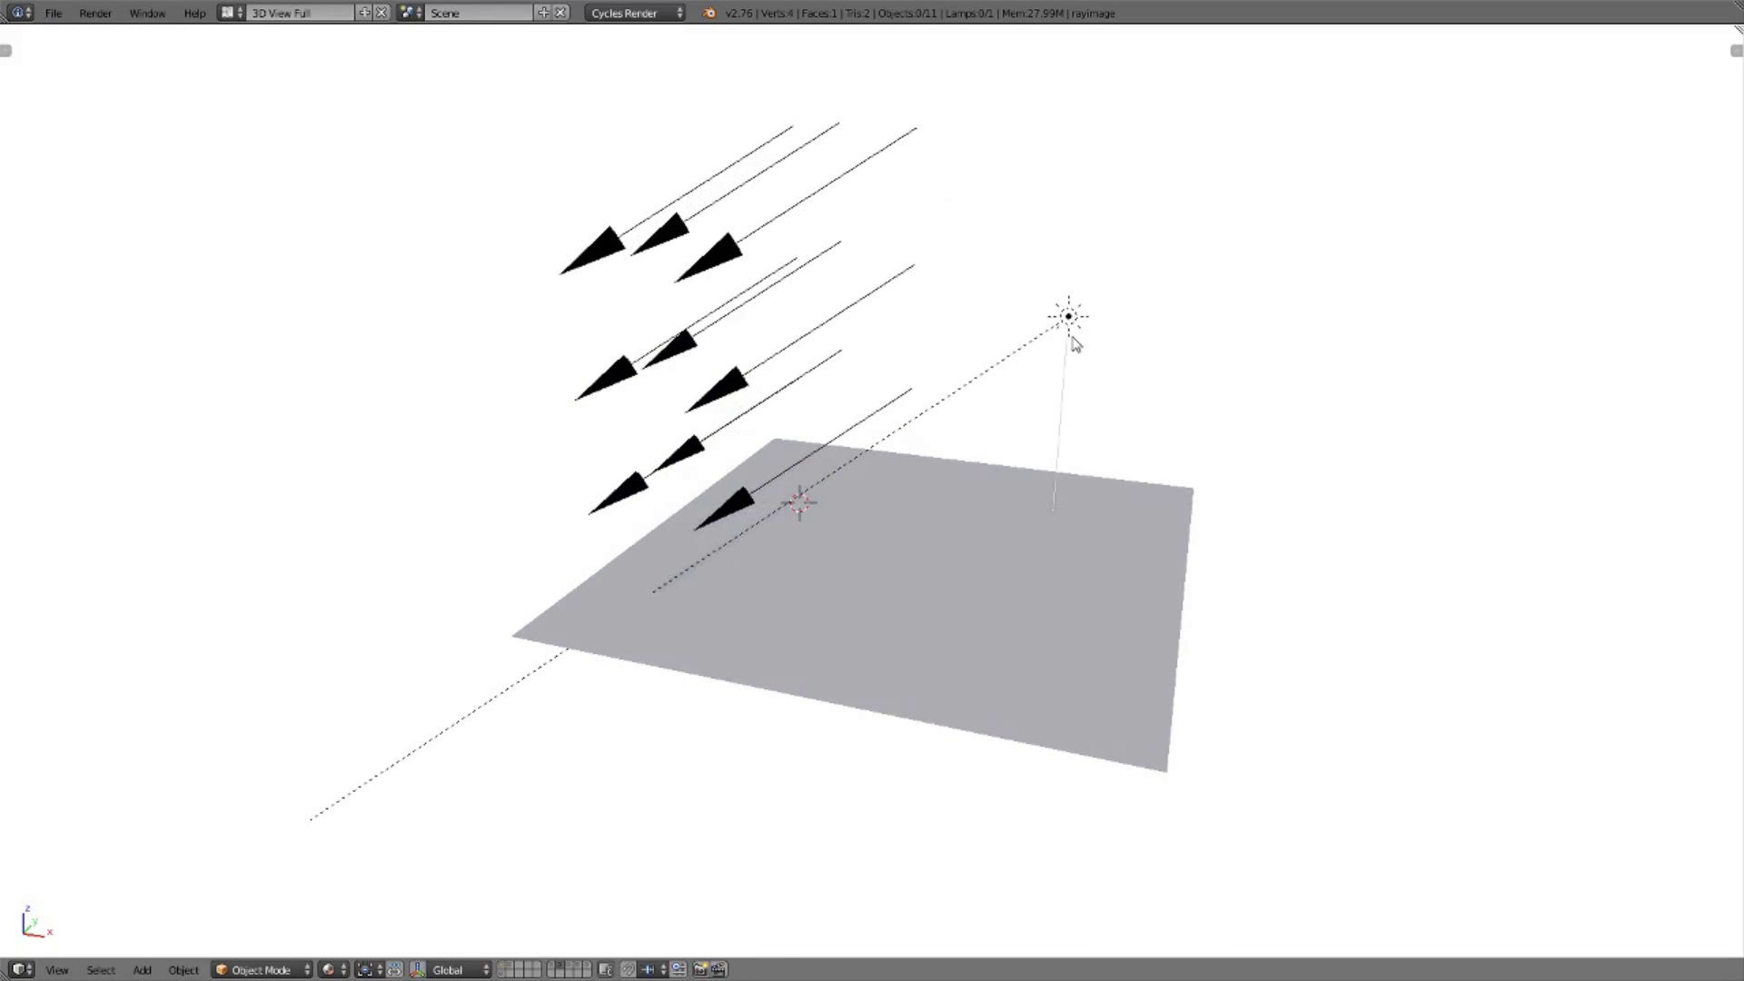
mouse_move(931, 331)
middle_down()
mouse_move(927, 369)
mouse_move(896, 339)
mouse_move(1050, 333)
middle_up()
mouse_move(979, 402)
middle_down()
mouse_move(981, 441)
mouse_move(719, 735)
middle_up()
Step: Switch to the spot-lamp layer and orbit around its cone of rays, ending in a side view
click(569, 972)
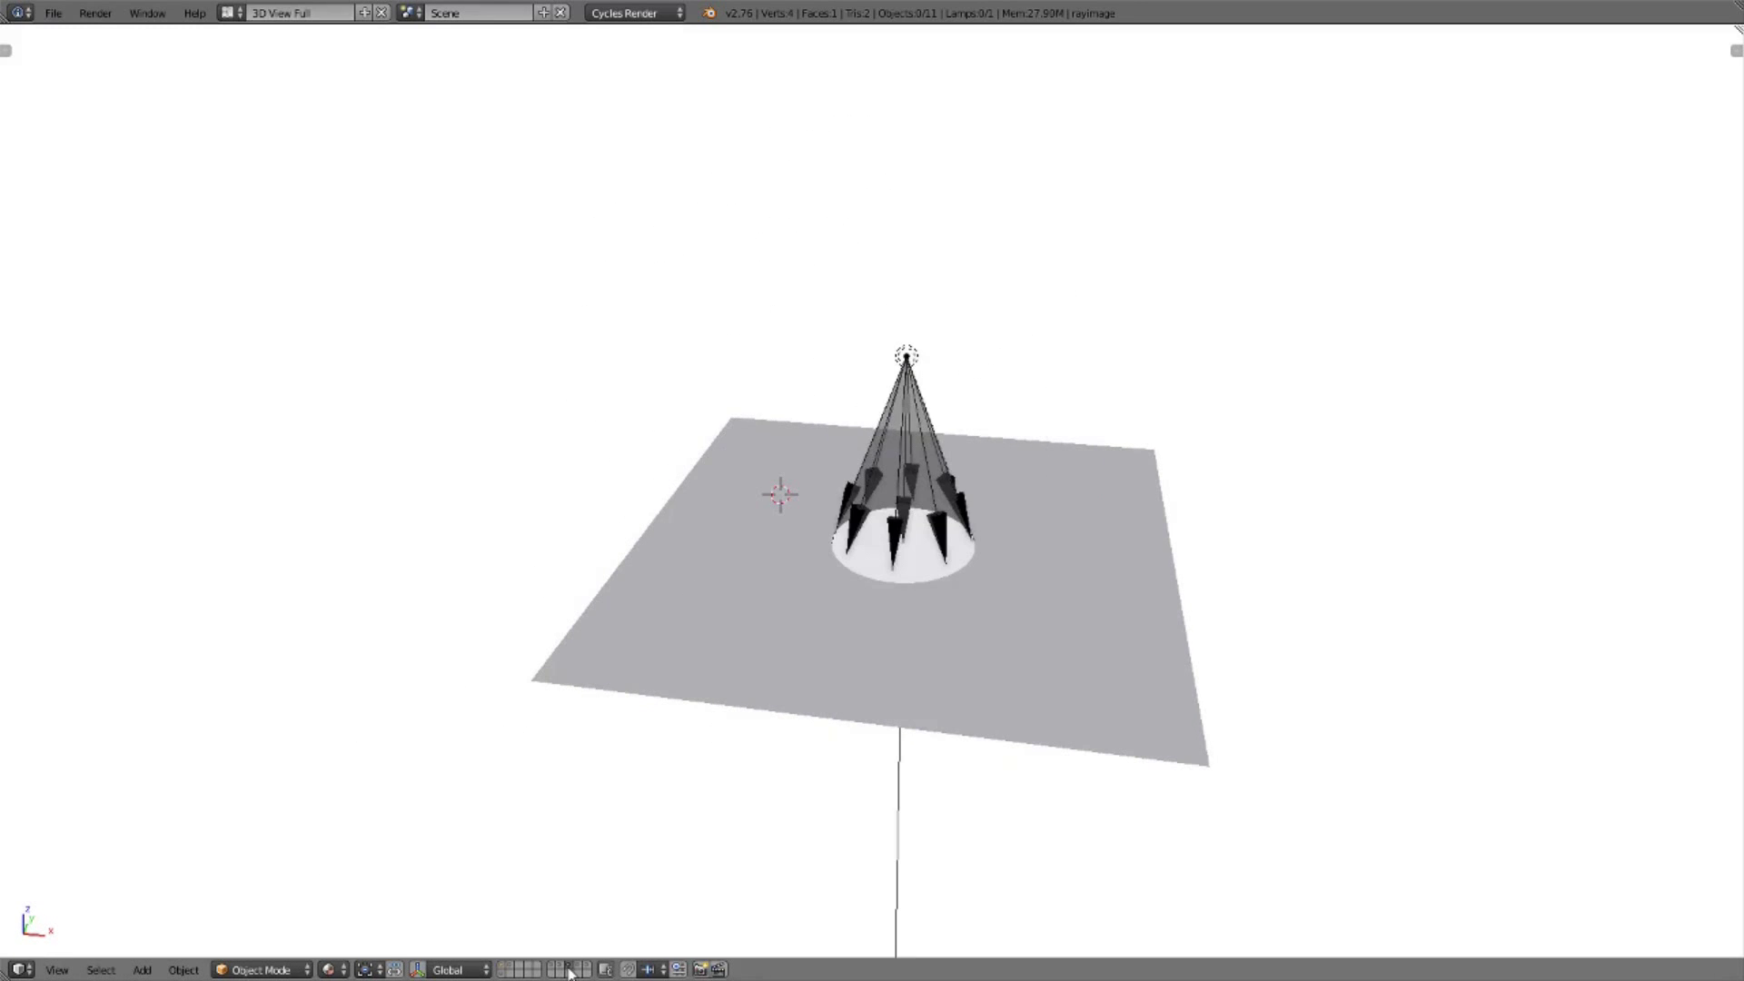
middle_drag(887, 642, 966, 642)
scroll(868, 680, up, 3)
mouse_move(869, 678)
middle_down()
mouse_move(933, 721)
mouse_move(888, 753)
mouse_move(732, 674)
mouse_move(655, 664)
middle_up()
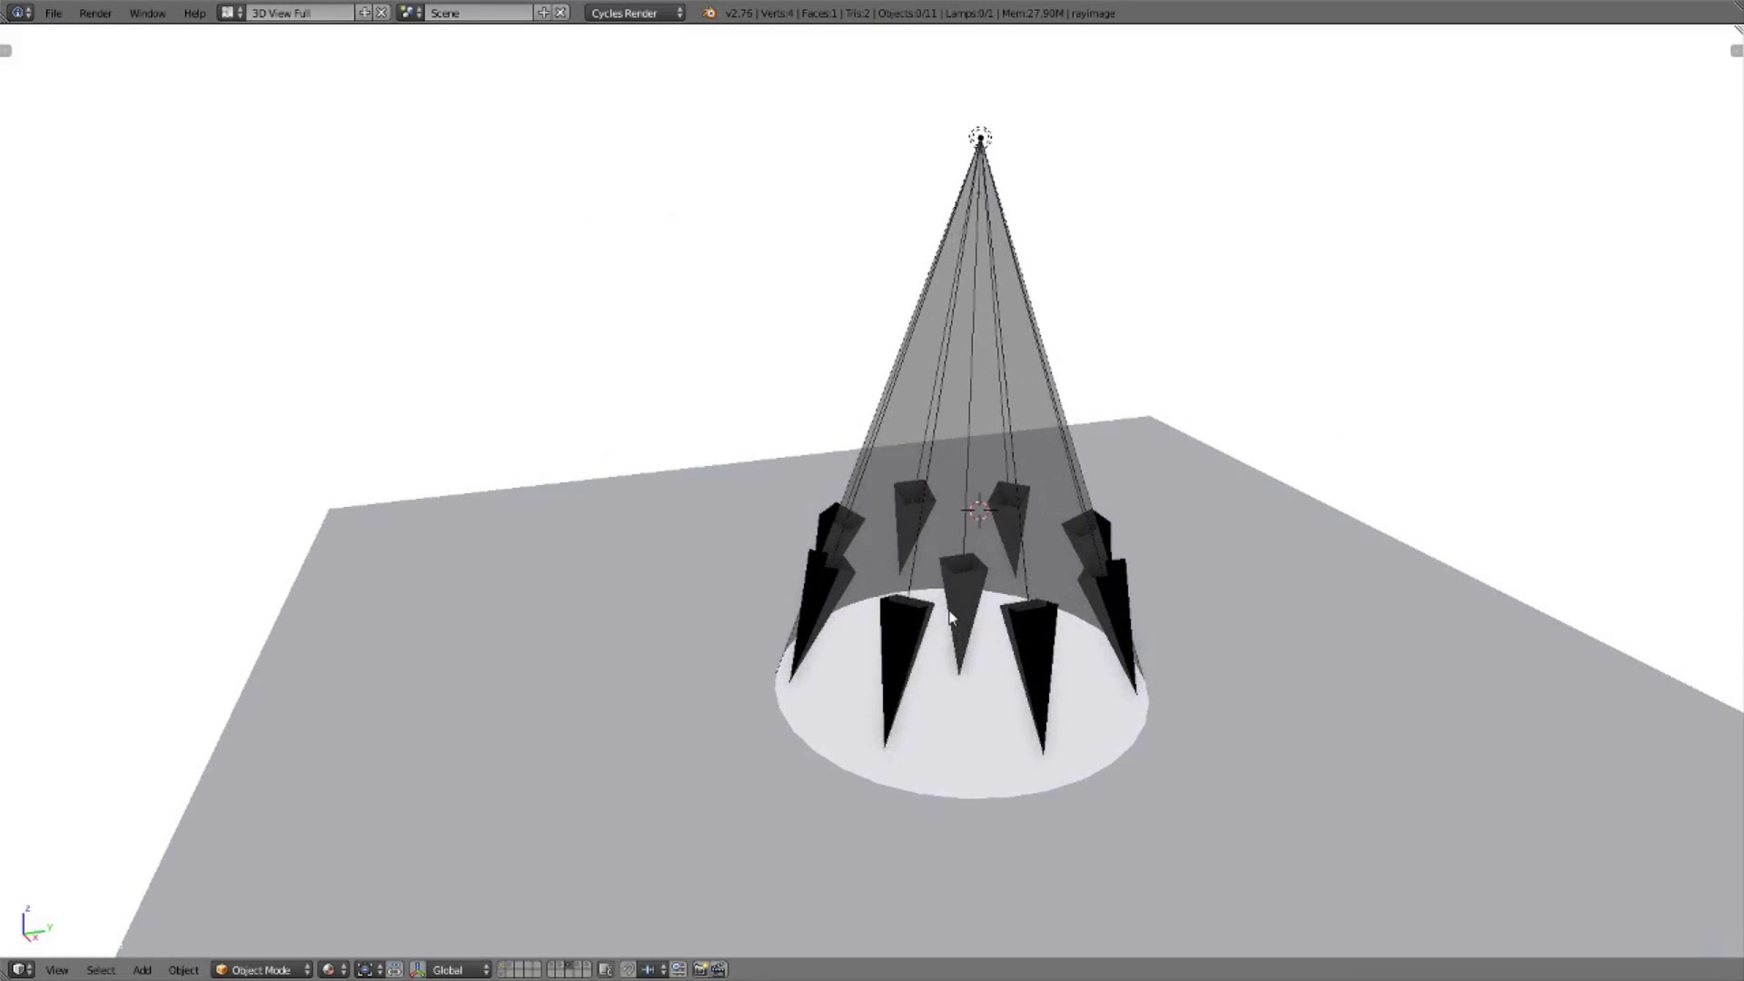
mouse_move(951, 617)
middle_down()
mouse_move(1087, 654)
mouse_move(1146, 610)
mouse_move(1098, 626)
mouse_move(1085, 699)
mouse_move(1147, 596)
mouse_move(1153, 542)
mouse_move(1099, 554)
middle_up()
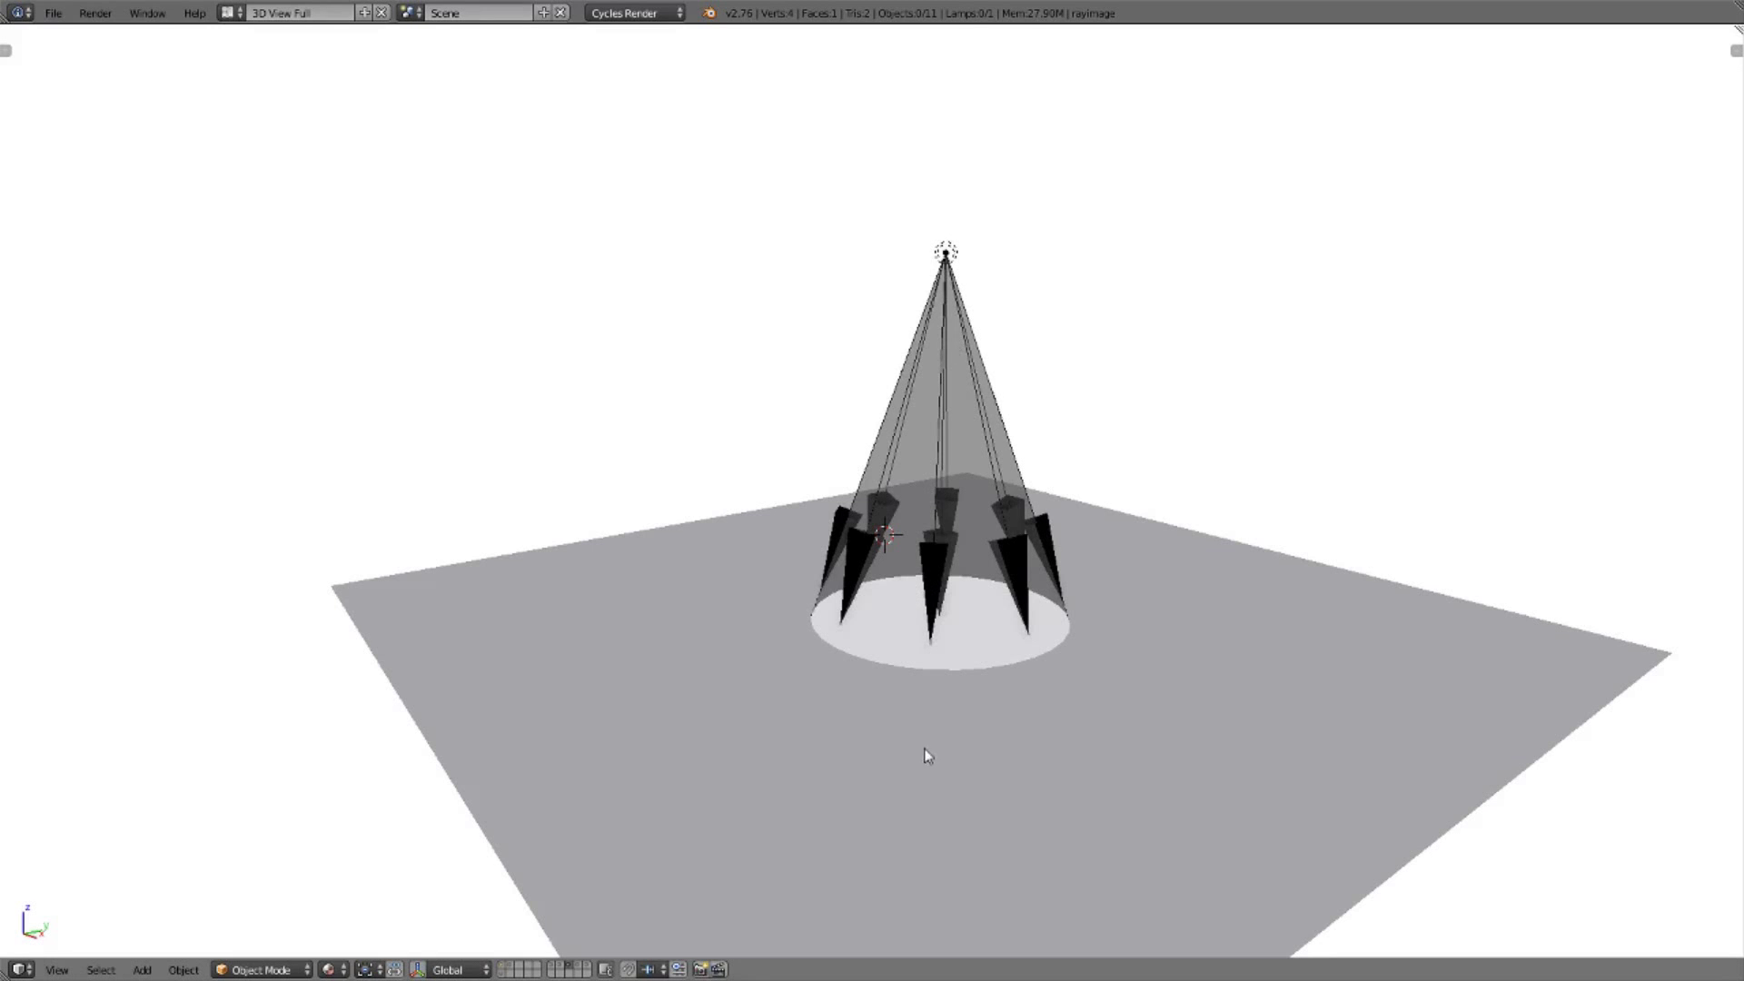
mouse_move(924, 752)
middle_down()
mouse_move(1009, 740)
mouse_move(969, 700)
mouse_move(942, 712)
mouse_move(990, 632)
mouse_move(1008, 717)
mouse_move(1092, 711)
mouse_move(1009, 704)
middle_up()
scroll(1024, 717, up, 2)
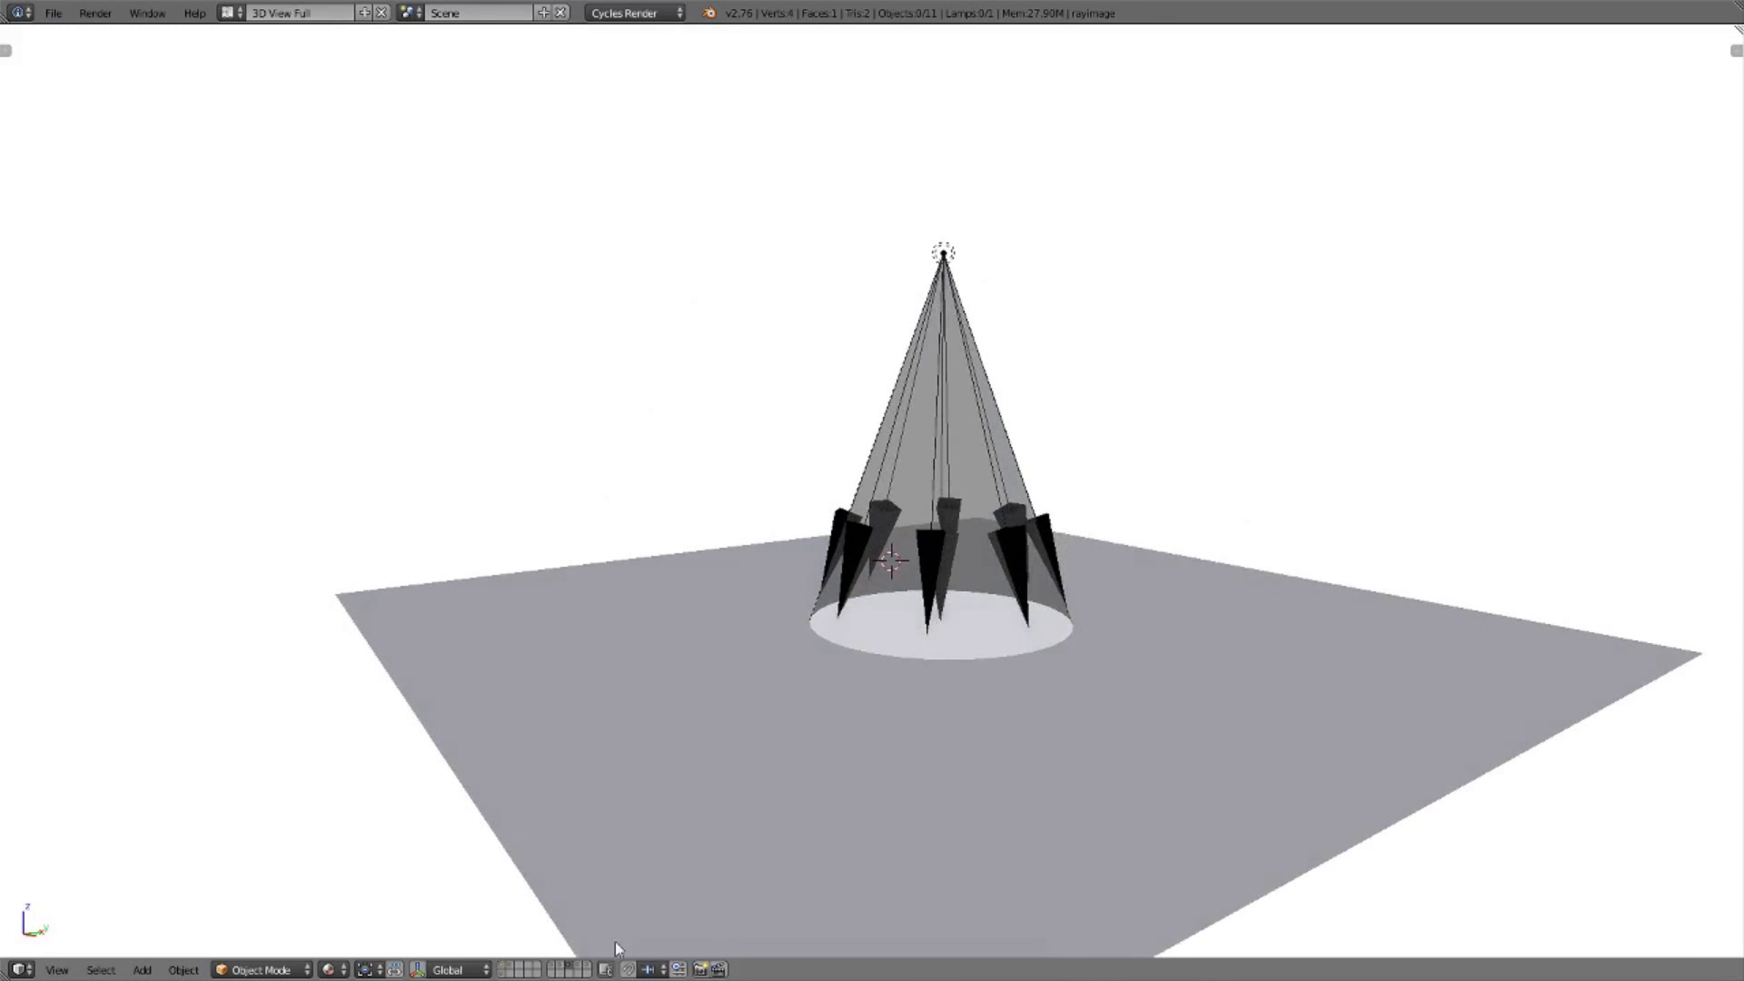
Step: Briefly check the point-lamp layer, then return to the spot cone viewed edge-on and obliquely
click(569, 965)
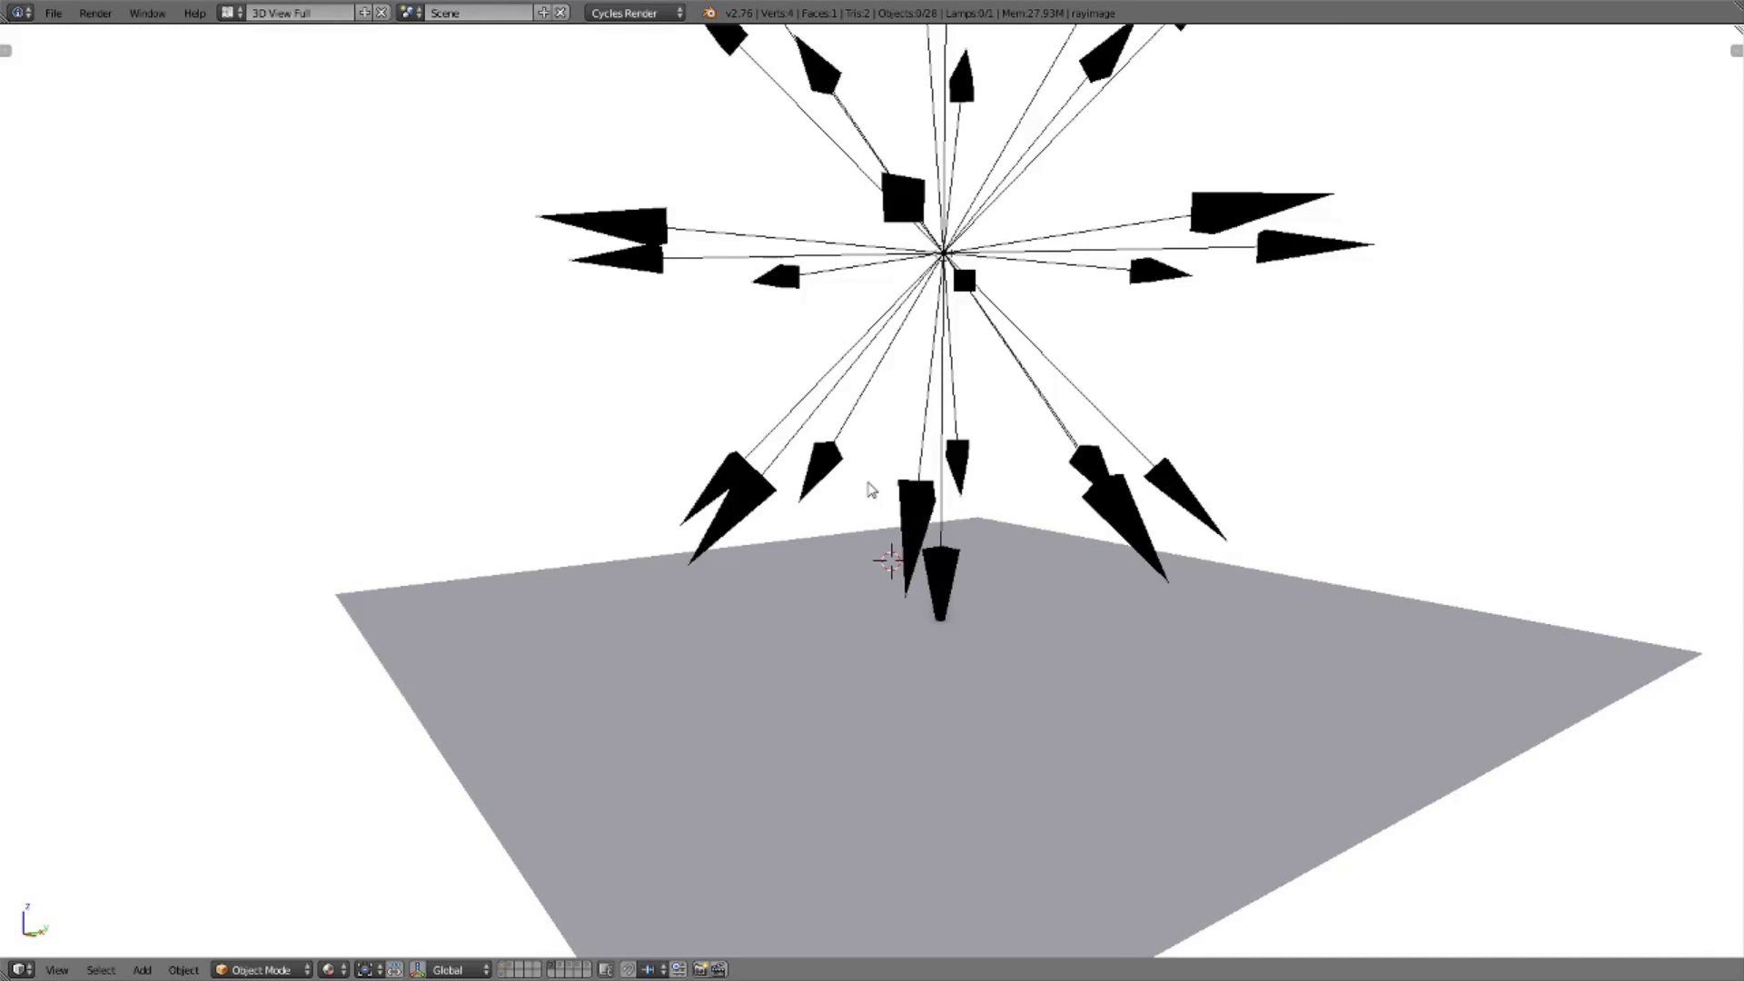
middle_drag(893, 467, 866, 522)
scroll(867, 521, down, 3)
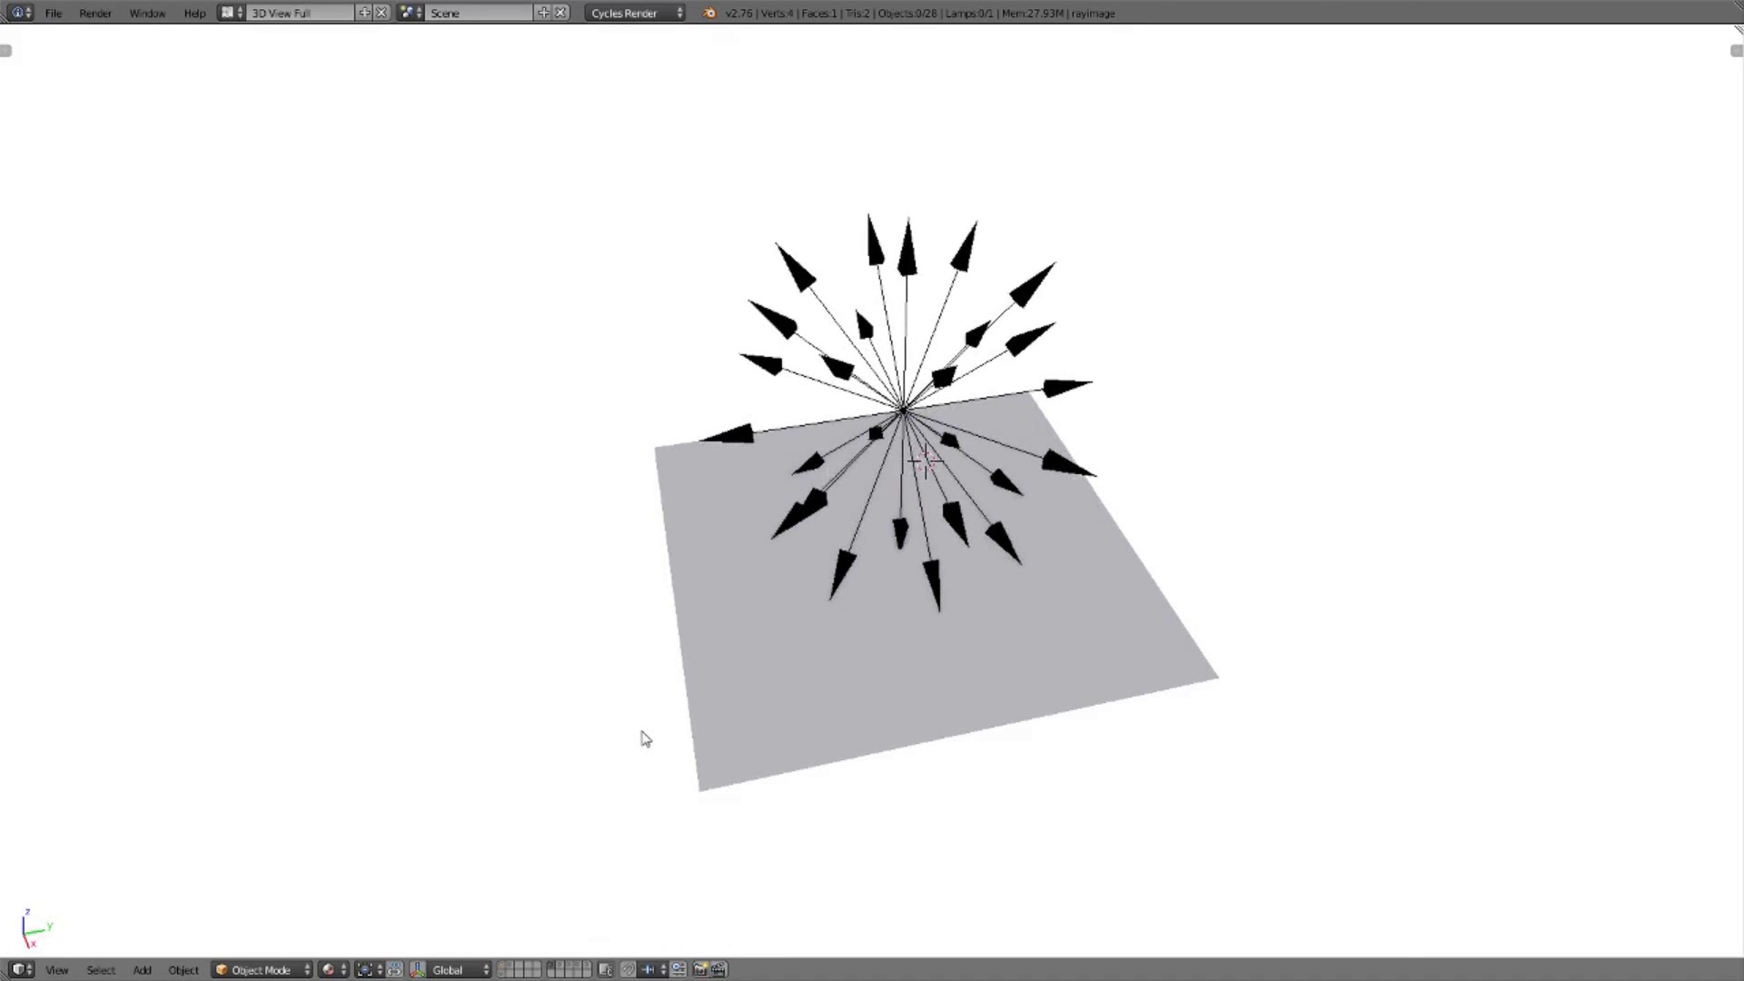
middle_drag(860, 574, 916, 526)
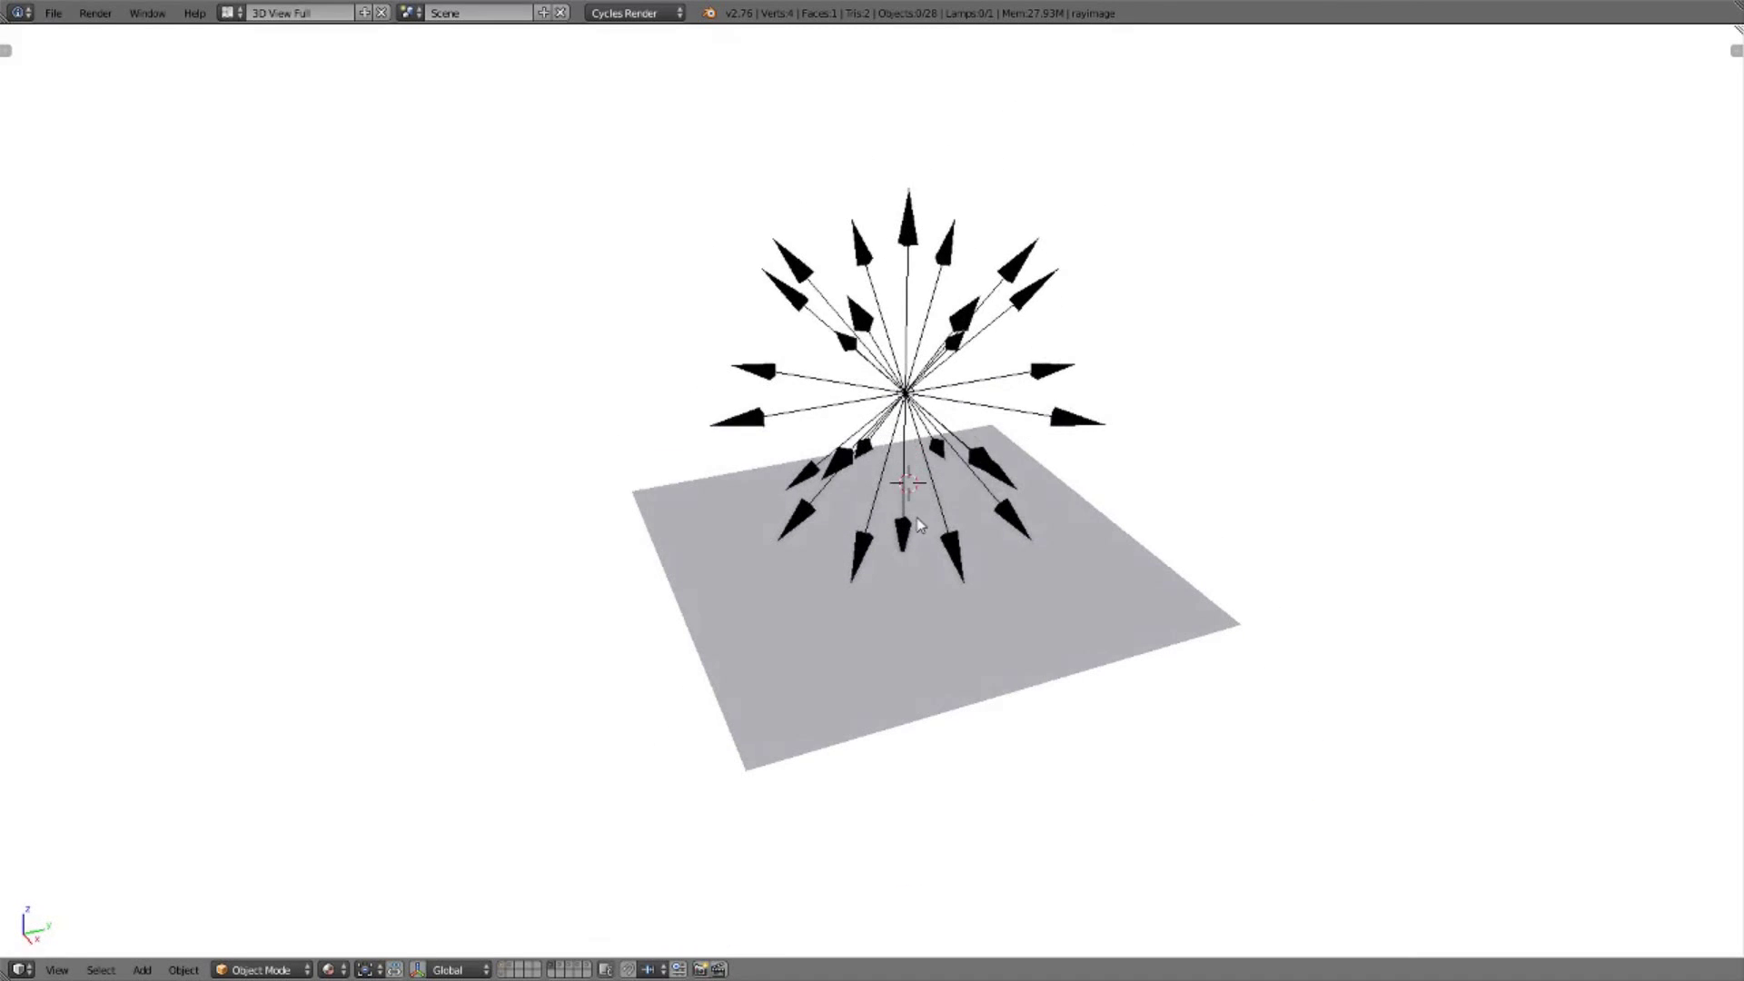
click(572, 968)
middle_drag(725, 800, 1039, 515)
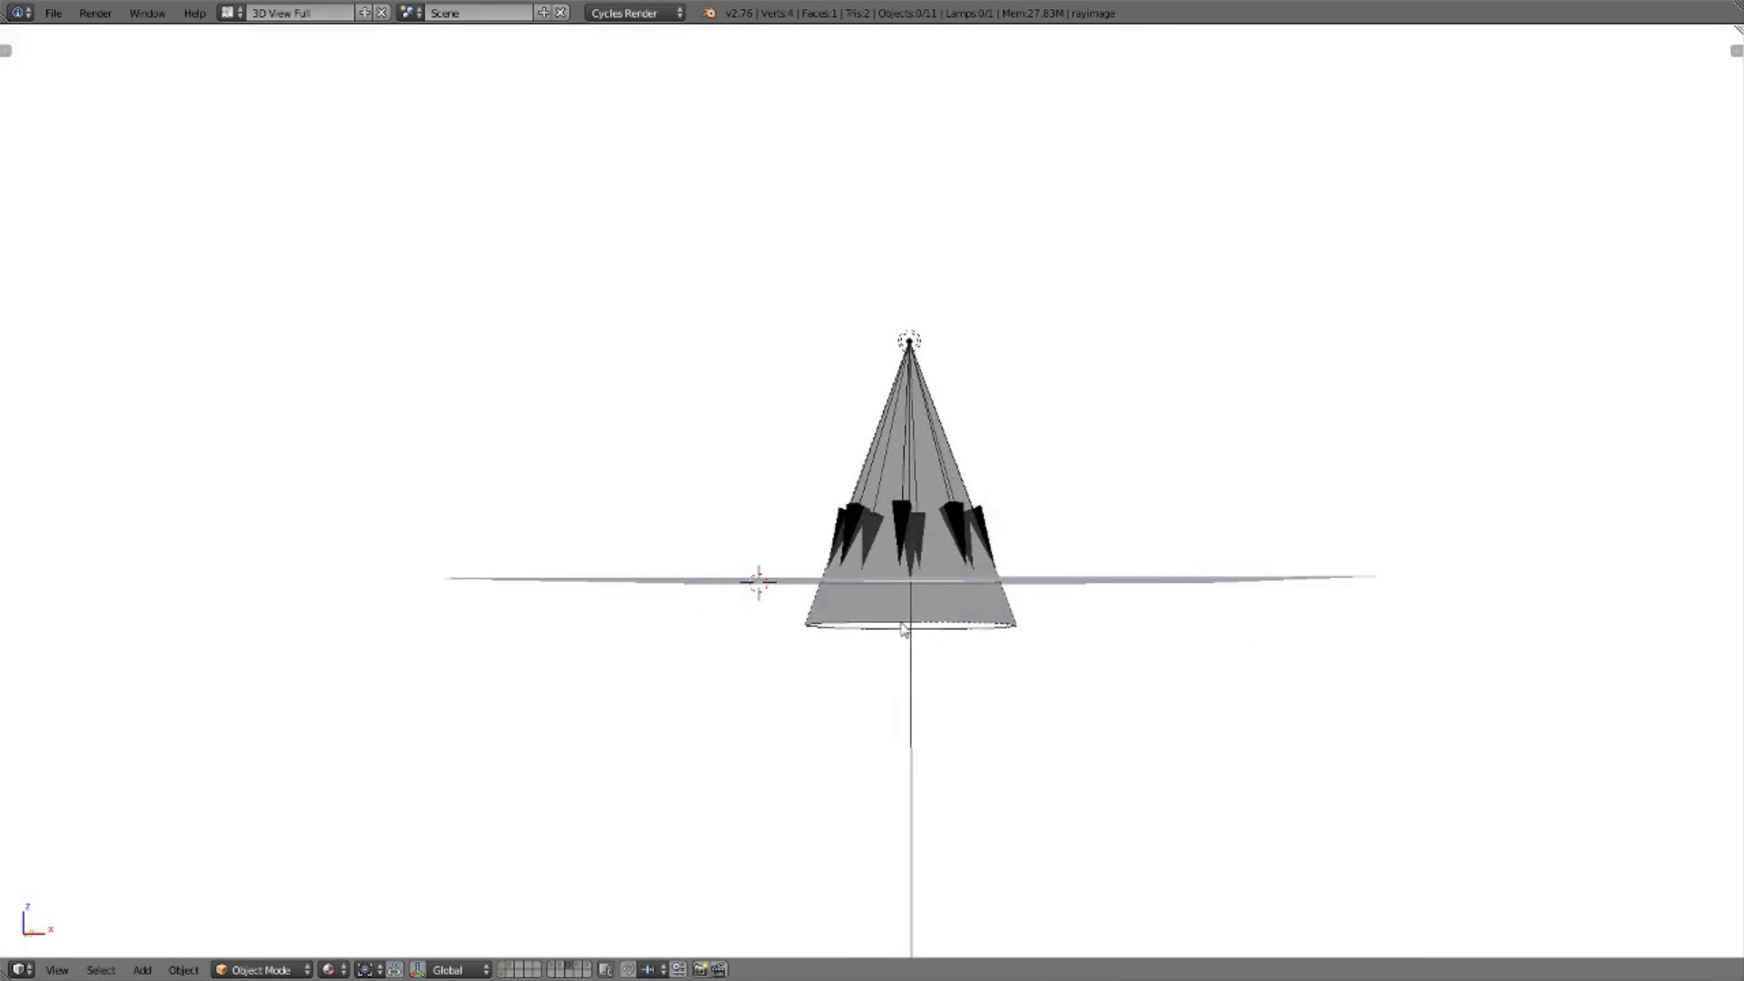
mouse_move(1022, 386)
middle_down()
mouse_move(798, 519)
mouse_move(1009, 410)
mouse_move(1021, 424)
mouse_move(959, 617)
middle_up()
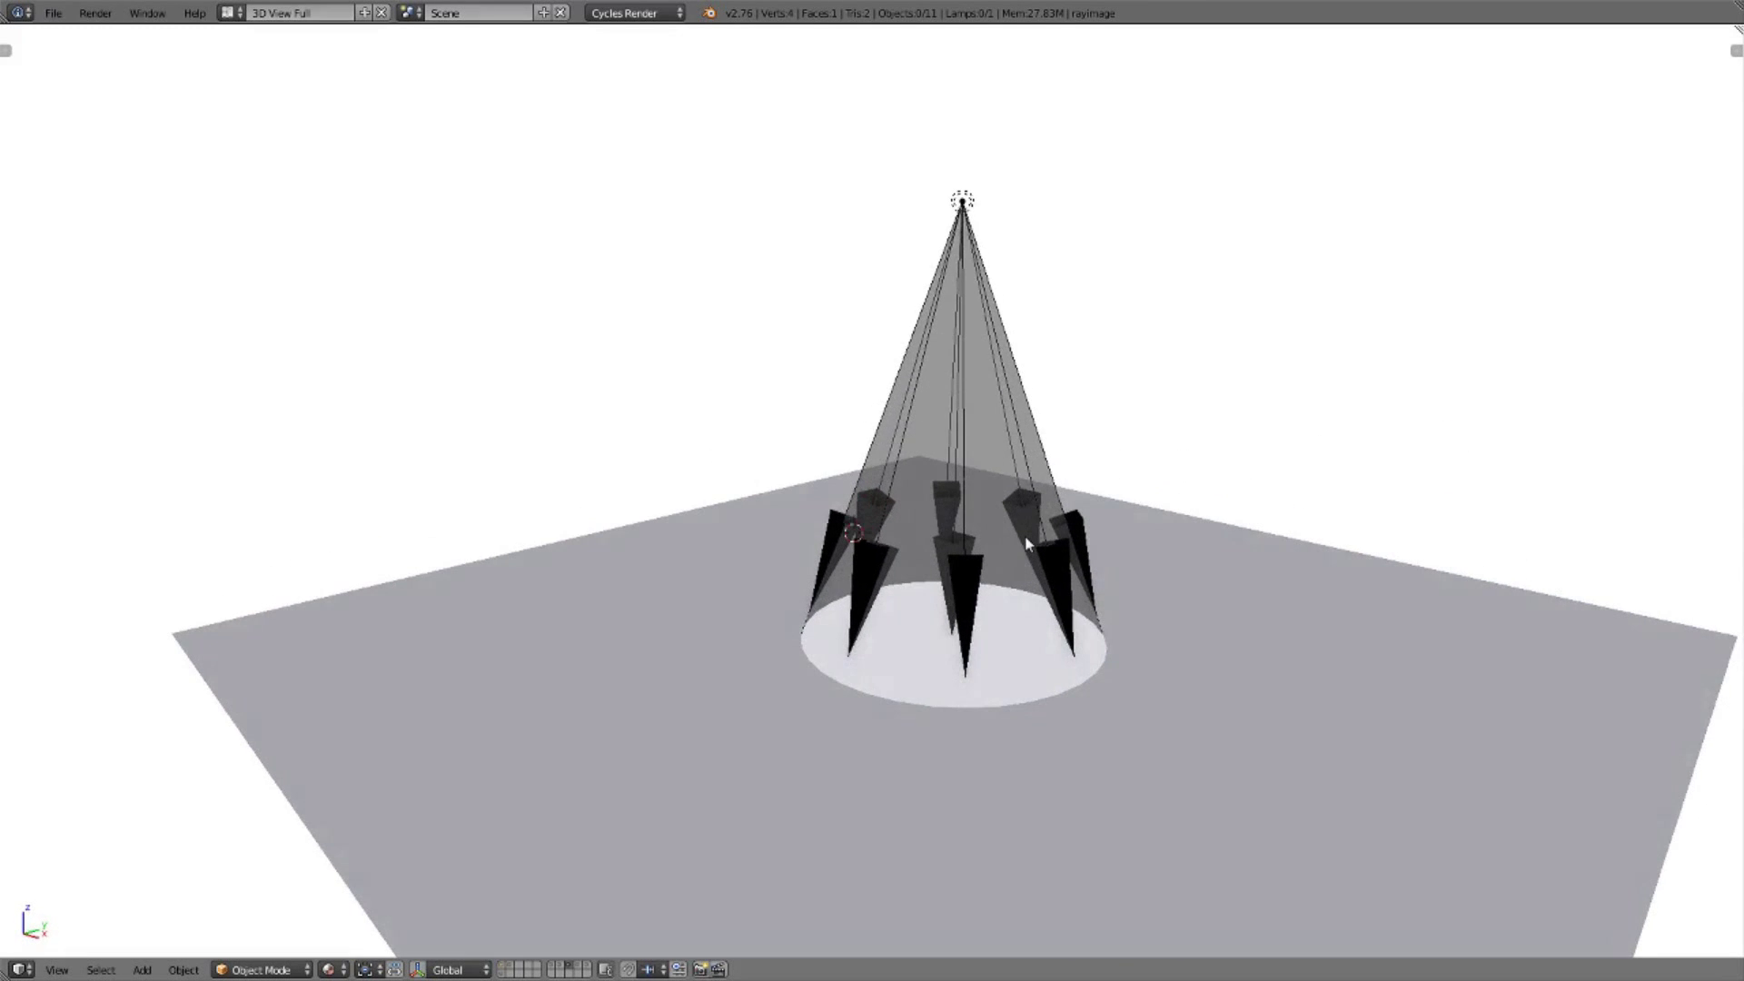
Step: Switch to the hemisphere-lamp layer and orbit around its dome of downward rays
click(566, 968)
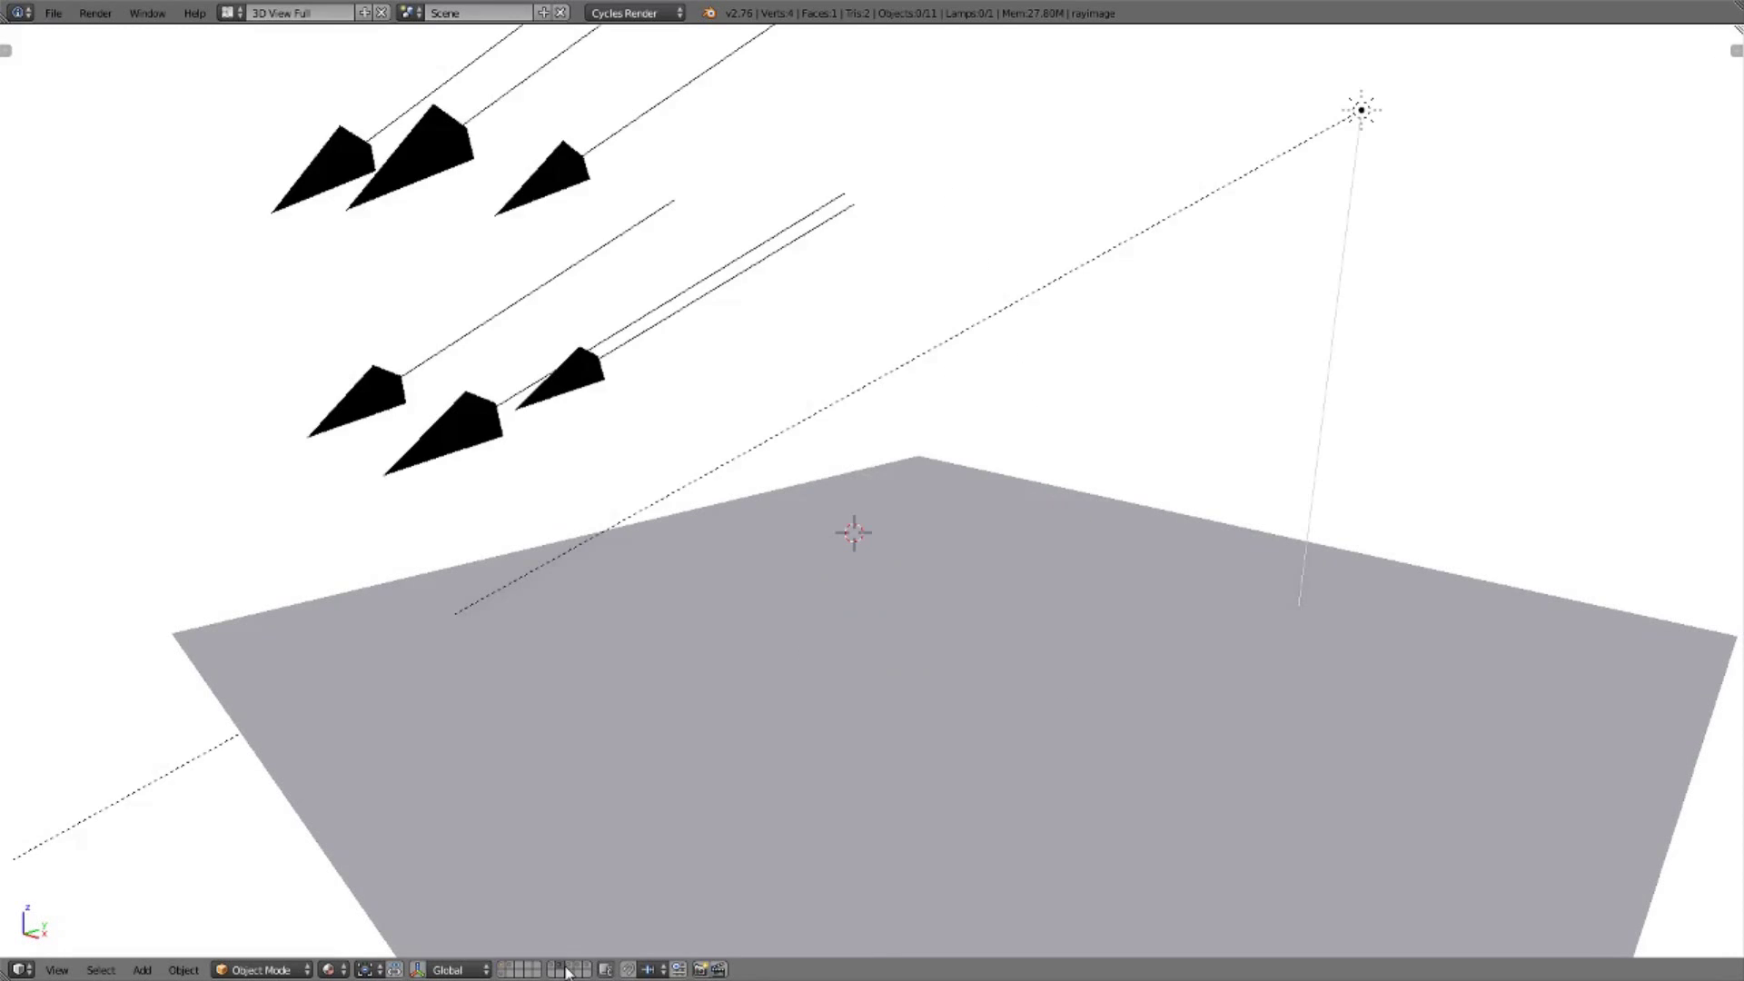
scroll(733, 733, down, 3)
mouse_move(732, 733)
middle_down()
mouse_move(868, 740)
mouse_move(818, 751)
mouse_move(853, 666)
middle_up()
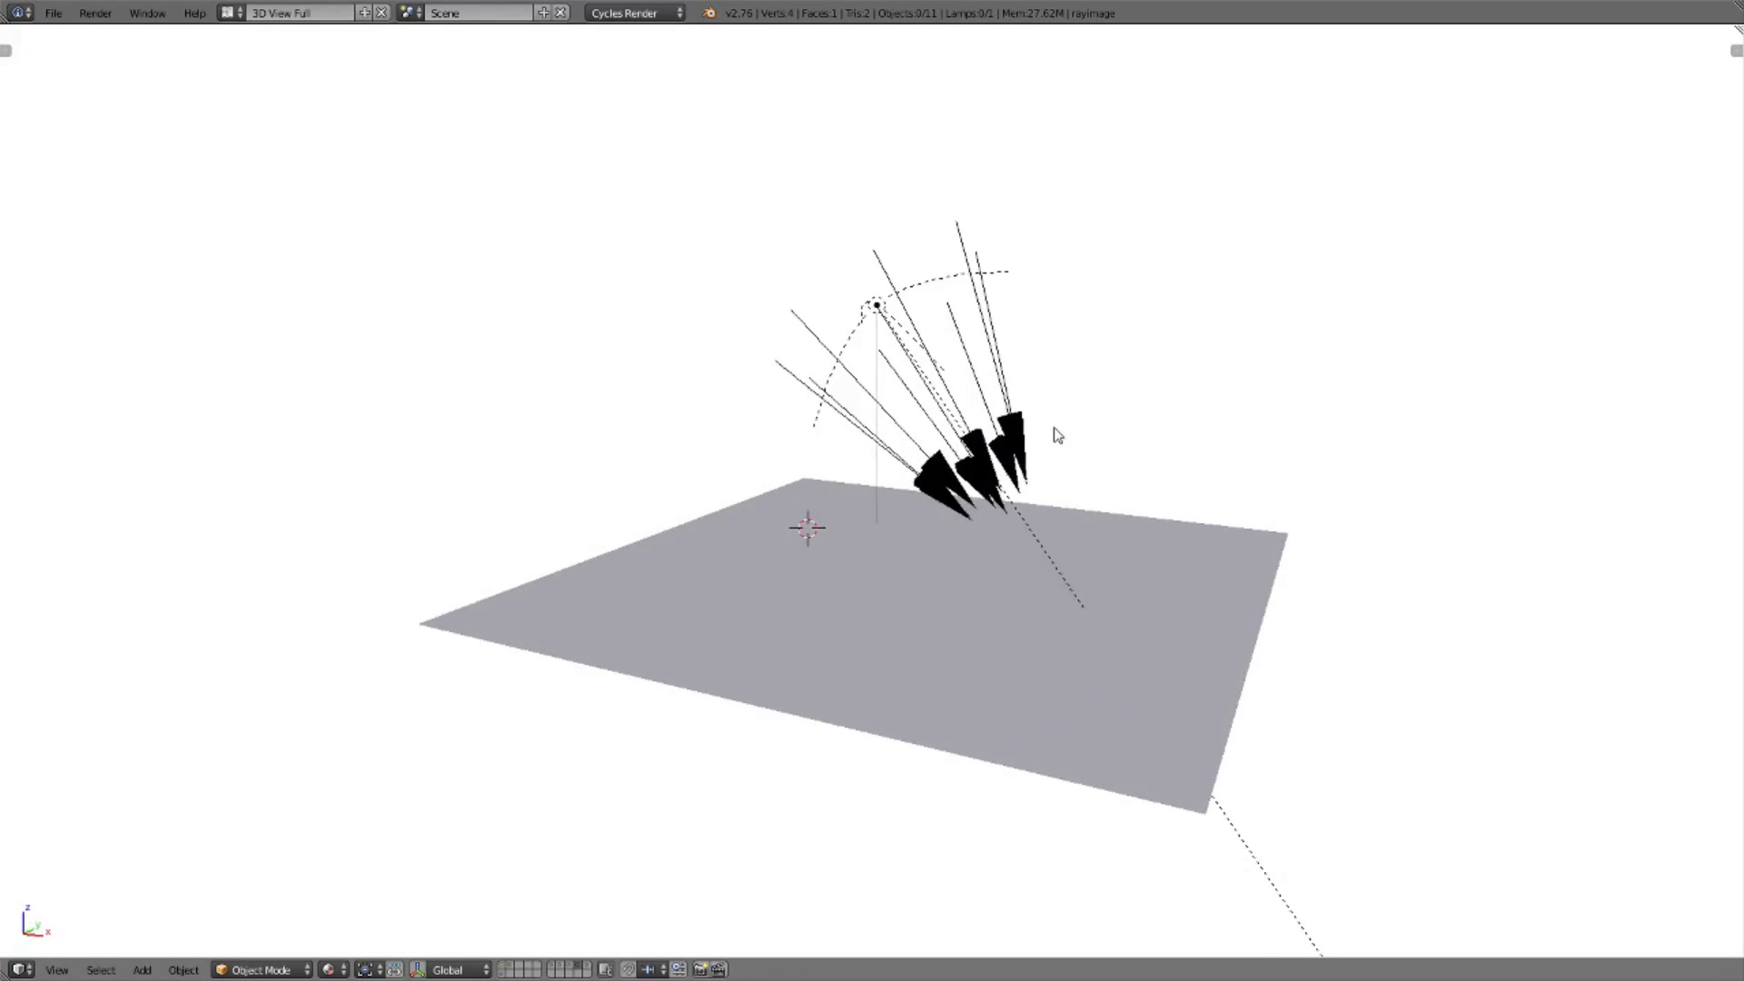
mouse_move(1008, 517)
middle_down()
mouse_move(1101, 432)
mouse_move(1142, 418)
middle_up()
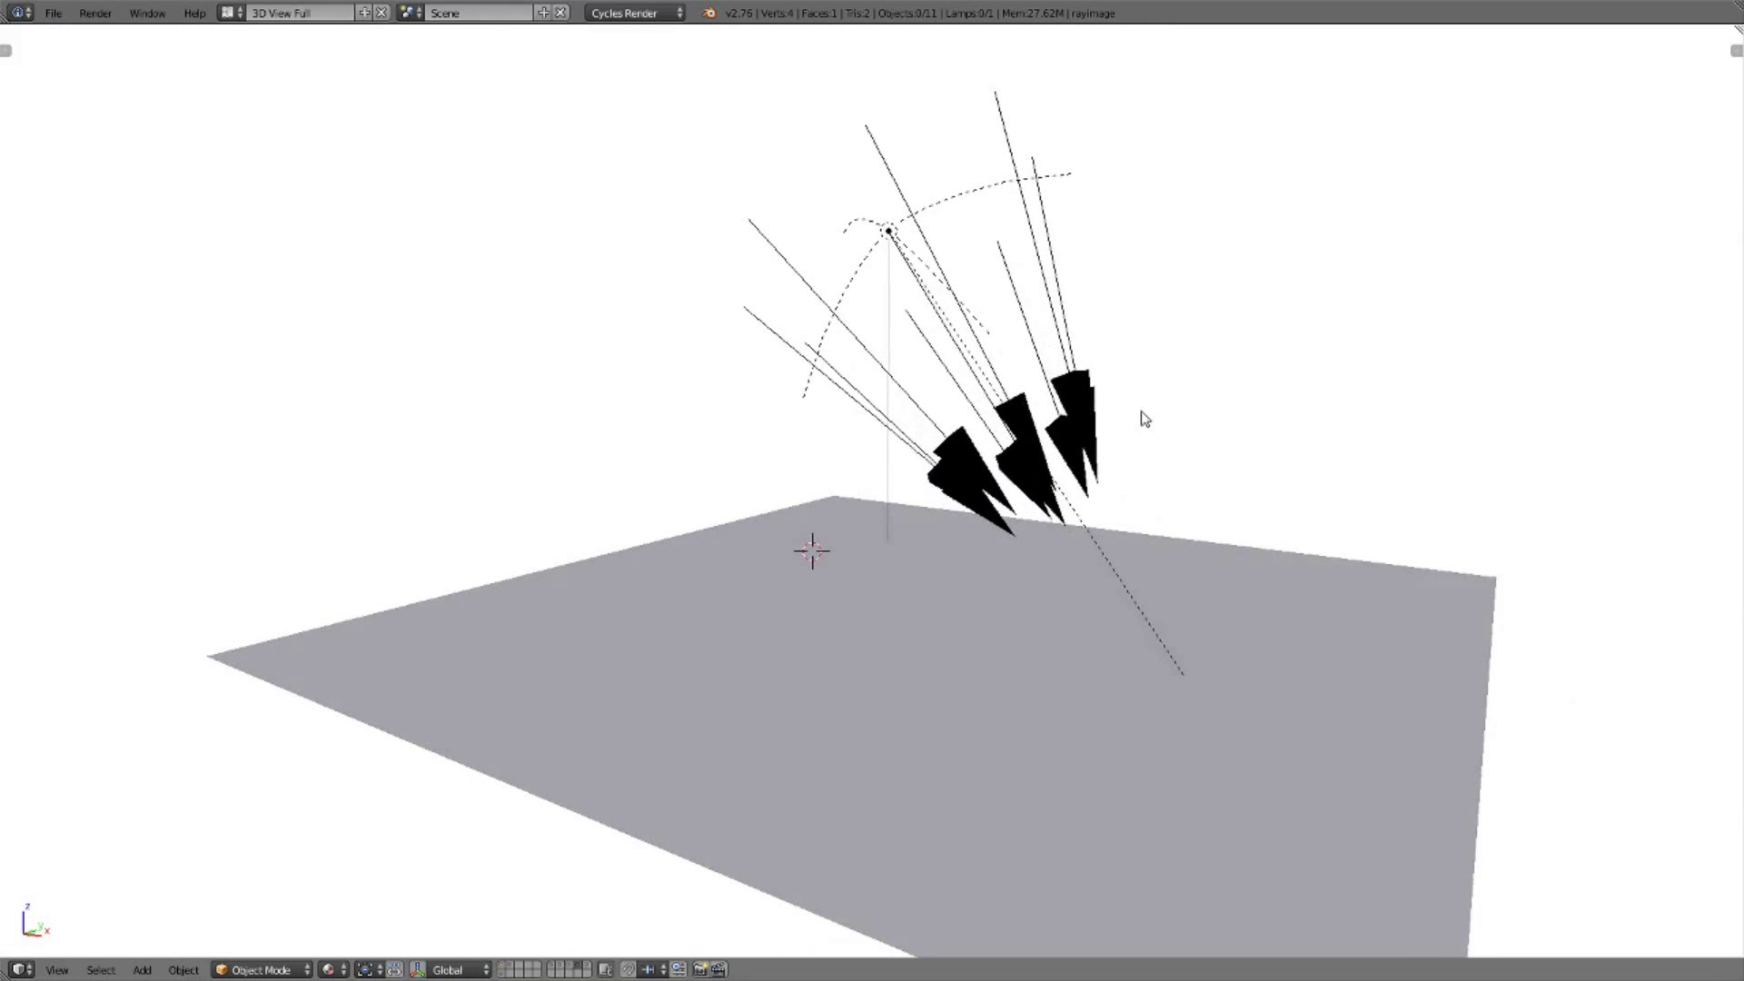
mouse_move(1033, 421)
middle_down()
mouse_move(1098, 487)
mouse_move(877, 445)
mouse_move(1078, 440)
middle_up()
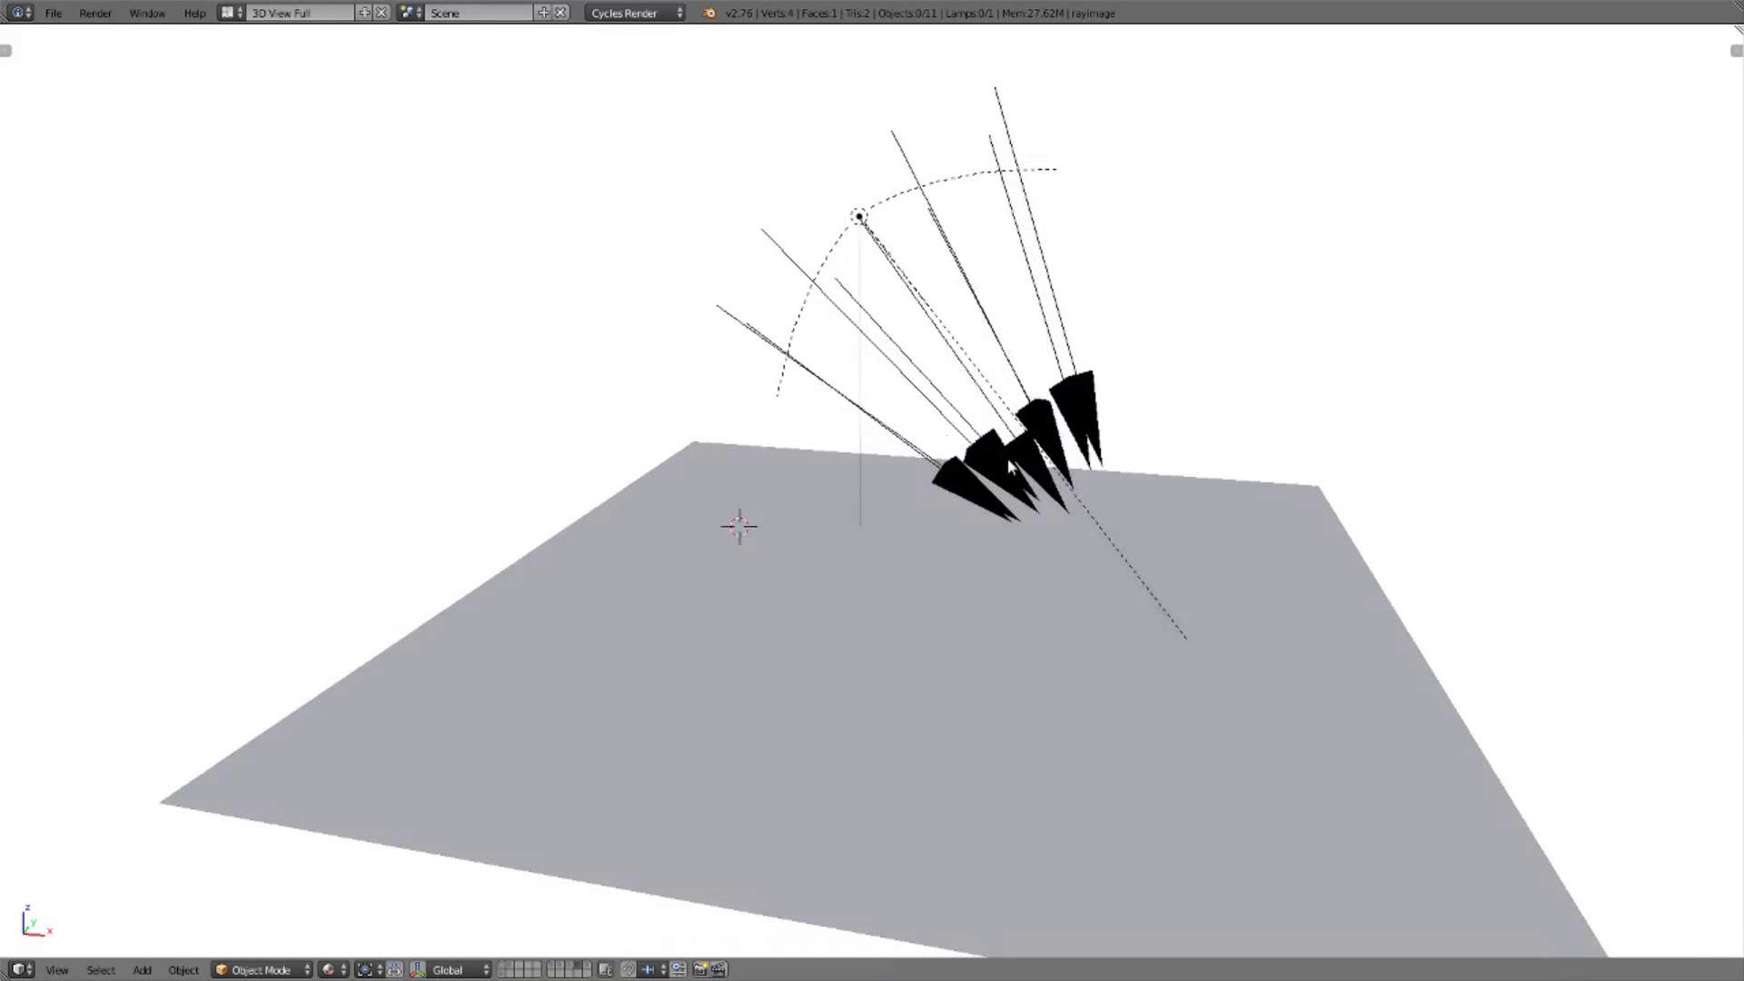
mouse_move(1008, 458)
middle_down()
mouse_move(853, 624)
mouse_move(885, 556)
mouse_move(875, 592)
middle_up()
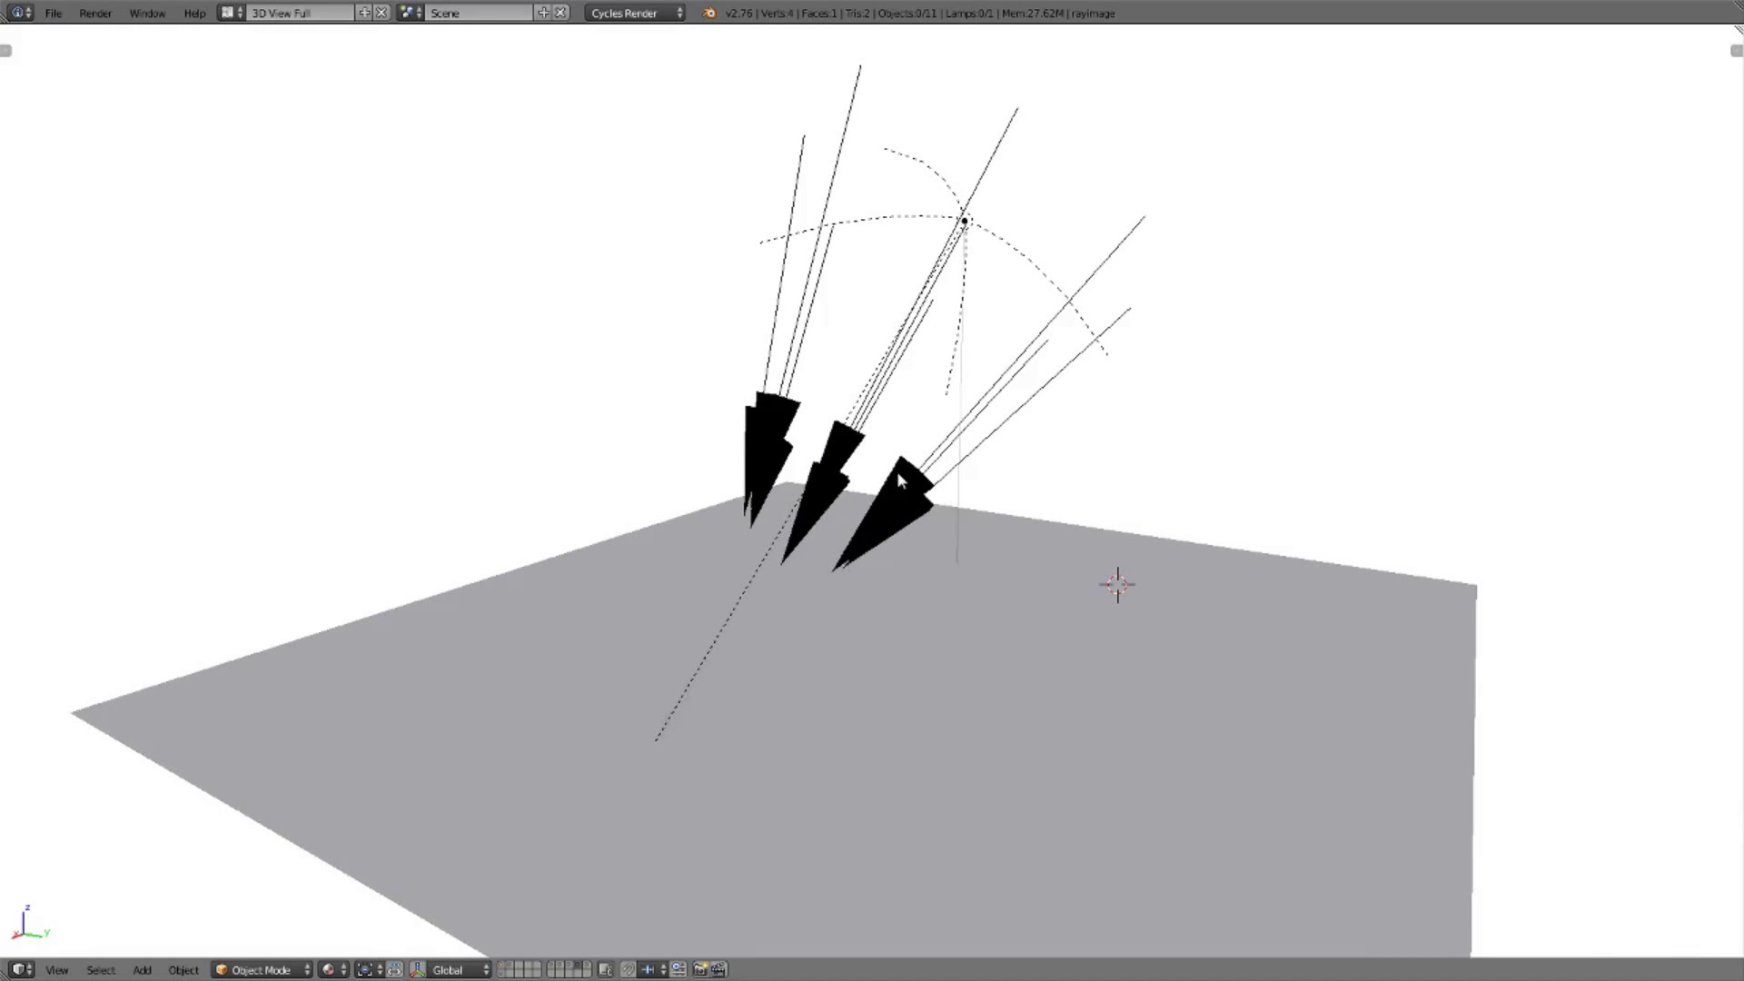
Step: Switch to the area-lamp layer and orbit its rays from high, top-down and pulled-back viewpoints
click(585, 969)
mouse_move(1099, 577)
middle_down()
mouse_move(1034, 632)
mouse_move(1051, 603)
mouse_move(981, 772)
mouse_move(1034, 662)
mouse_move(1007, 615)
mouse_move(1021, 624)
mouse_move(991, 626)
middle_up()
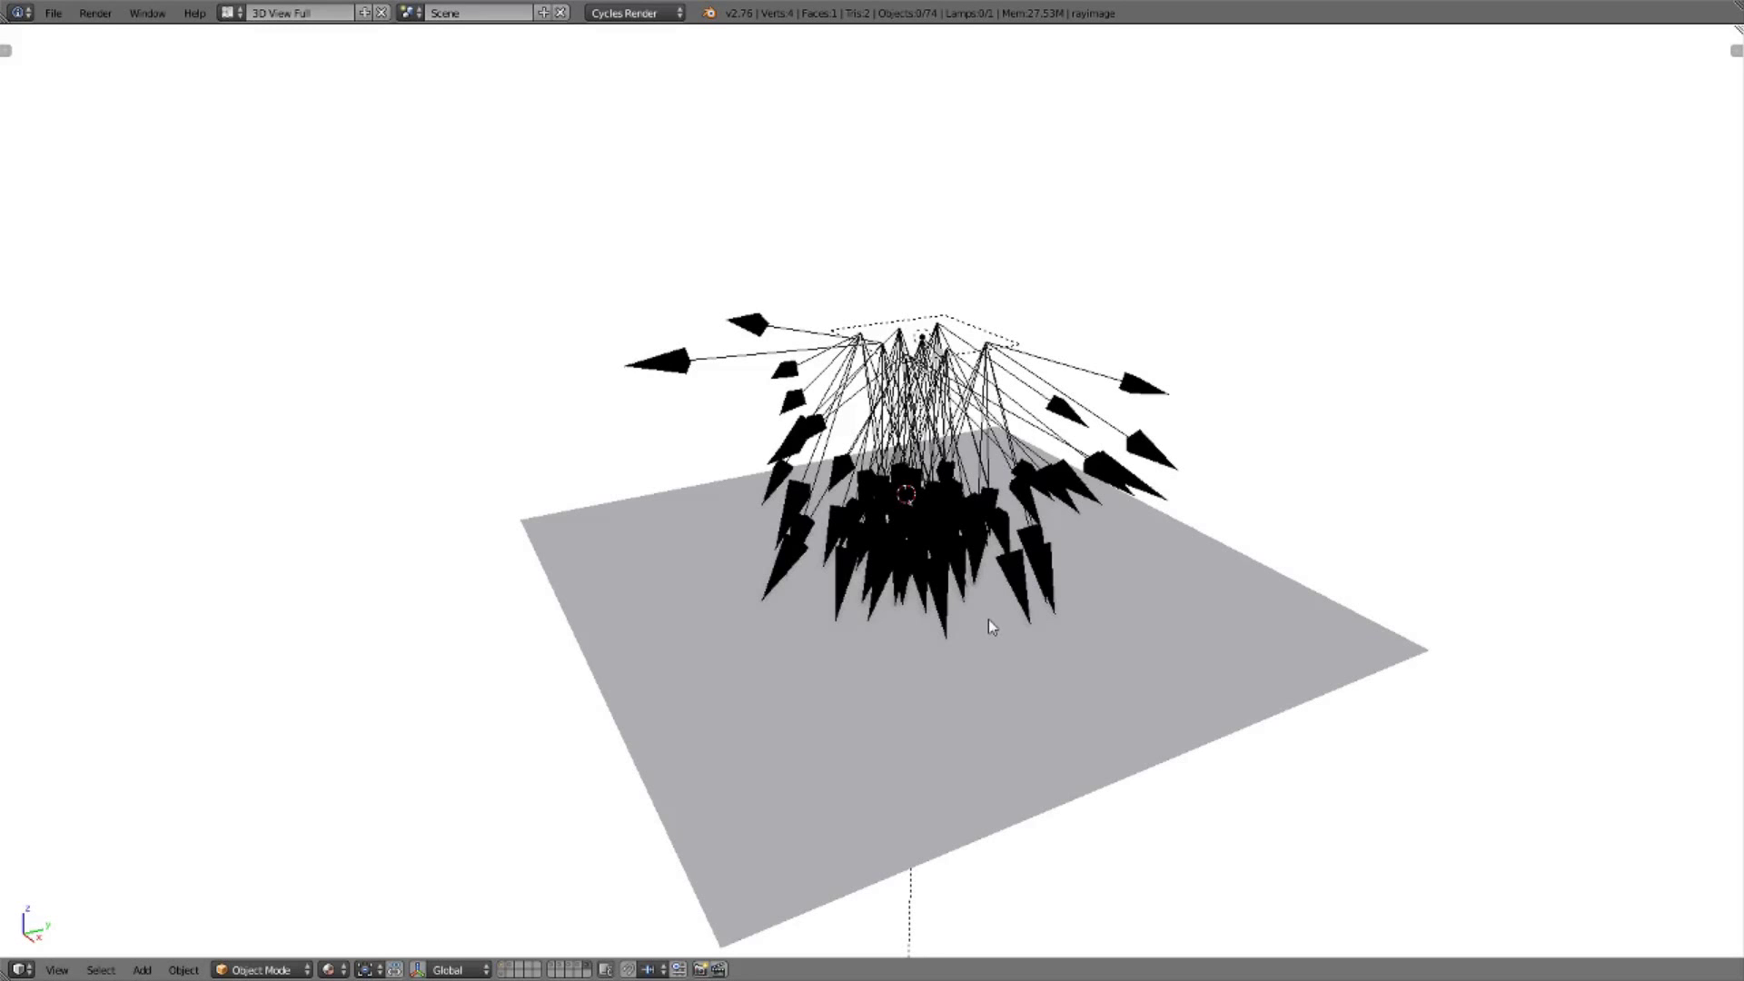
mouse_move(987, 620)
middle_down()
mouse_move(885, 634)
mouse_move(974, 549)
middle_up()
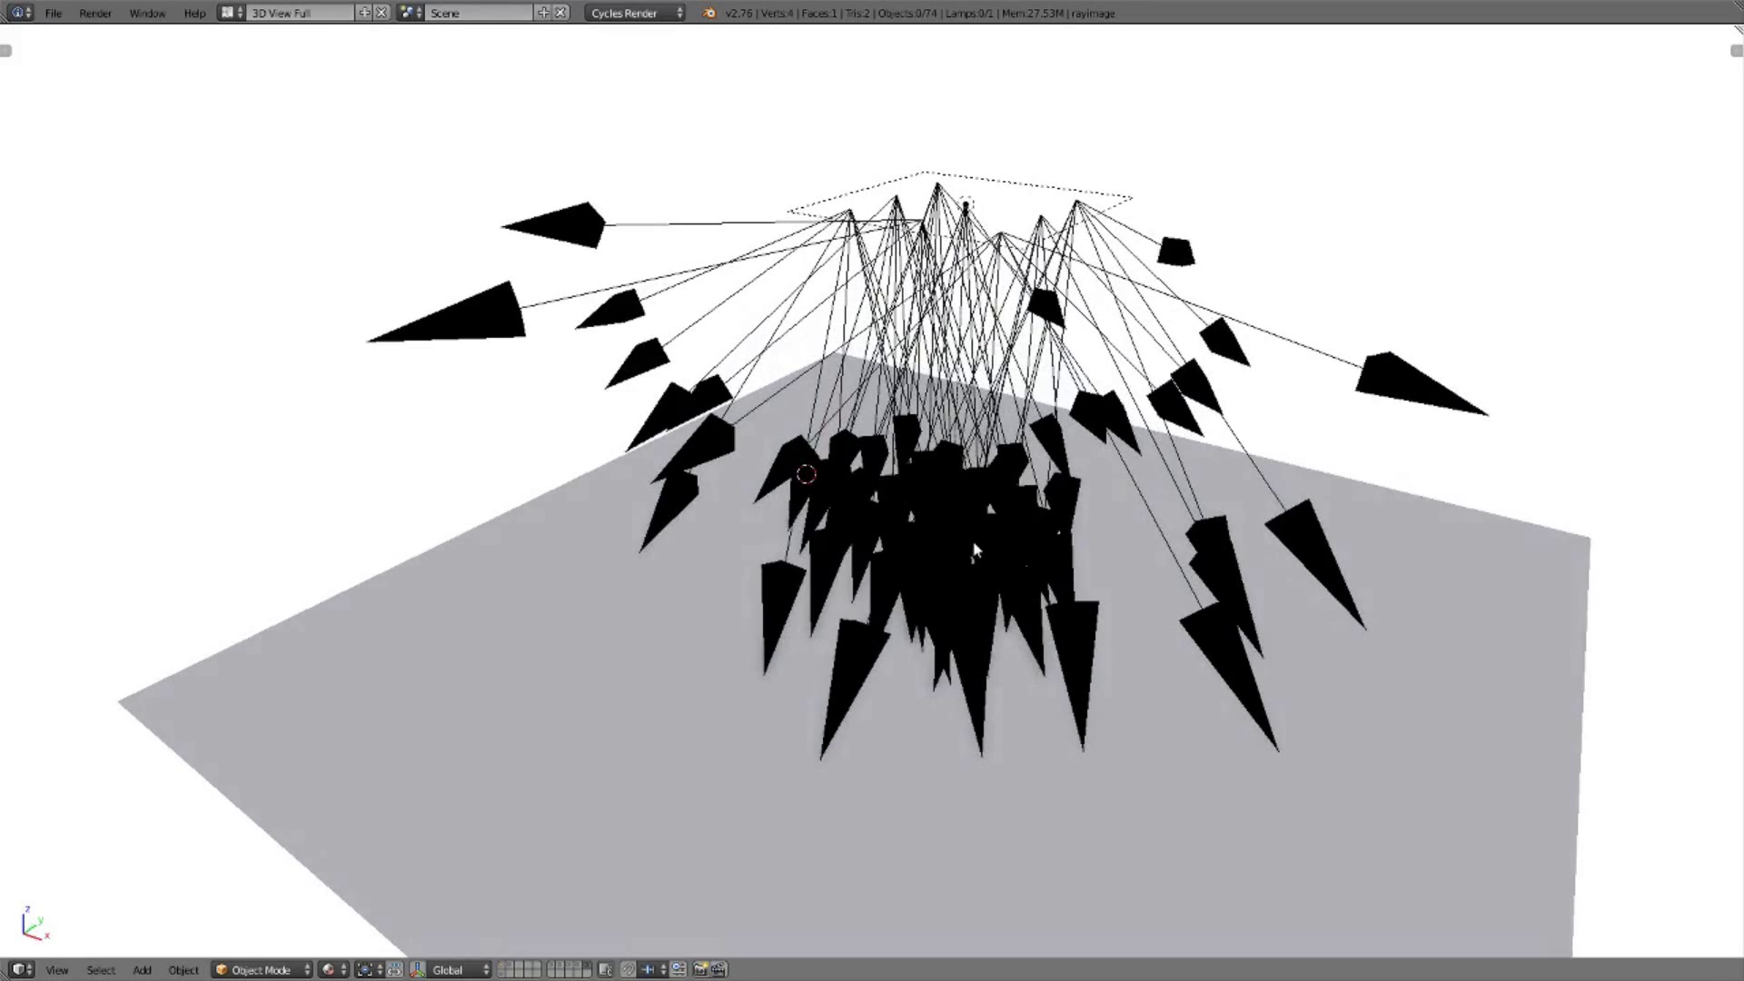
mouse_move(975, 549)
middle_down()
mouse_move(720, 524)
mouse_move(1083, 534)
middle_up()
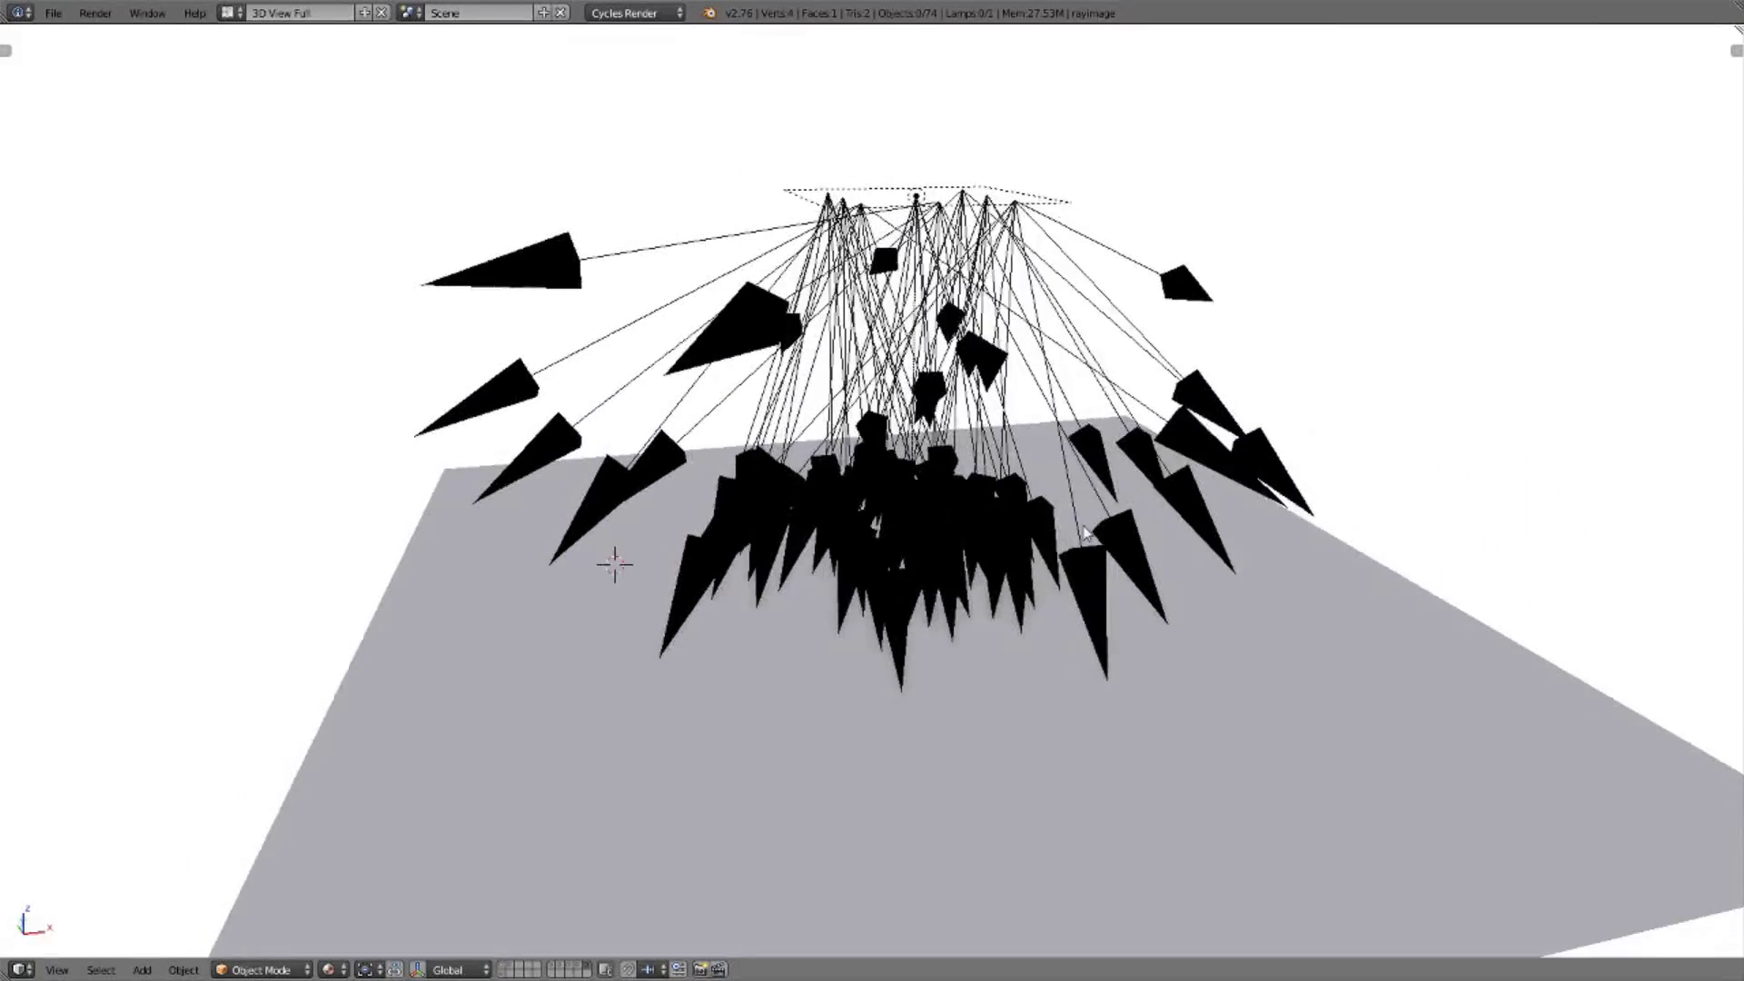
middle_drag(1087, 533, 989, 506)
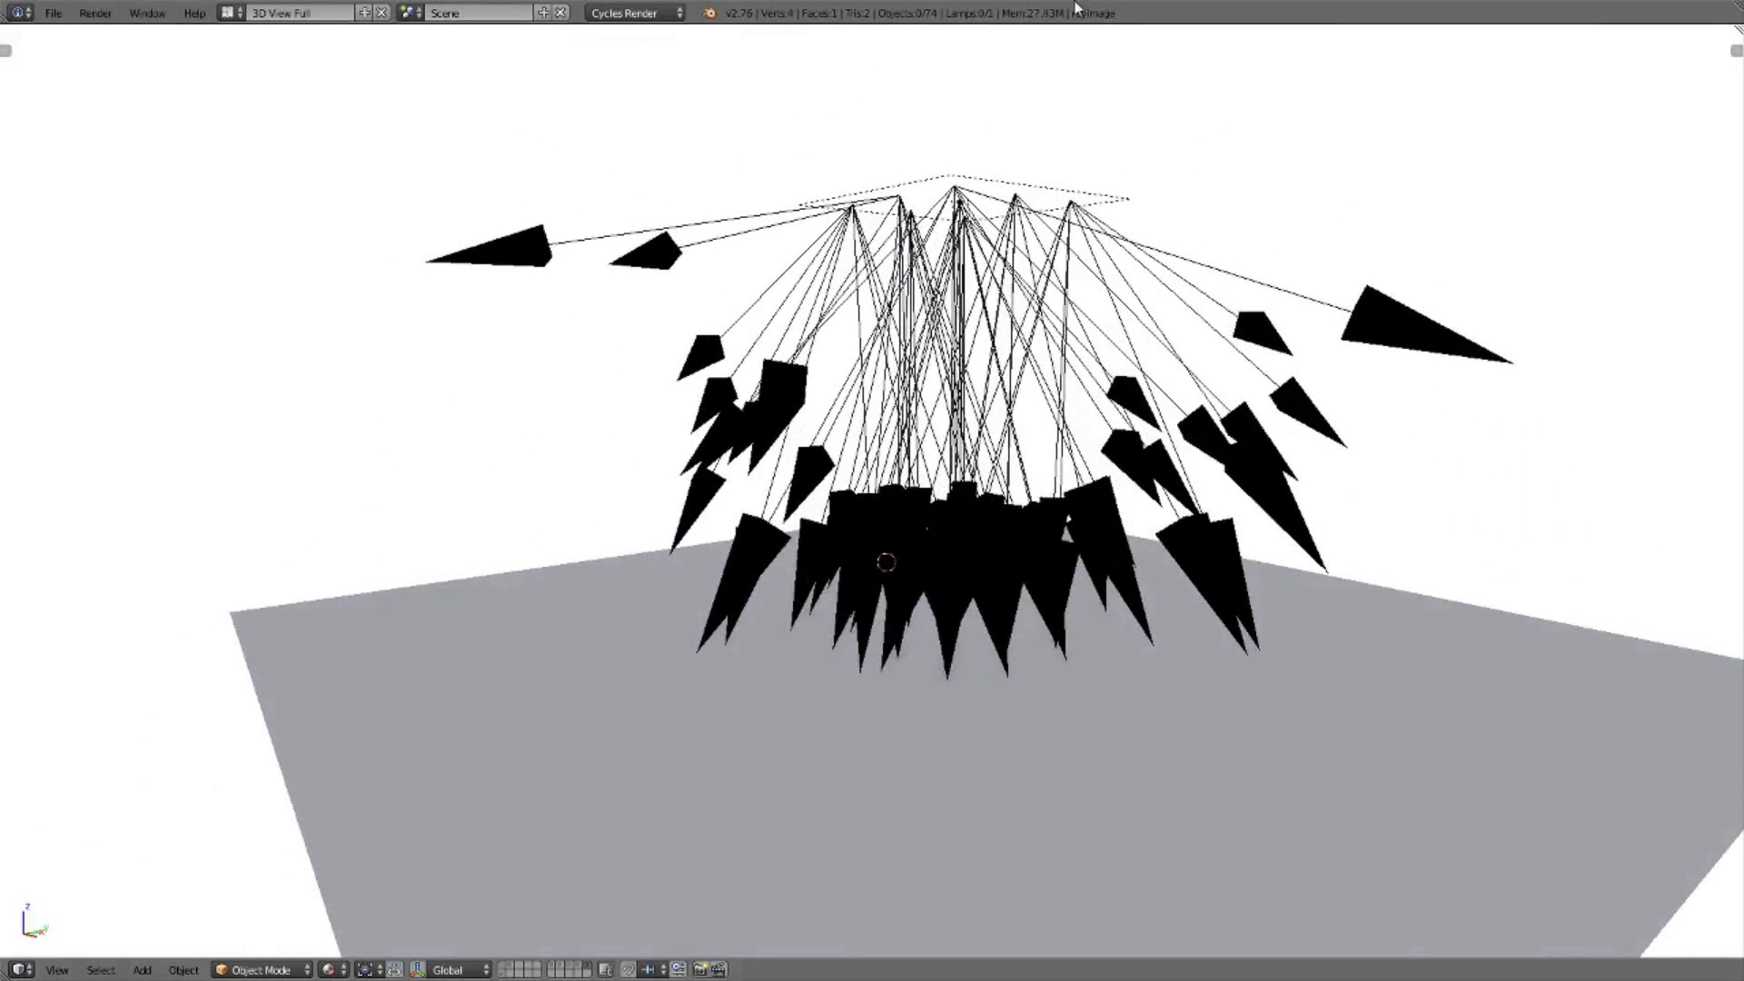
mouse_move(941, 123)
middle_down()
mouse_move(974, 161)
mouse_move(966, 198)
middle_up()
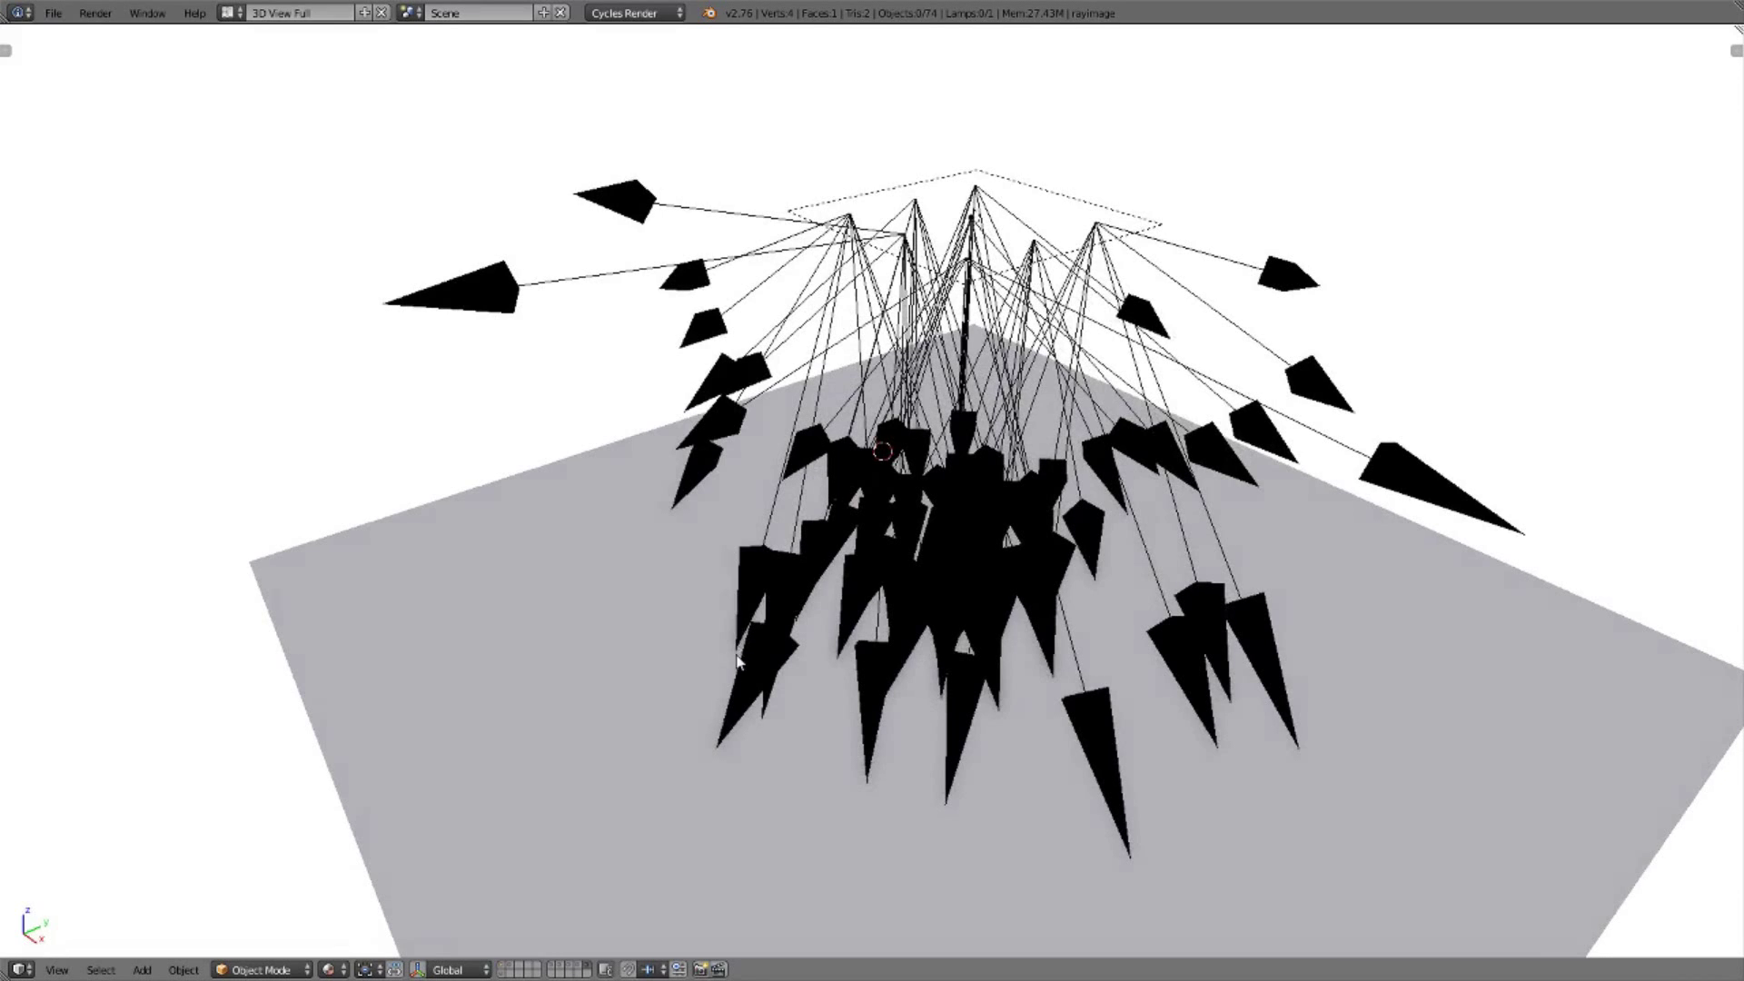
mouse_move(744, 636)
middle_down()
mouse_move(782, 646)
mouse_move(768, 651)
middle_up()
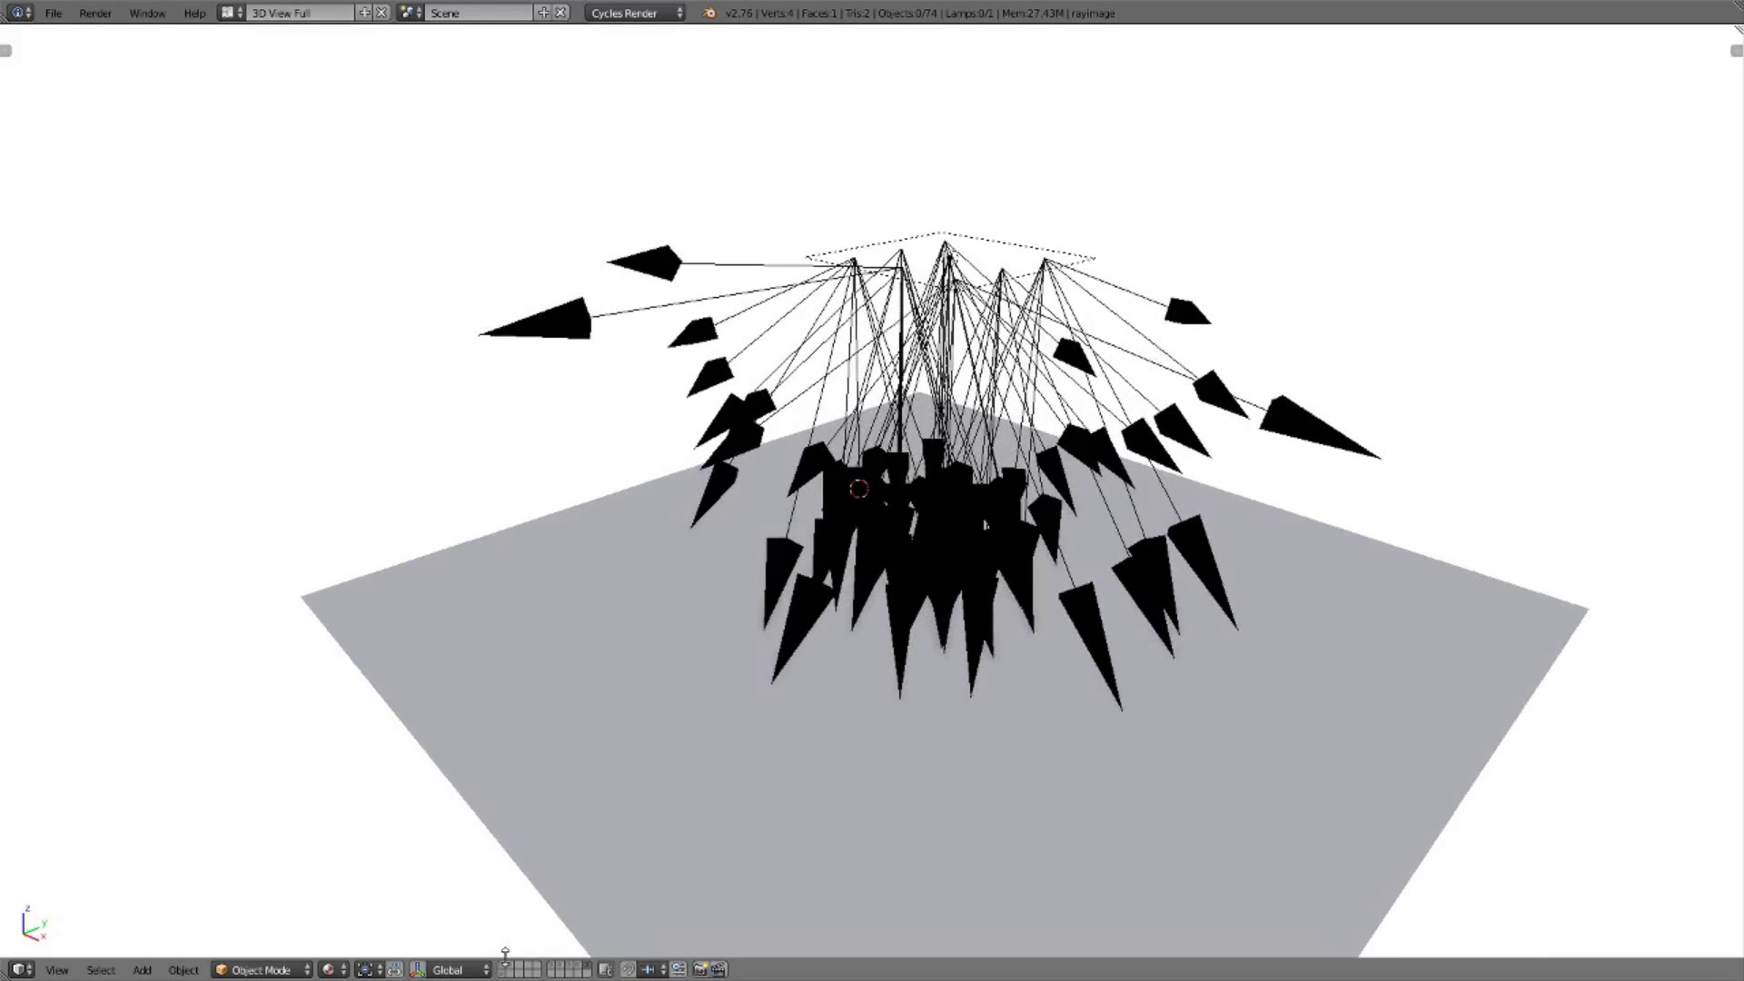
mouse_move(618, 828)
middle_down()
mouse_move(809, 713)
mouse_move(720, 705)
mouse_move(729, 759)
middle_up()
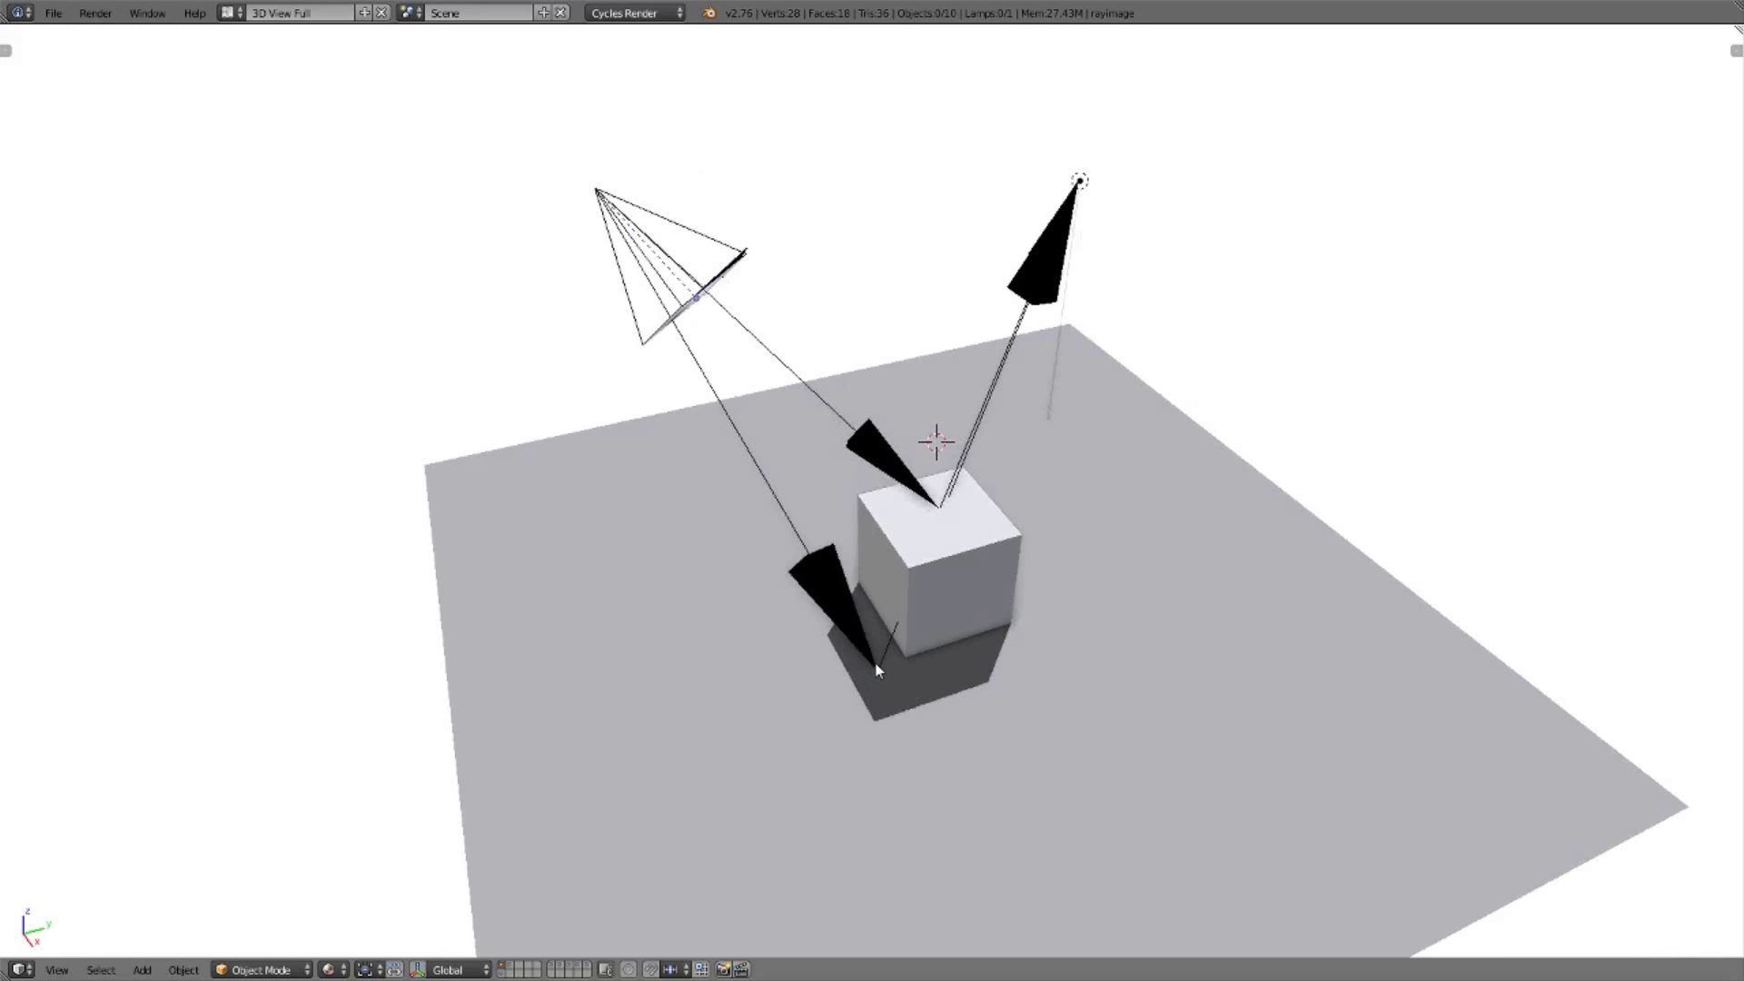
middle_drag(877, 661, 780, 641)
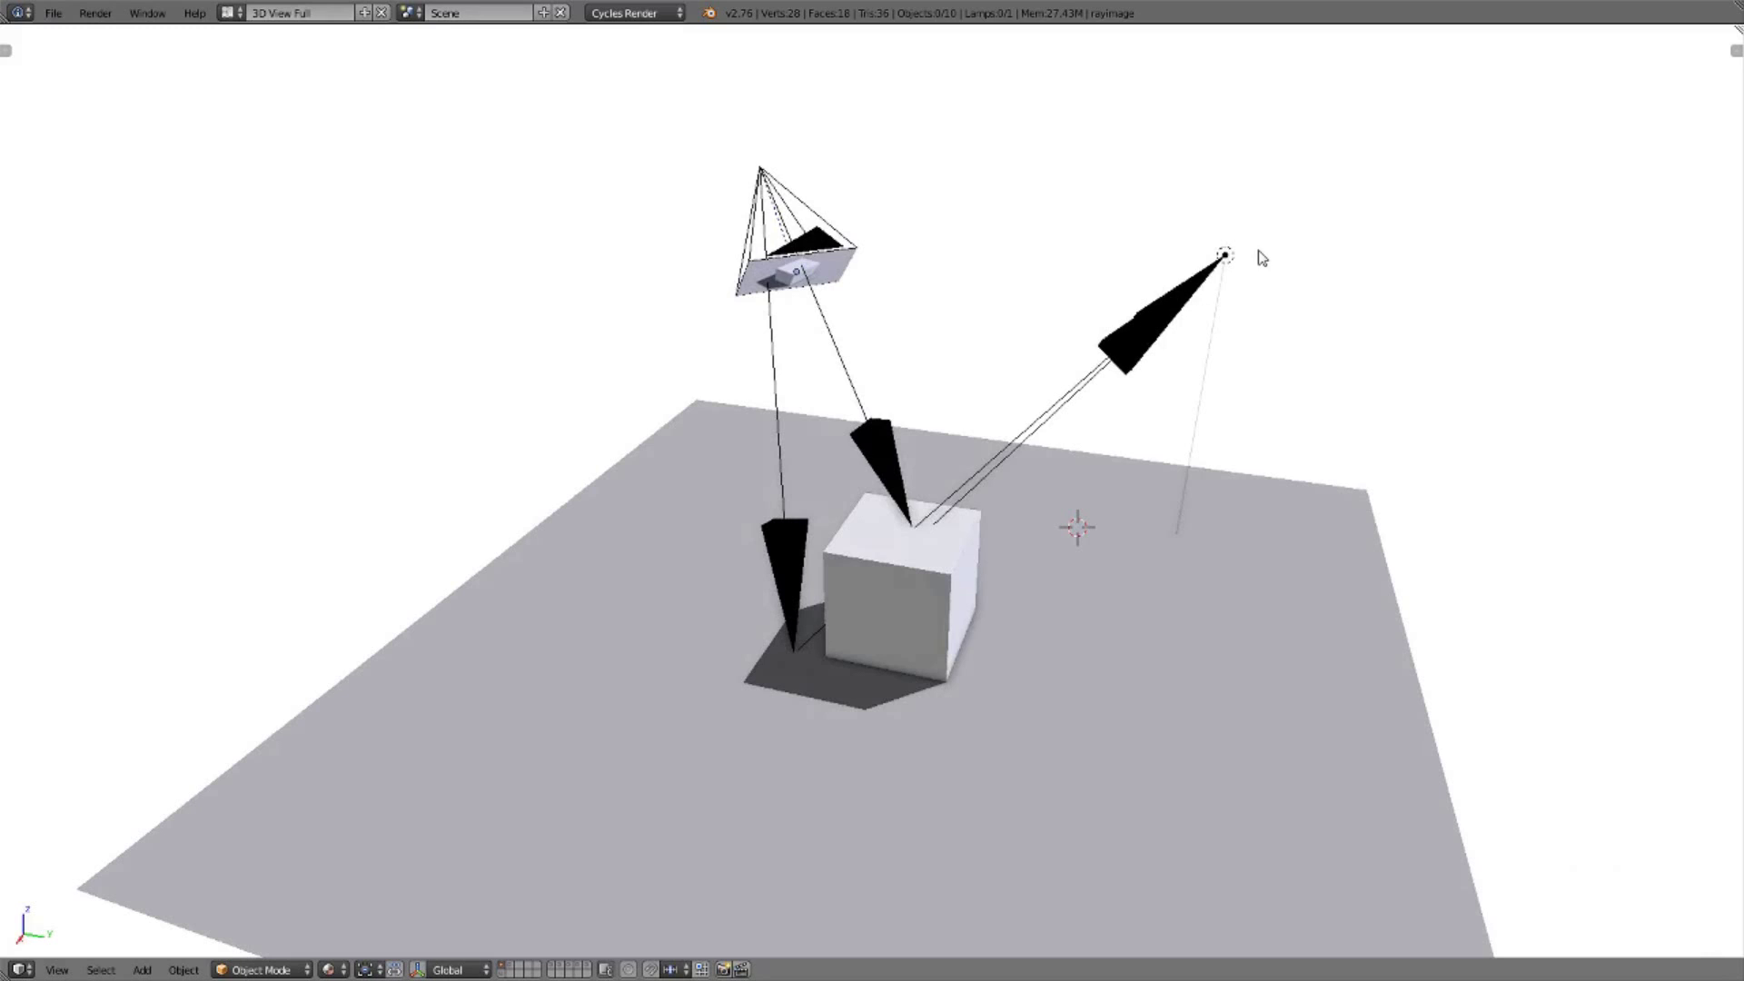